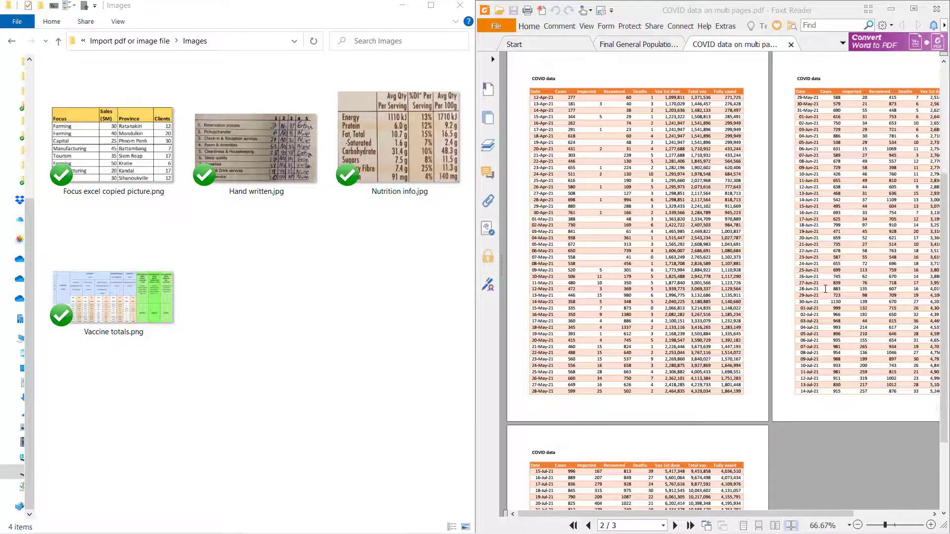
pyautogui.scroll(-5, 802, 269)
pyautogui.scroll(5, 650, 124)
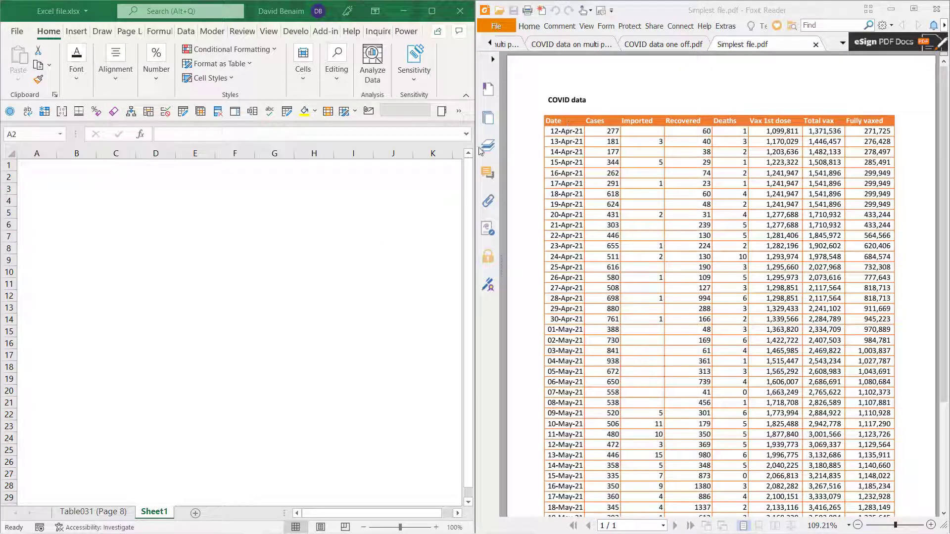
pyautogui.click(553, 101)
pyautogui.moveTo(553, 101); pyautogui.dragTo(884, 236)
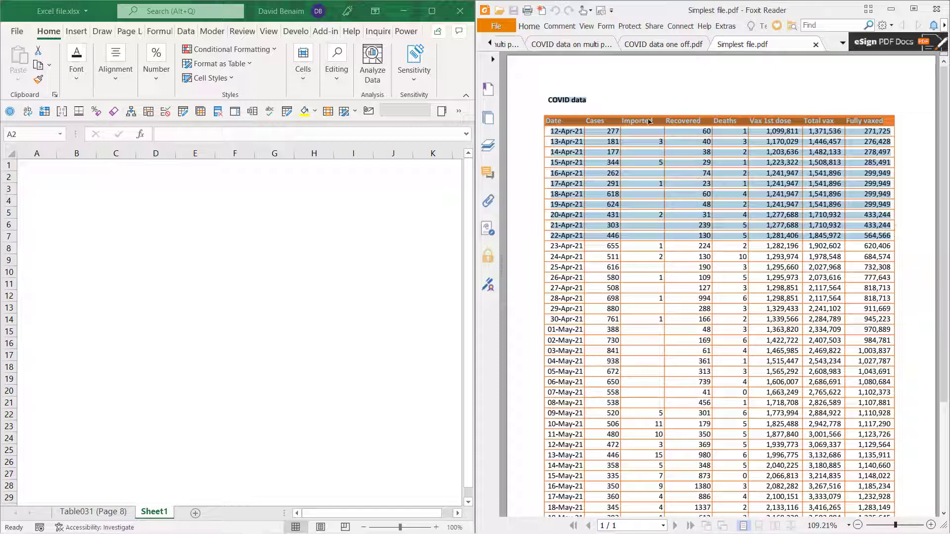
pyautogui.click(757, 298)
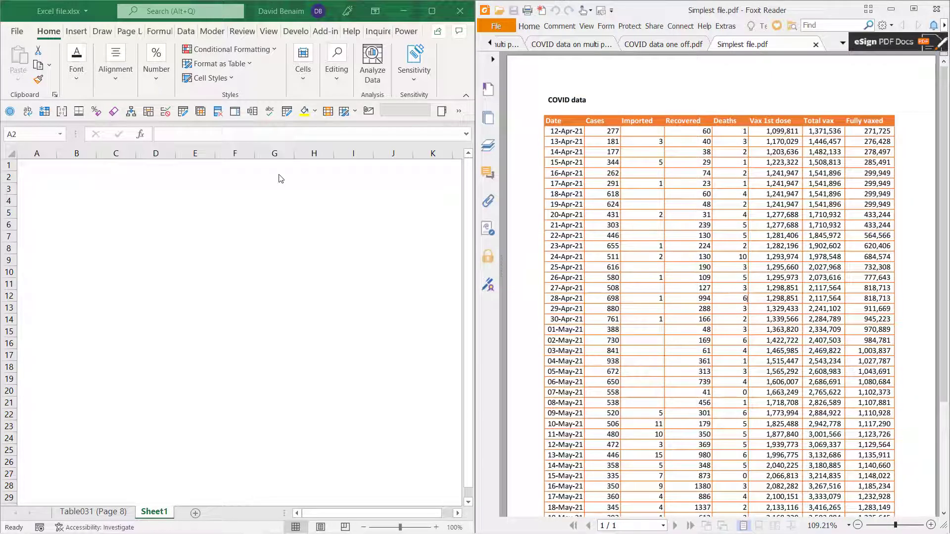
# Maximize the Excel window and import Simplest file.pdf as a PDF data source
pyautogui.click(151, 189)
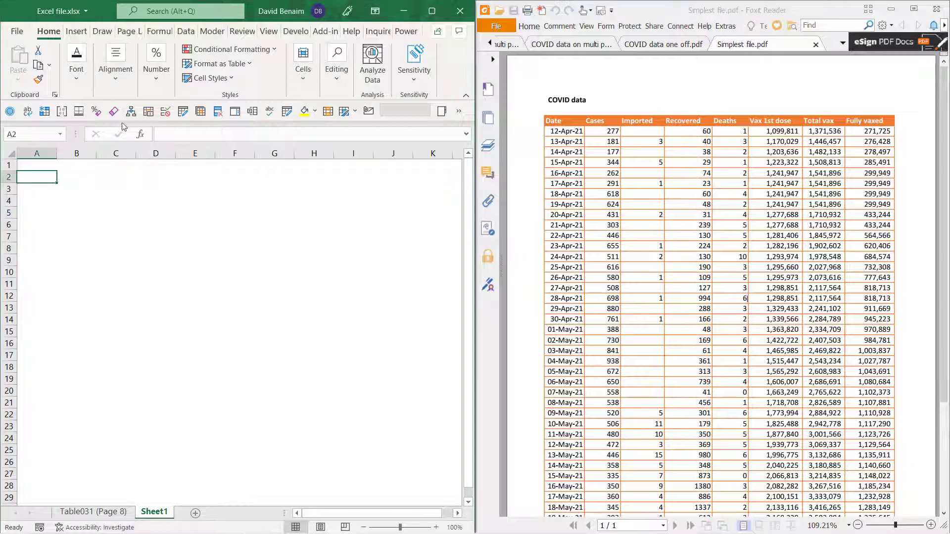
pyautogui.click(185, 31)
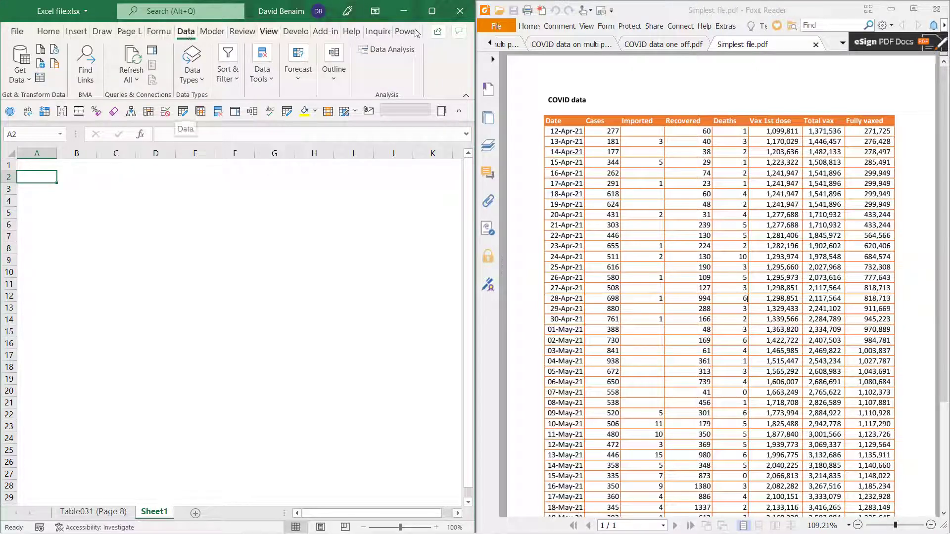
pyautogui.click(431, 11)
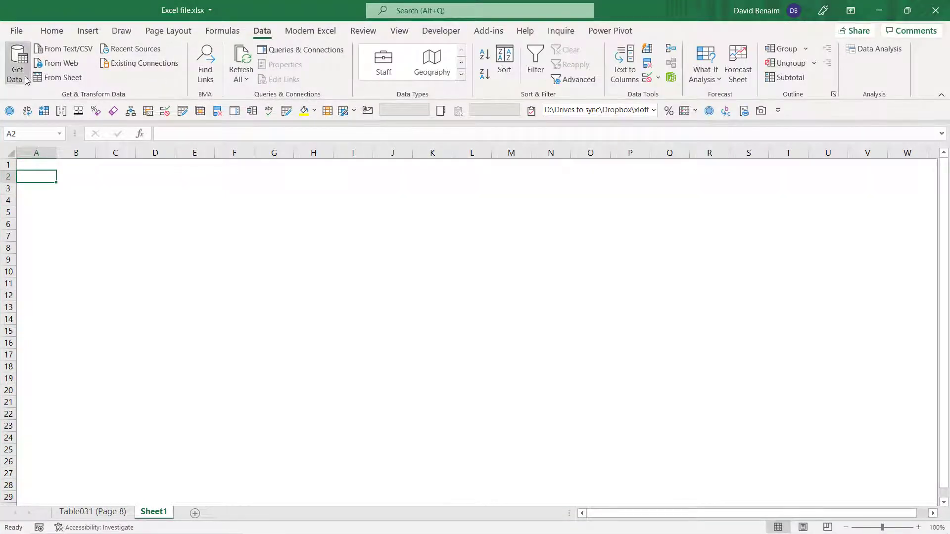
pyautogui.click(18, 63)
pyautogui.moveTo(99, 101)
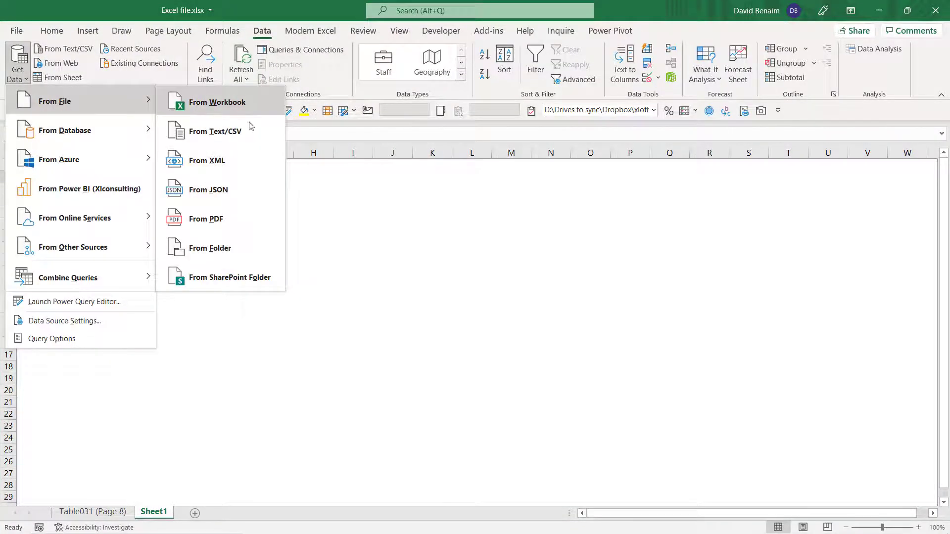
pyautogui.click(249, 216)
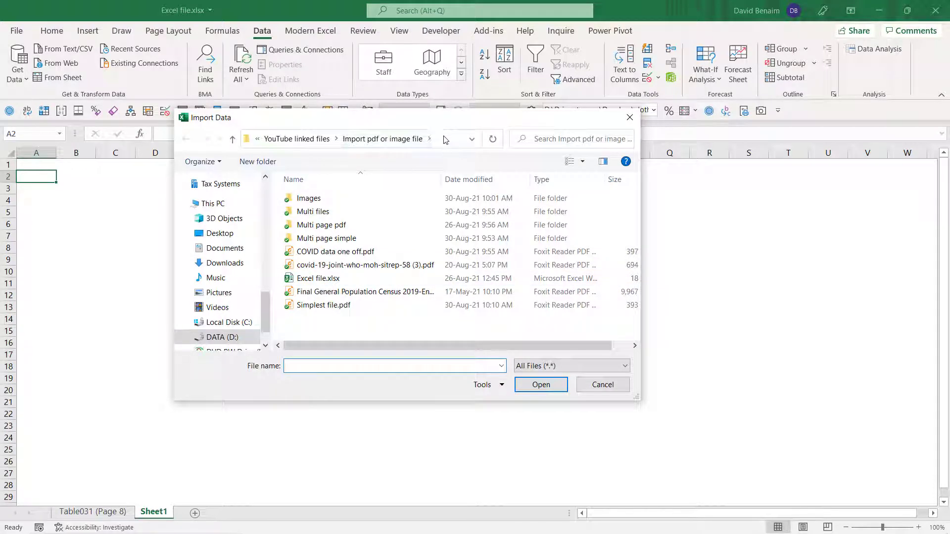
pyautogui.click(352, 309)
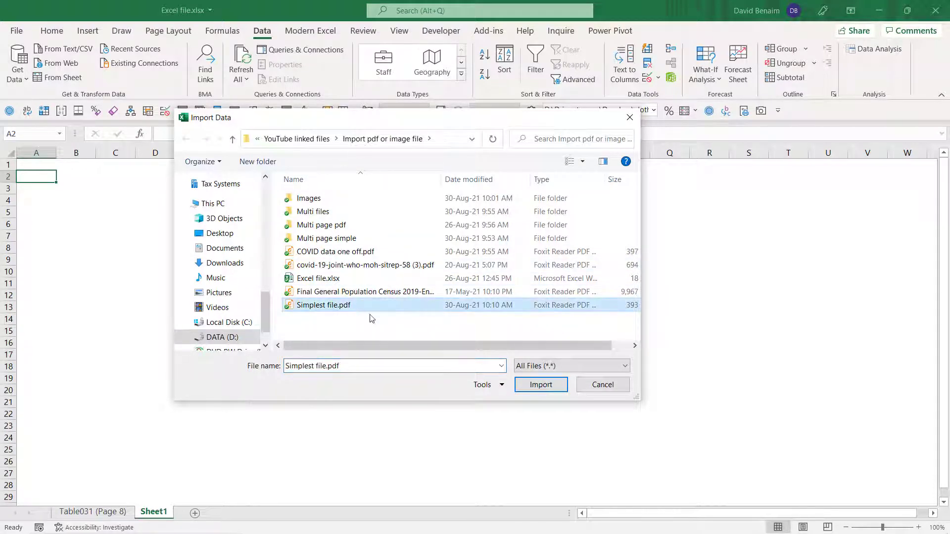
pyautogui.click(541, 384)
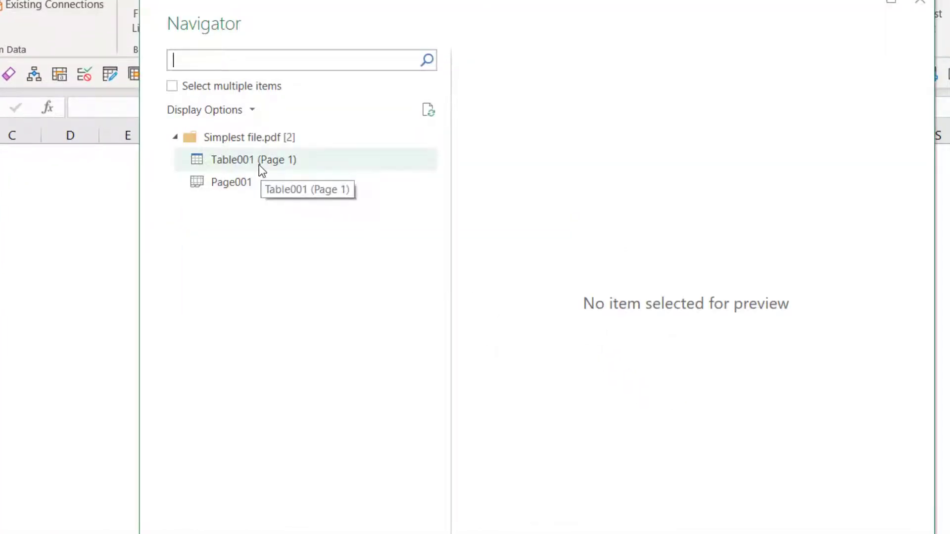
# Compare the previews of Table001 (Page 1) and Page001 from the PDF, and load Page001 into the workbook
pyautogui.click(261, 169)
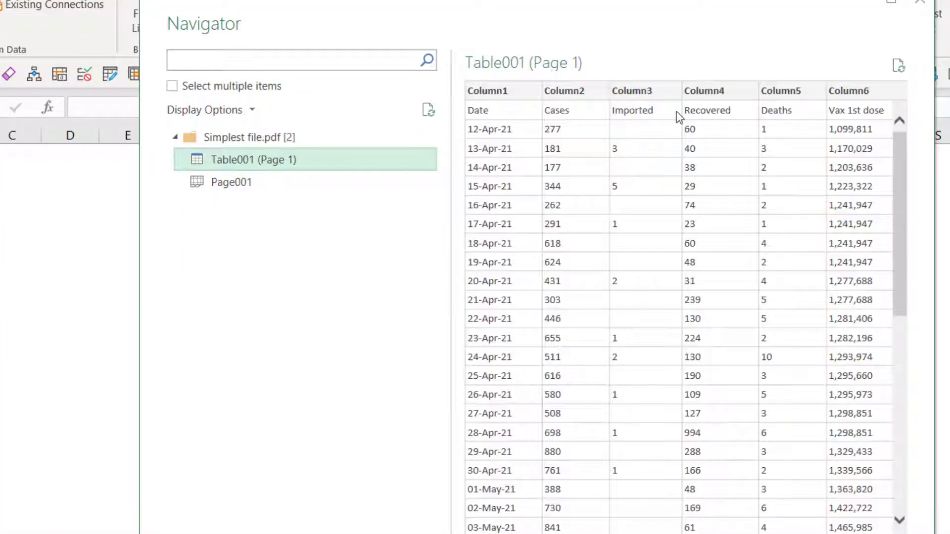
pyautogui.click(252, 187)
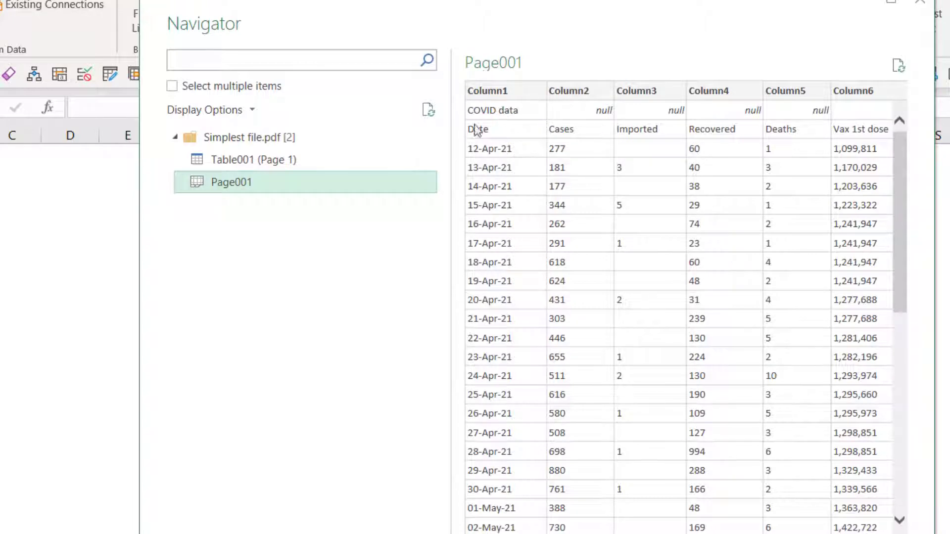
pyautogui.scroll(-8, 718, 248)
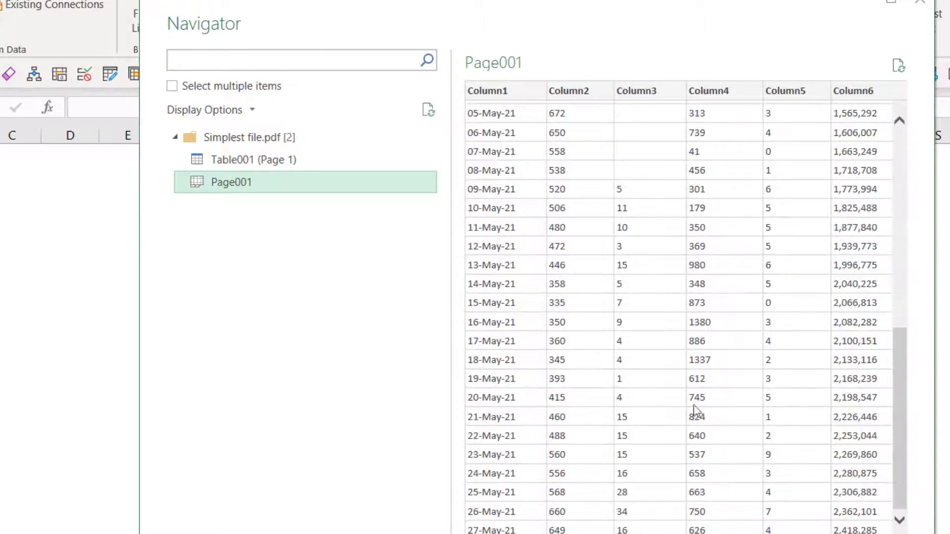
pyautogui.scroll(8, 695, 421)
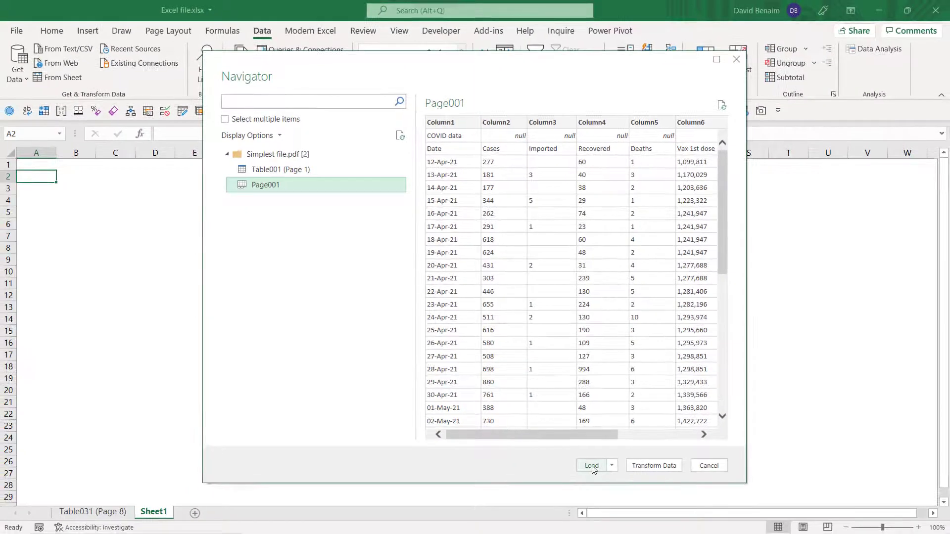
pyautogui.click(591, 466)
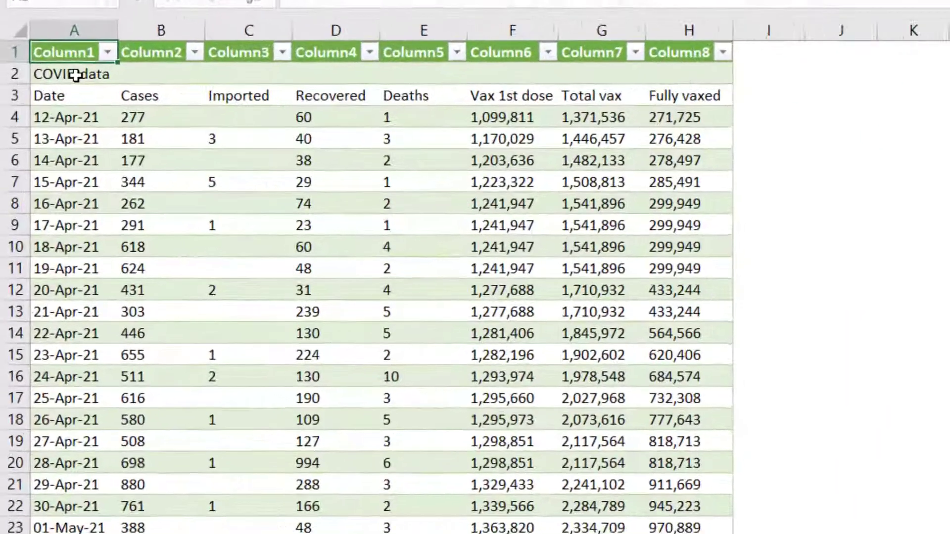
pyautogui.moveTo(35, 177); pyautogui.dragTo(172, 169)
pyautogui.moveTo(339, 42); pyautogui.dragTo(761, 57)
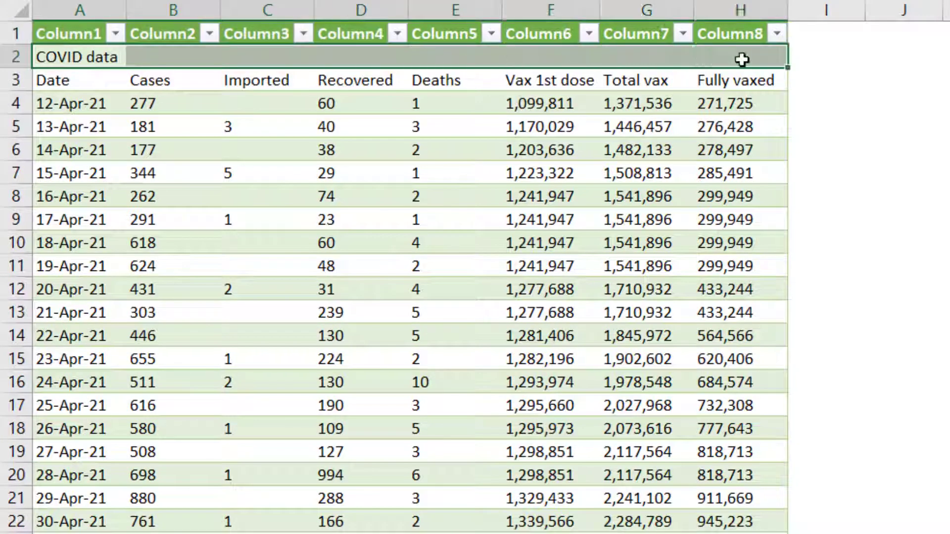
pyautogui.moveTo(74, 78); pyautogui.dragTo(742, 79)
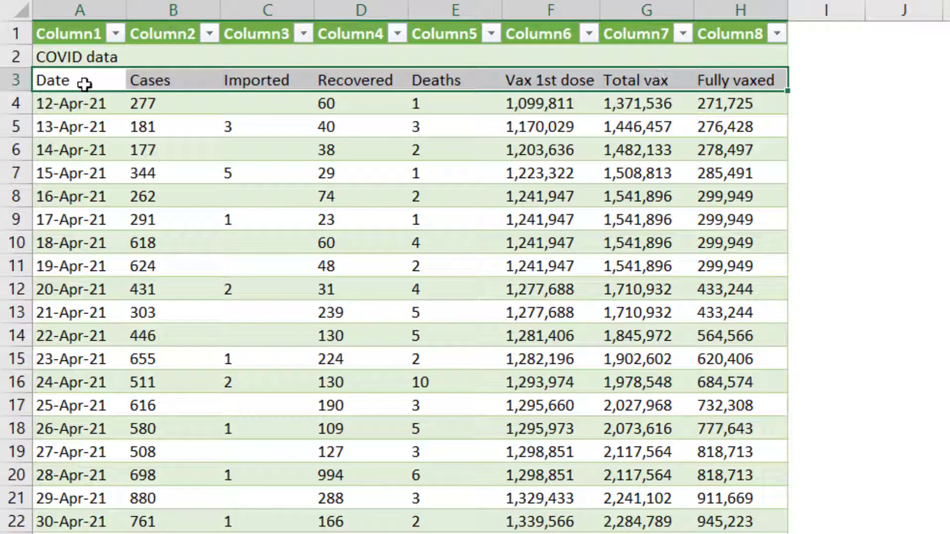
# Move all rows from the Date heading row downward up to A1, replacing the generic Column1–Column8 headers
pyautogui.moveTo(83, 81); pyautogui.dragTo(749, 487)
pyautogui.rightClick(636, 237)
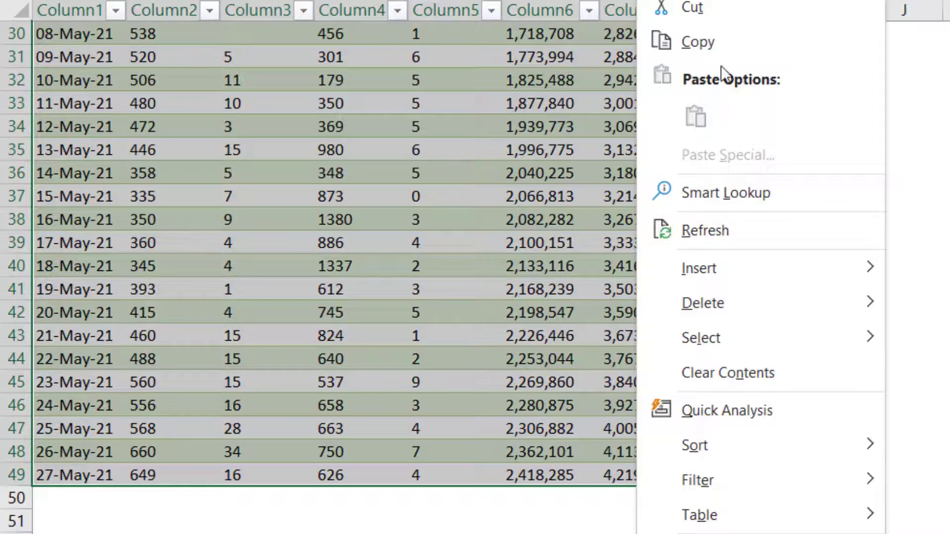
pyautogui.click(722, 39)
pyautogui.scroll(10, 80, 266)
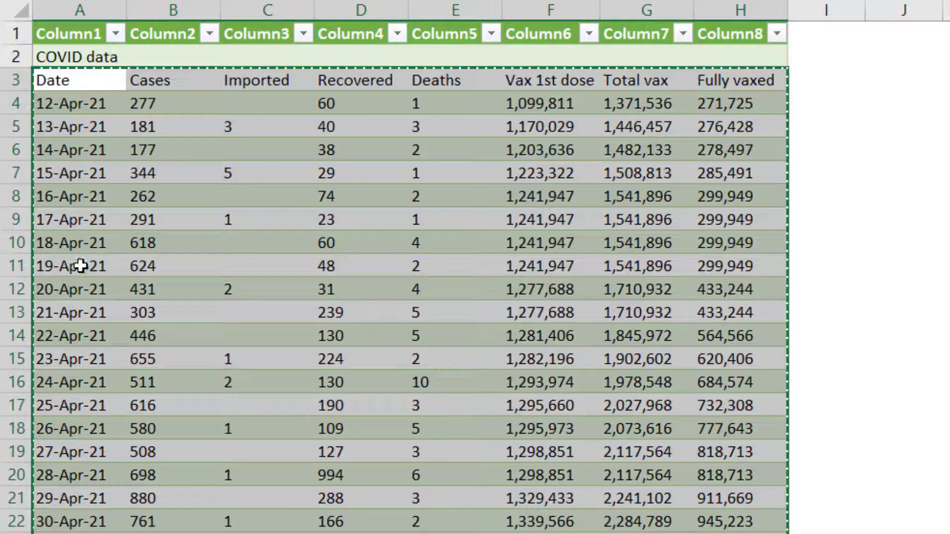
pyautogui.rightClick(75, 34)
pyautogui.click(136, 115)
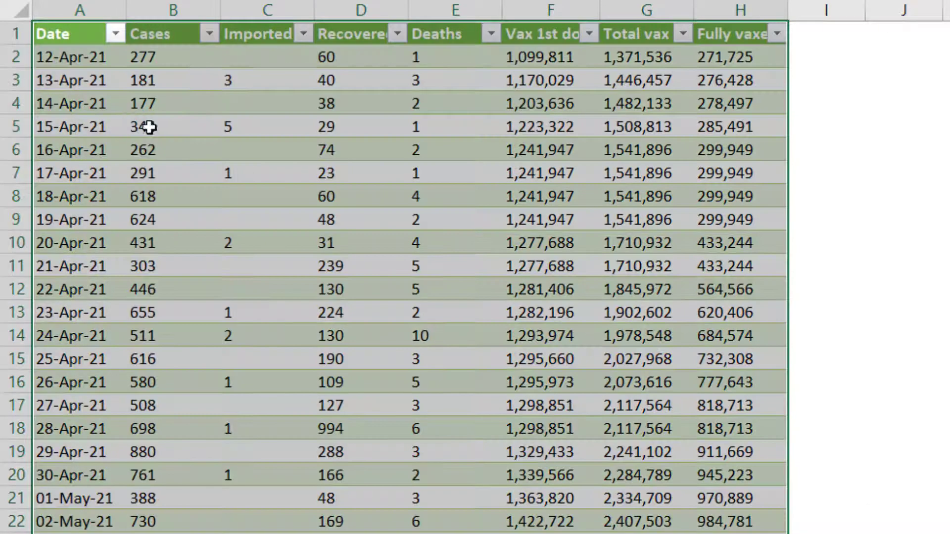
pyautogui.click(403, 150)
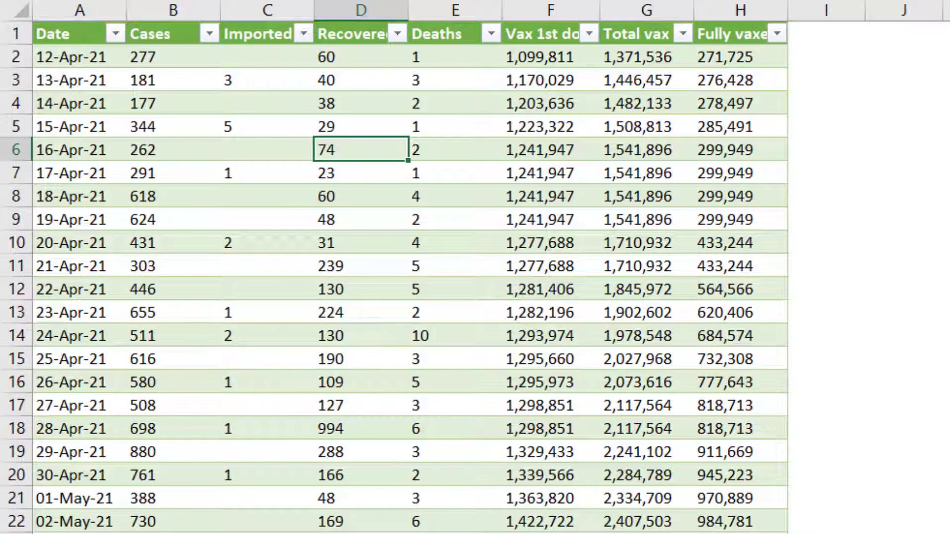
# Resize the table to exclude the empty rows below the 27-May-21 entry
pyautogui.scroll(-7, 396, 277)
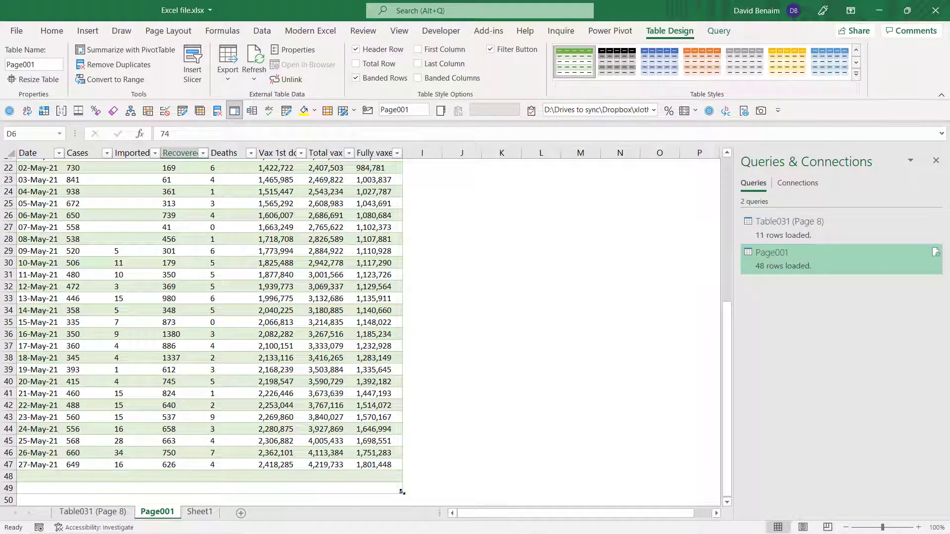
pyautogui.moveTo(402, 492); pyautogui.dragTo(402, 469)
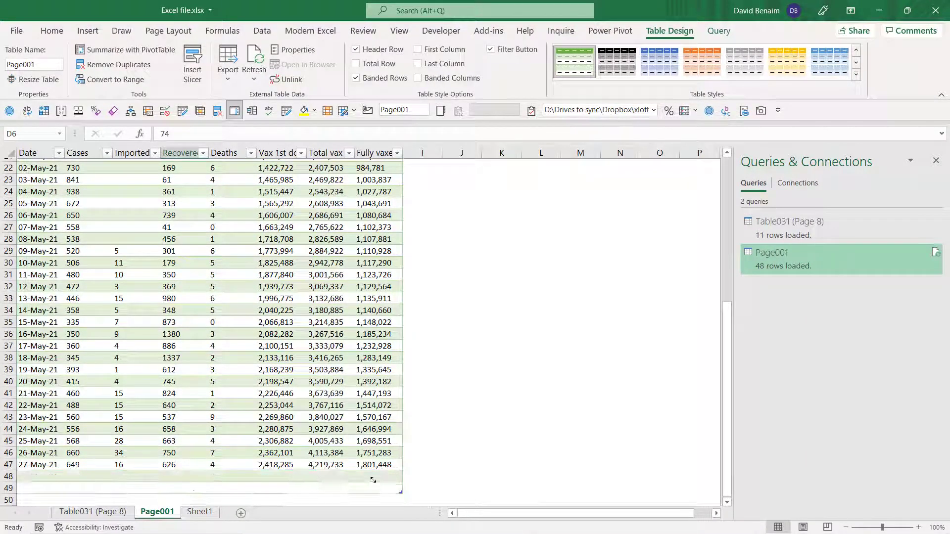
pyautogui.click(292, 283)
# Try the orange table style, and apply the blue banded style to the COVID data table
pyautogui.scroll(7, 335, 244)
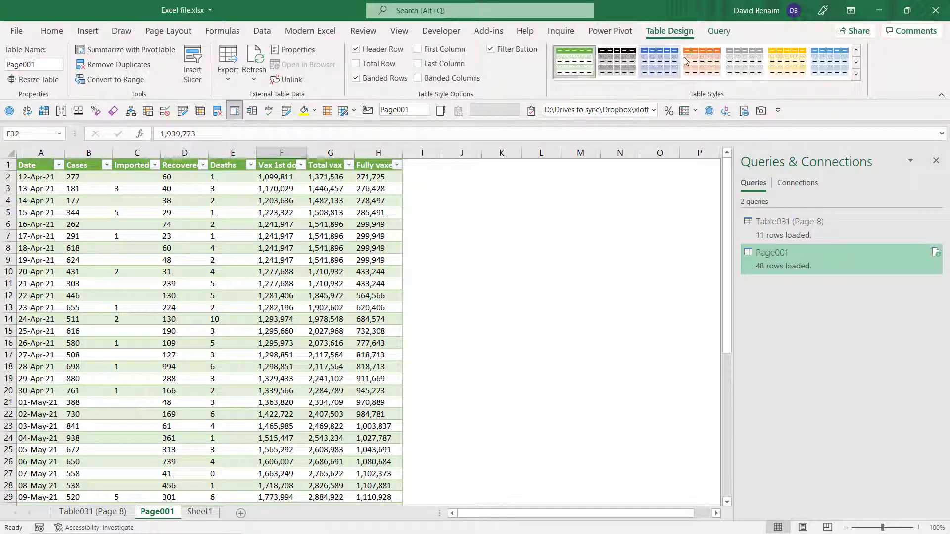
pyautogui.click(702, 62)
pyautogui.click(651, 65)
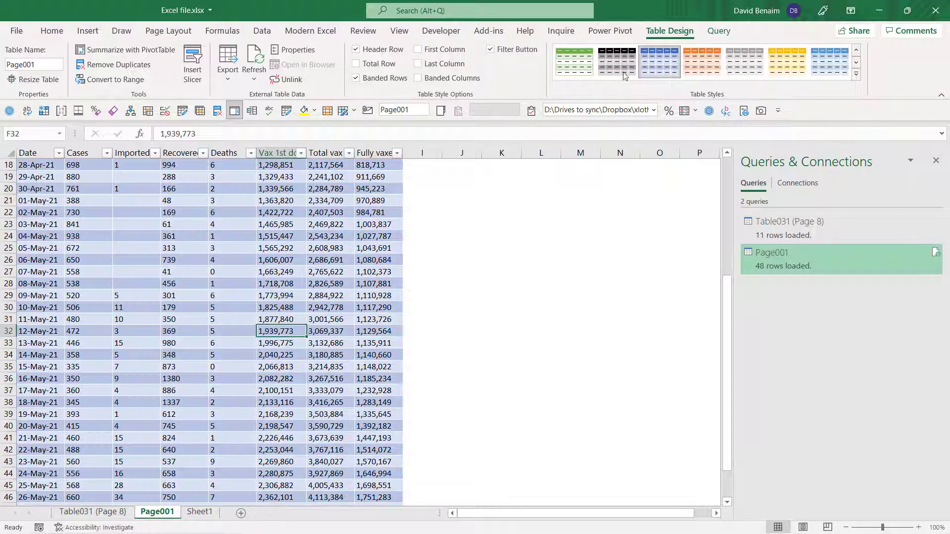
pyautogui.scroll(6, 296, 230)
# Close the Queries & Connections pane and turn off the filter buttons in the table's header row
pyautogui.click(88, 30)
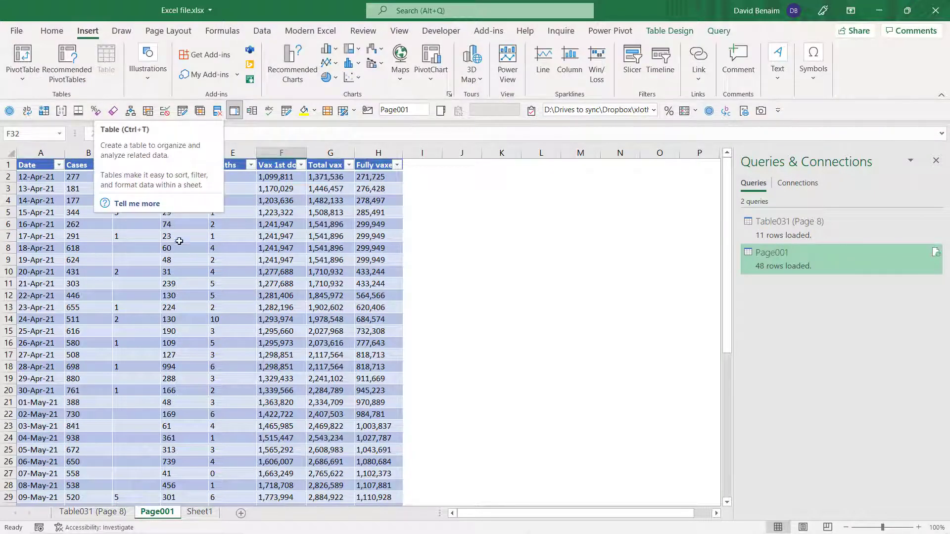
pyautogui.click(398, 199)
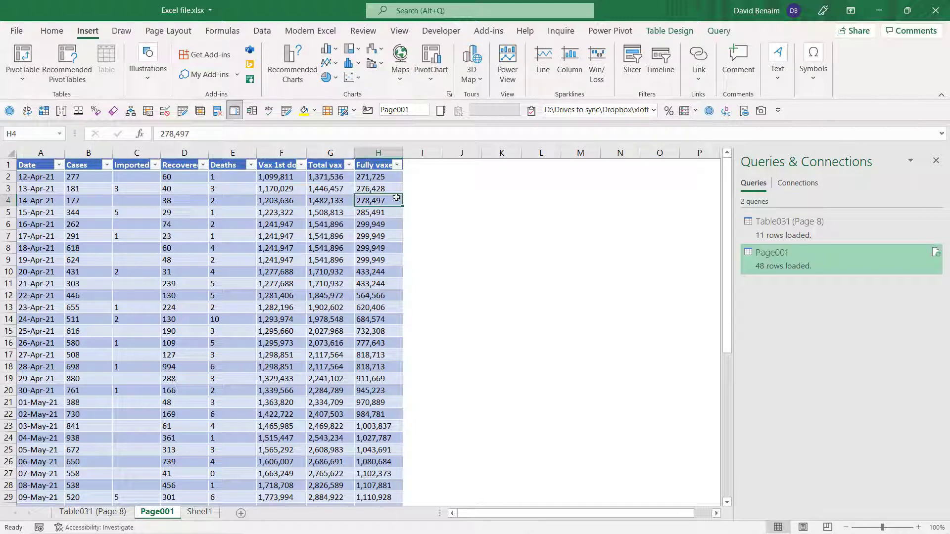
pyautogui.click(936, 161)
pyautogui.hotkey('ctrl', 'shift', 'l')
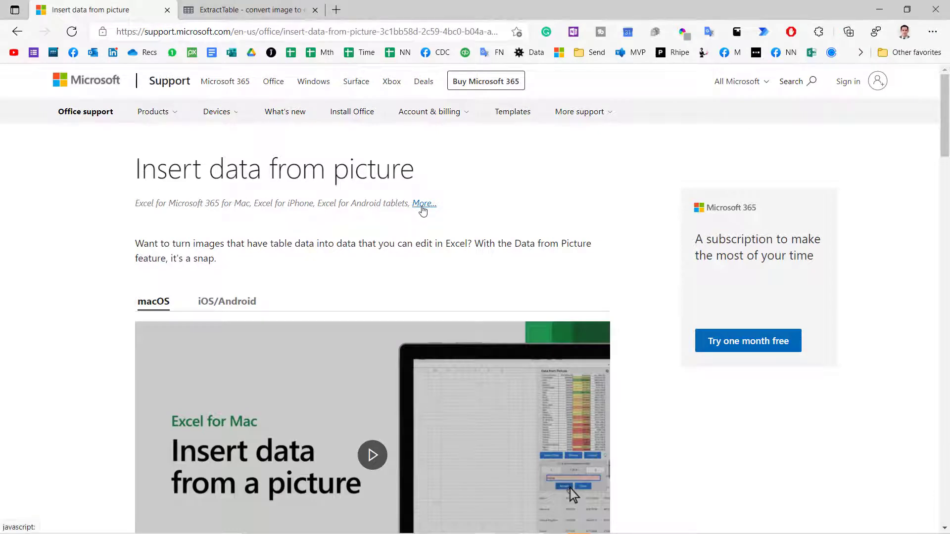
# Expand and check the supported Excel versions on the "Insert data from picture" support page, and switch to the ExtractTable page
pyautogui.click(423, 210)
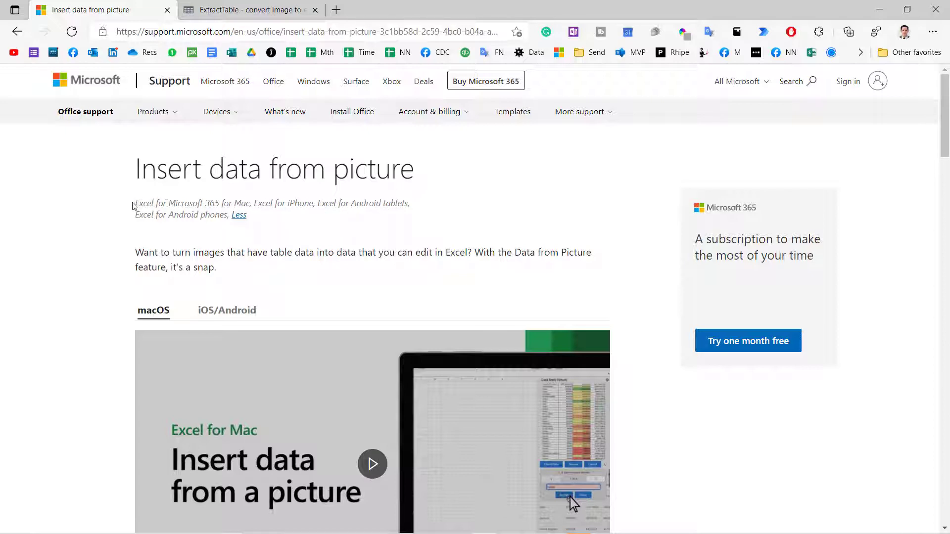
pyautogui.moveTo(136, 205); pyautogui.dragTo(255, 202)
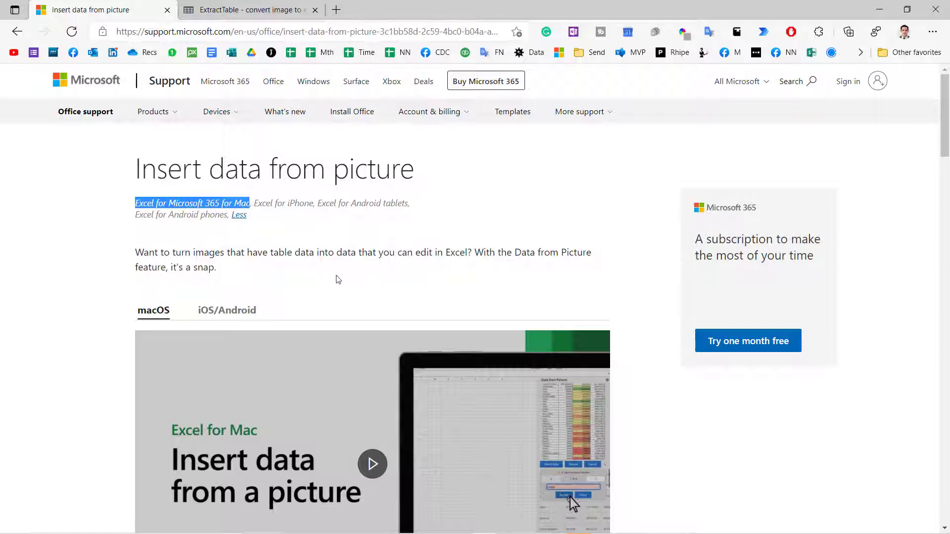
pyautogui.click(326, 304)
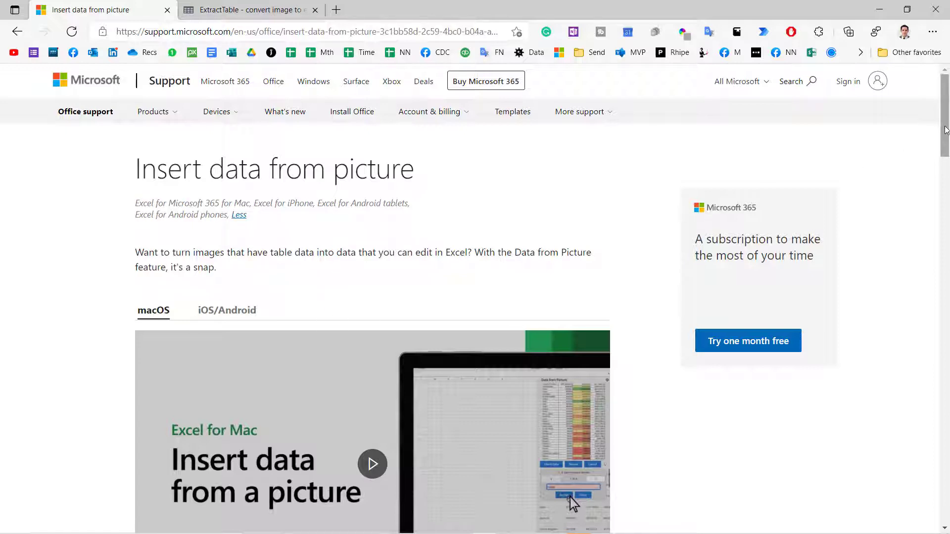
pyautogui.moveTo(946, 130)
pyautogui.mouseDown()
pyautogui.moveTo(934, 318)
pyautogui.moveTo(933, 127)
pyautogui.mouseUp()
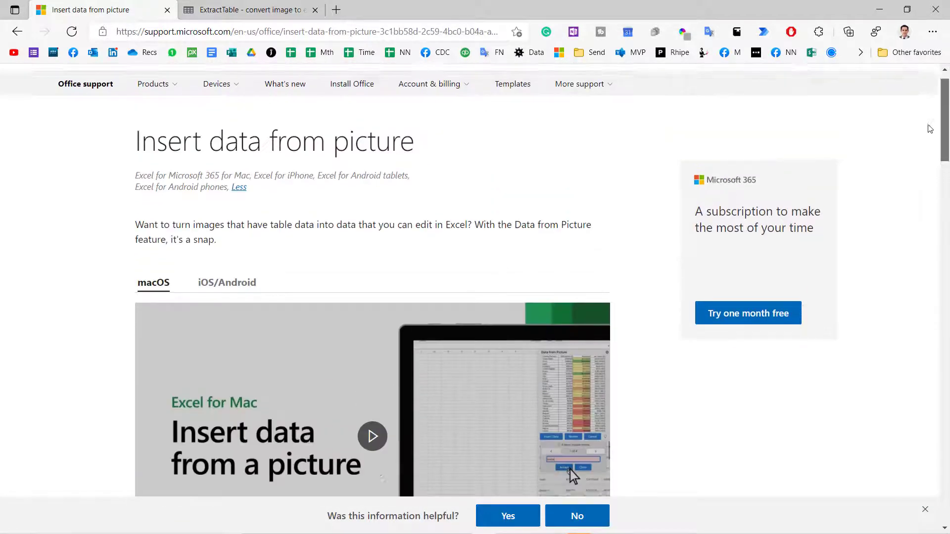
pyautogui.click(272, 13)
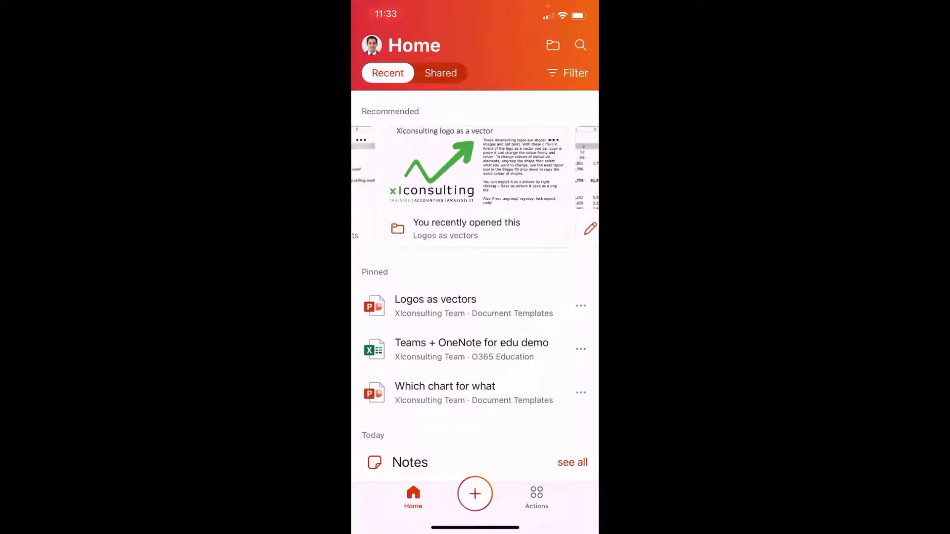
# Scan the nutrition information photo as a table for a new Excel workbook, extending the crop to the full image
pyautogui.click(475, 493)
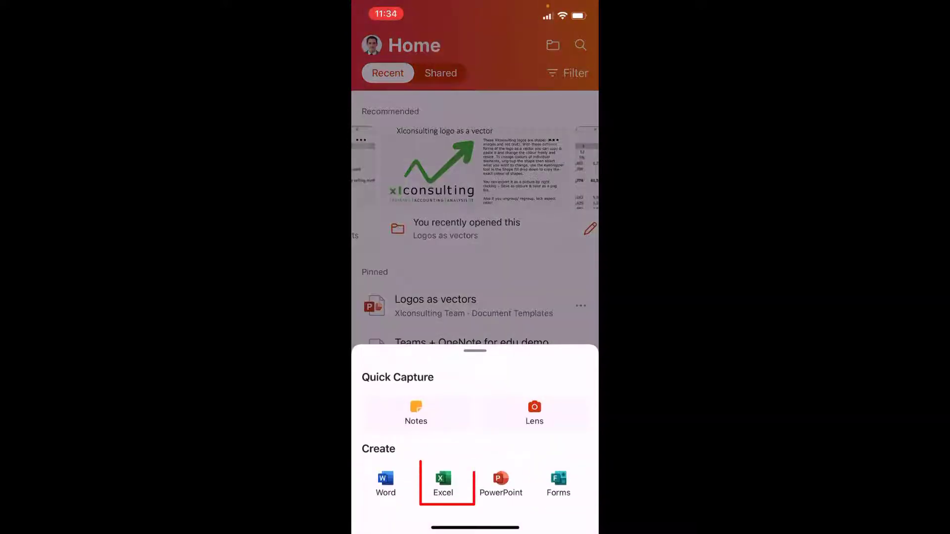
pyautogui.click(443, 482)
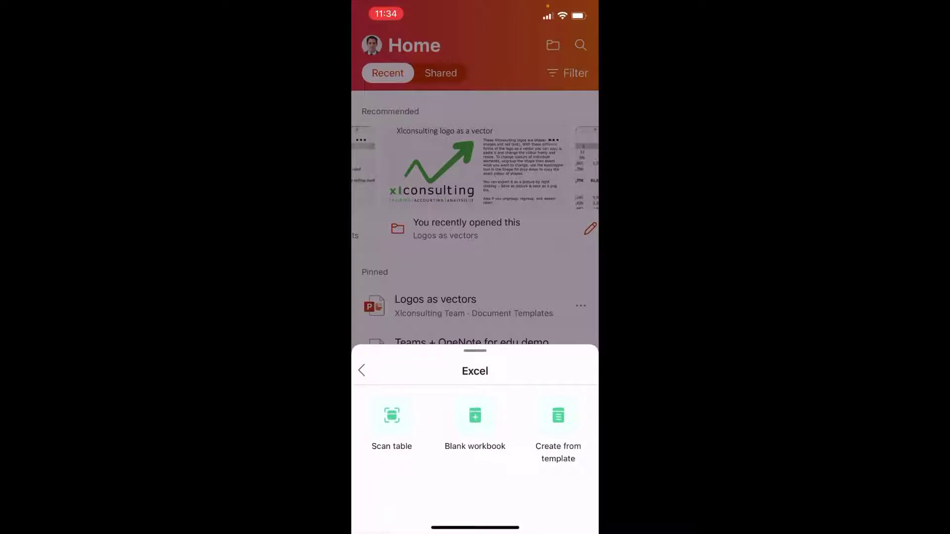
pyautogui.click(391, 420)
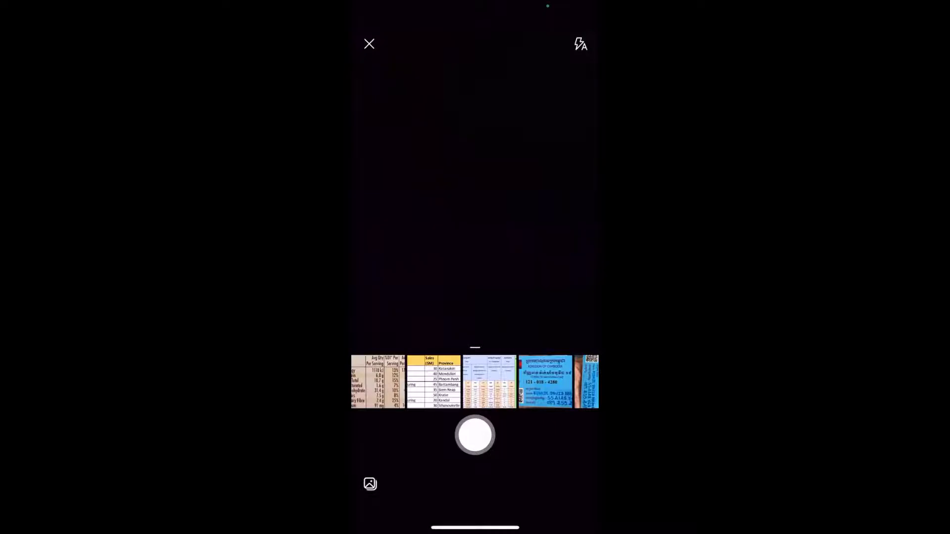
pyautogui.click(378, 381)
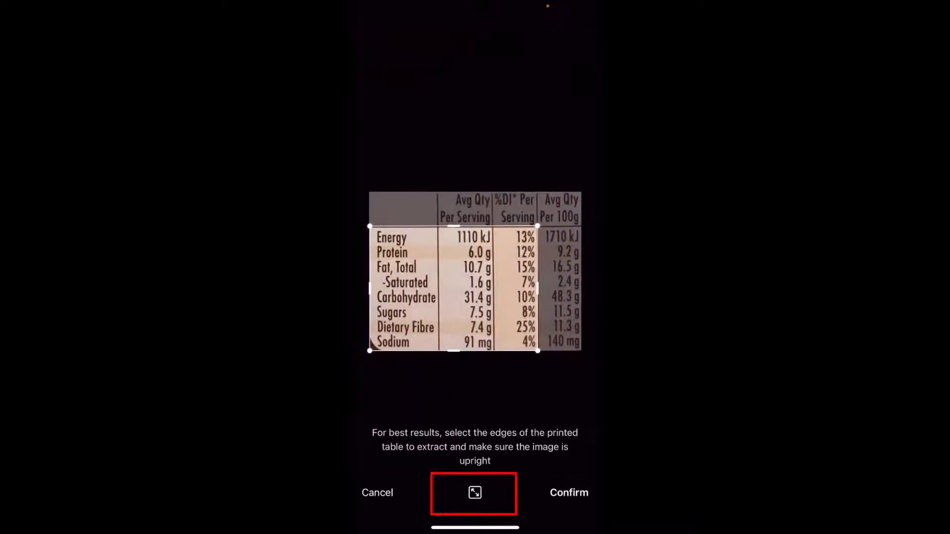
pyautogui.click(474, 492)
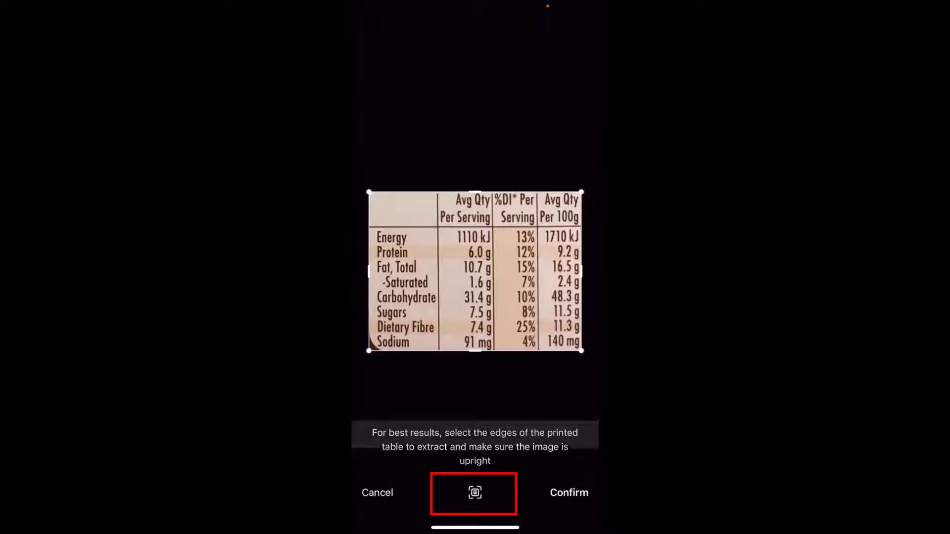
pyautogui.click(569, 492)
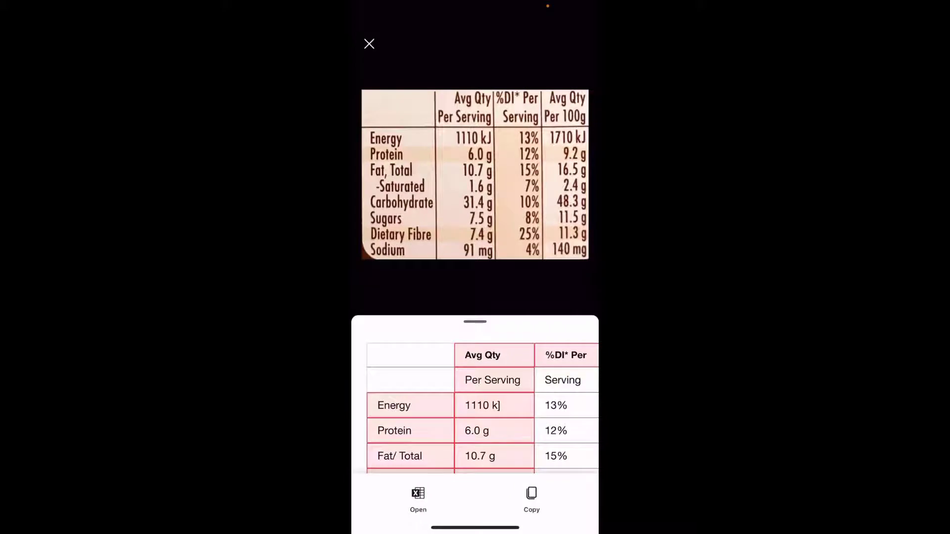
# Check the extracted nutrition rows and columns against the photo, and open the table in Excel without reviewing the flagged items
pyautogui.scroll(-3, 483, 399)
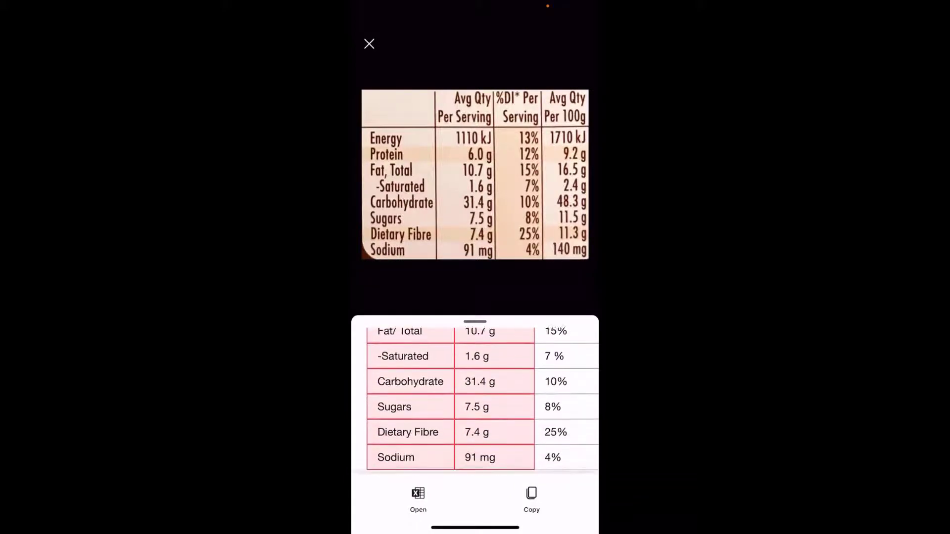
pyautogui.scroll(1, 482, 400)
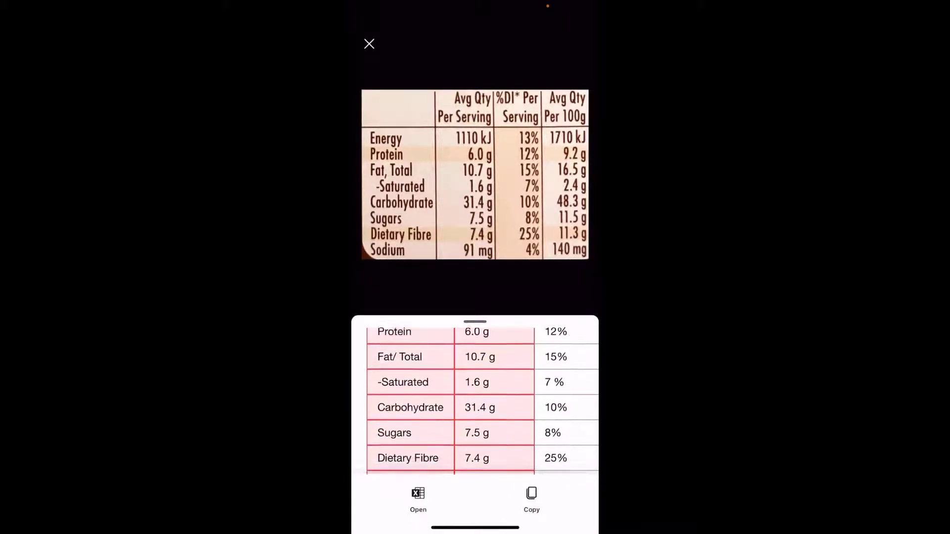
pyautogui.scroll(2, 482, 400)
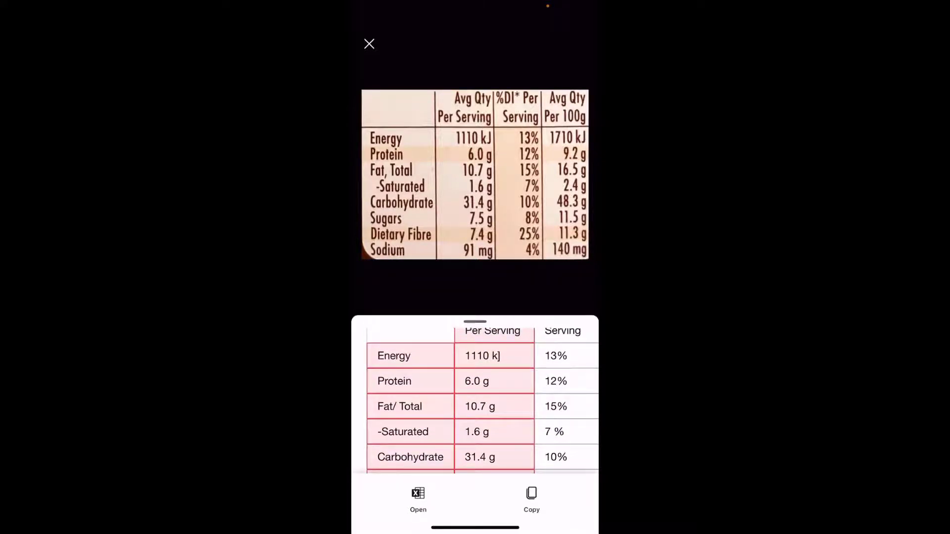
pyautogui.hscroll(2, 475, 401)
pyautogui.scroll(-3, 475, 400)
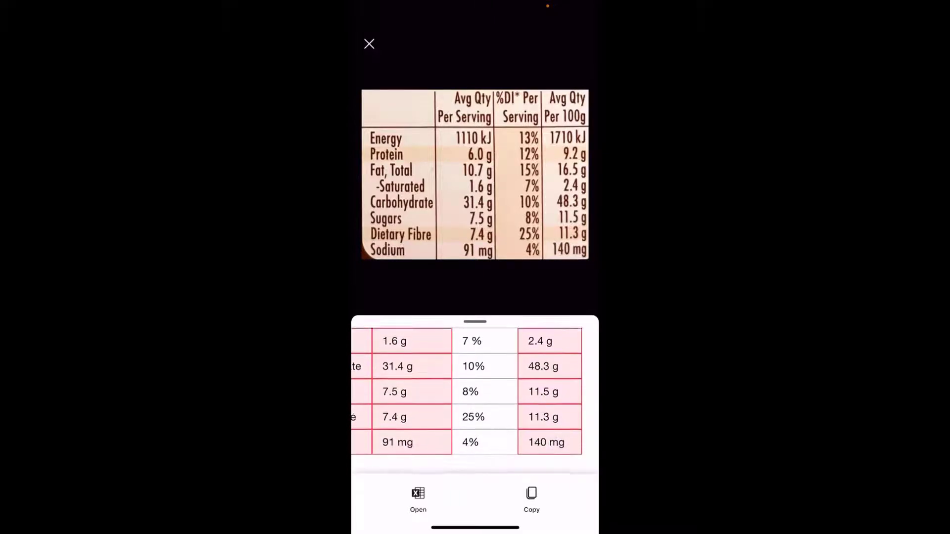
pyautogui.click(418, 499)
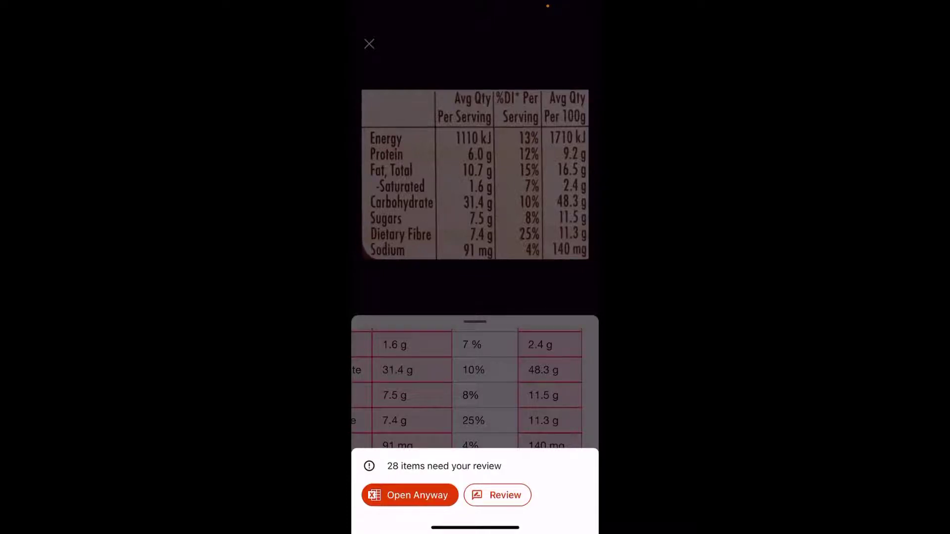
pyautogui.click(410, 495)
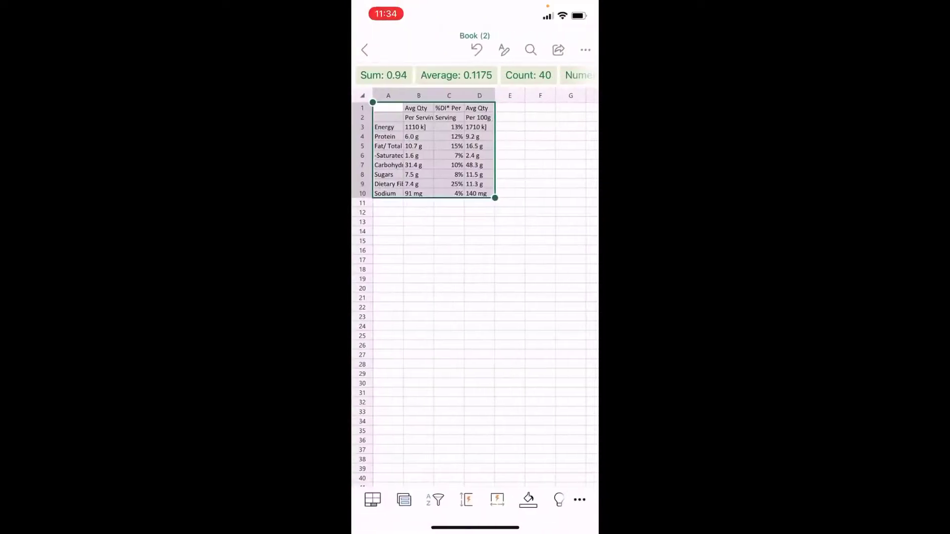
# Insert data from the vaccine totals picture at cell A13, extending the crop to the image's lower edge, and select cell C16
pyautogui.click(388, 221)
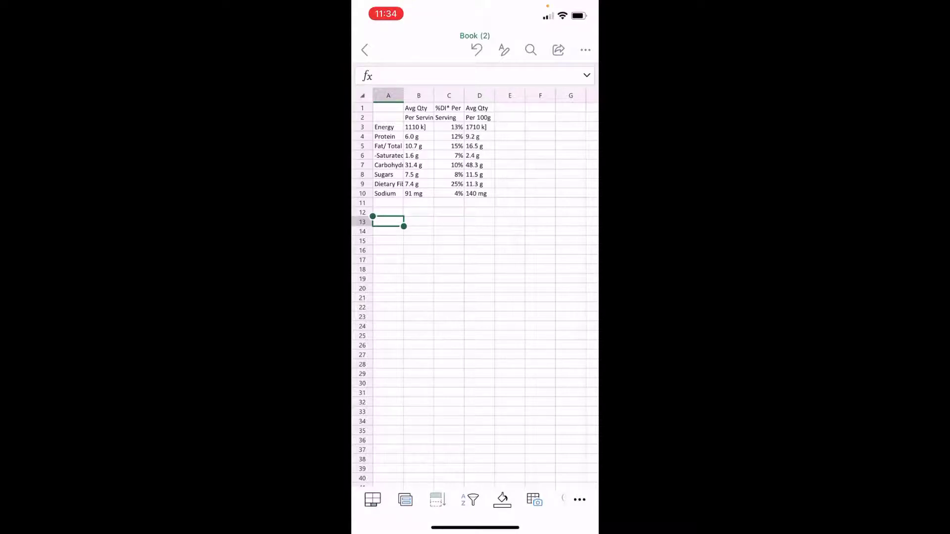
pyautogui.click(535, 499)
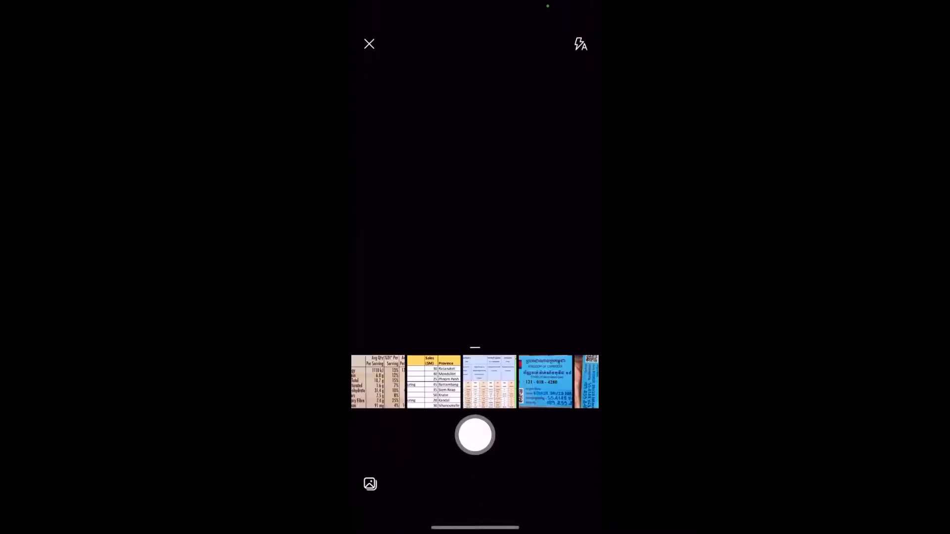
pyautogui.click(489, 381)
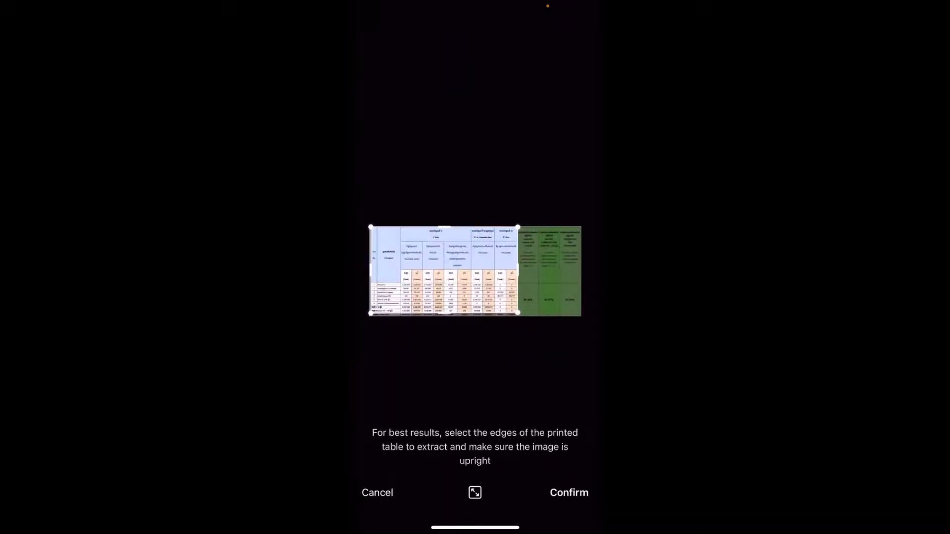
pyautogui.moveTo(518, 271); pyautogui.dragTo(518, 271)
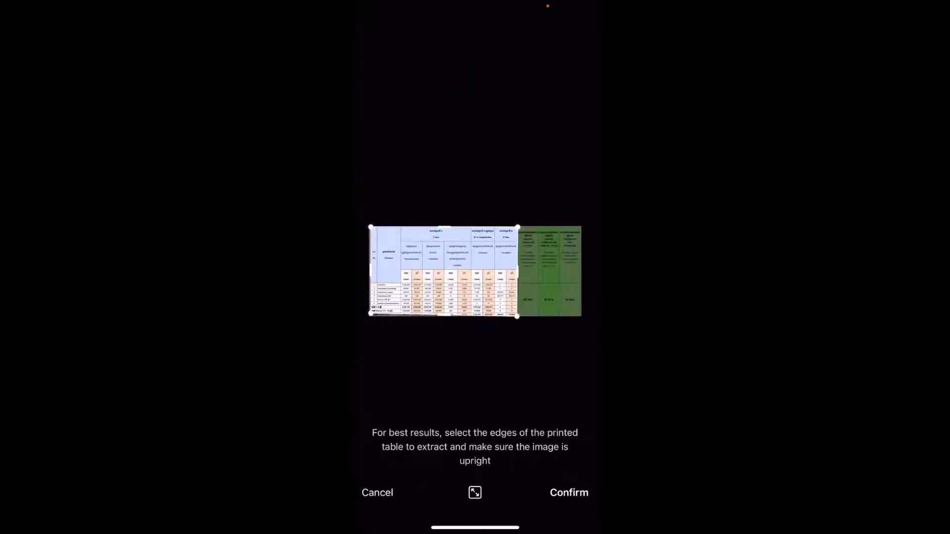
pyautogui.moveTo(370, 313); pyautogui.dragTo(368, 317)
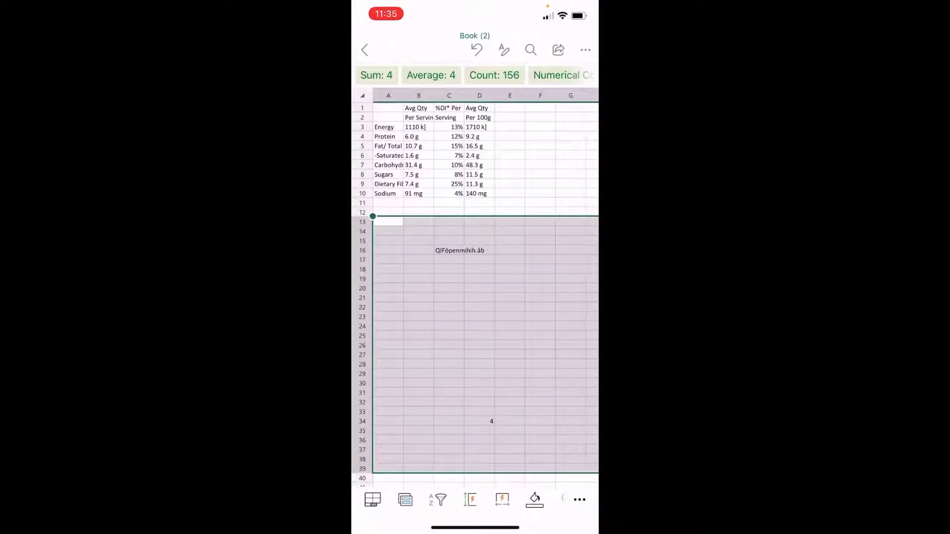
pyautogui.click(448, 251)
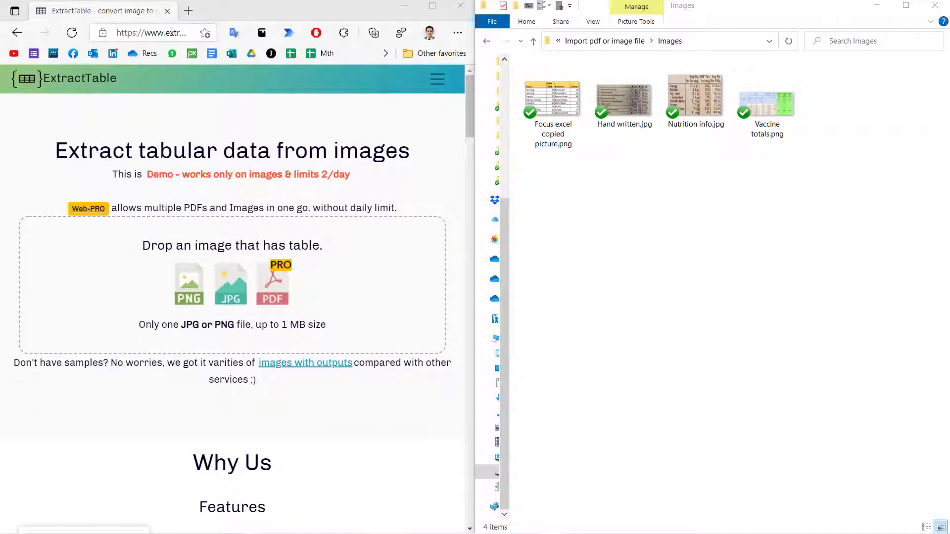
# Switch to the ExtractTable page in the browser and check its web address and the demo's usage limits
pyautogui.click(171, 32)
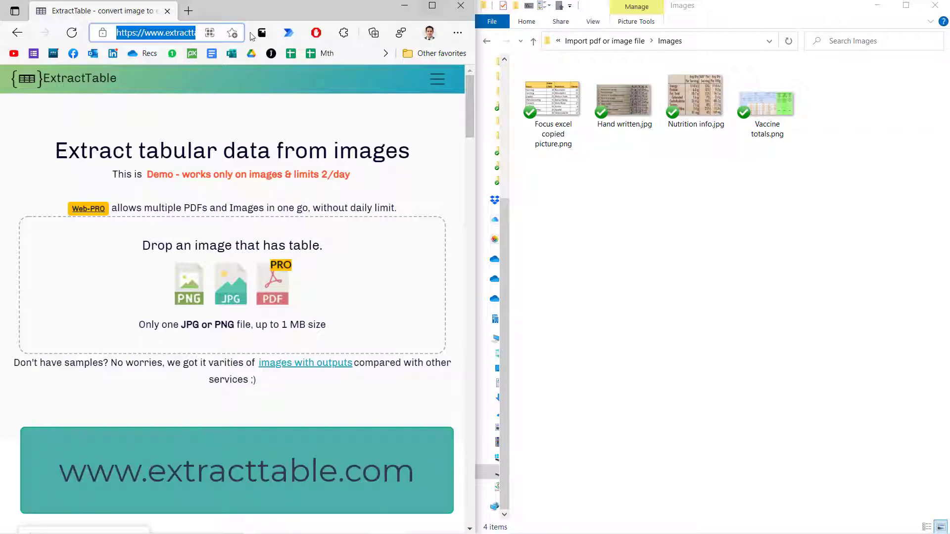
pyautogui.click(184, 32)
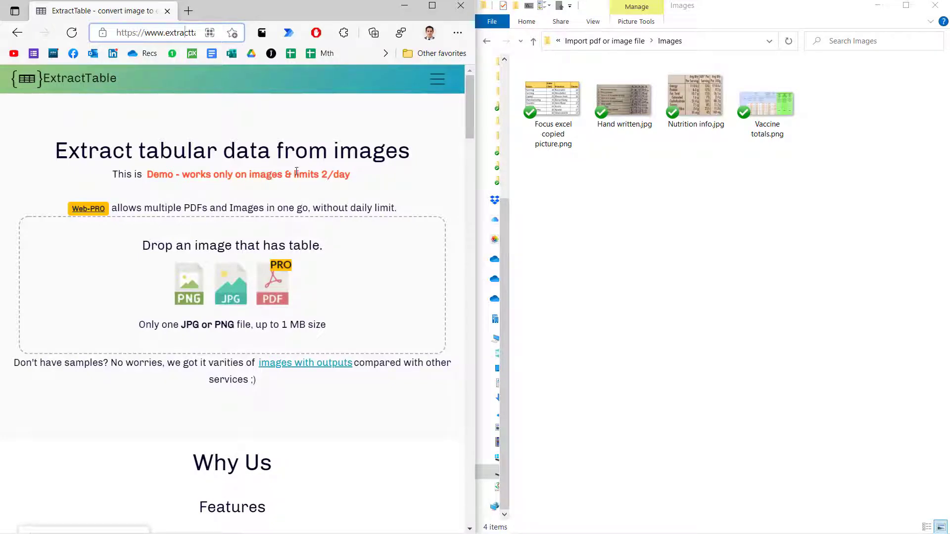
pyautogui.moveTo(295, 173); pyautogui.dragTo(361, 188)
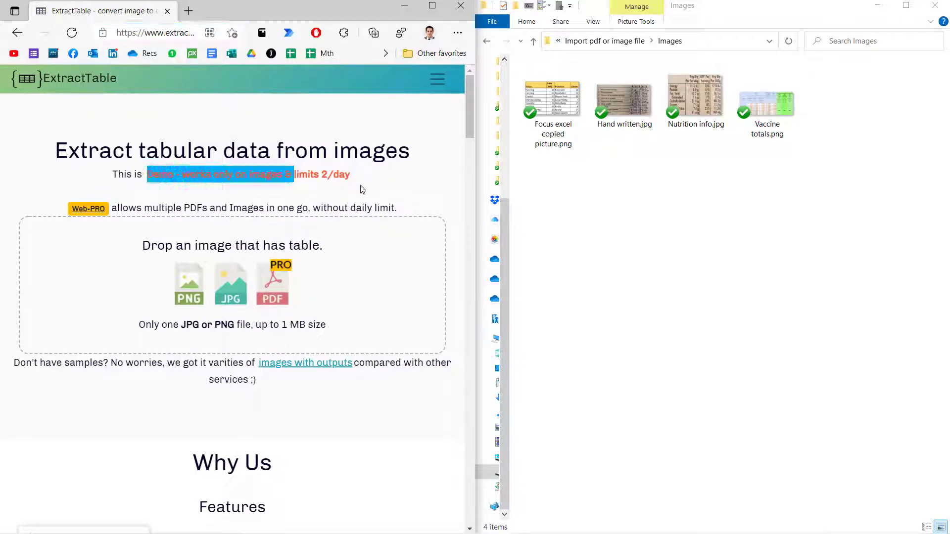
pyautogui.click(349, 191)
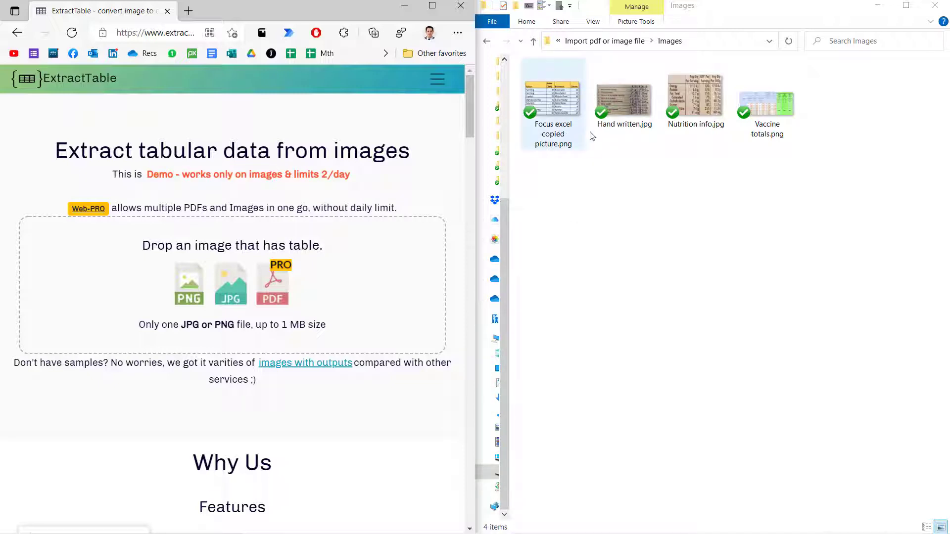
pyautogui.click(670, 187)
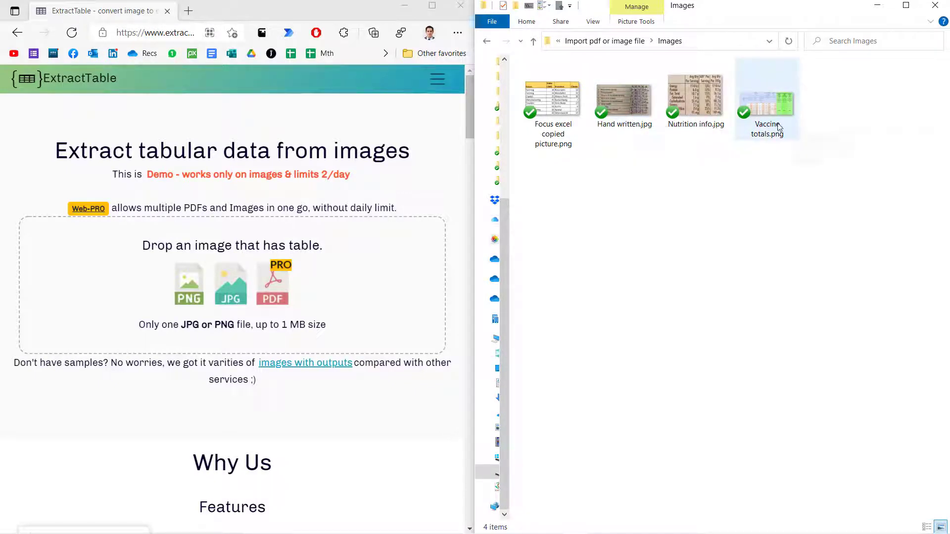
# Upload Vaccine totals.png from the Images folder to ExtractTable and accept the demo conversion limit
pyautogui.click(774, 98)
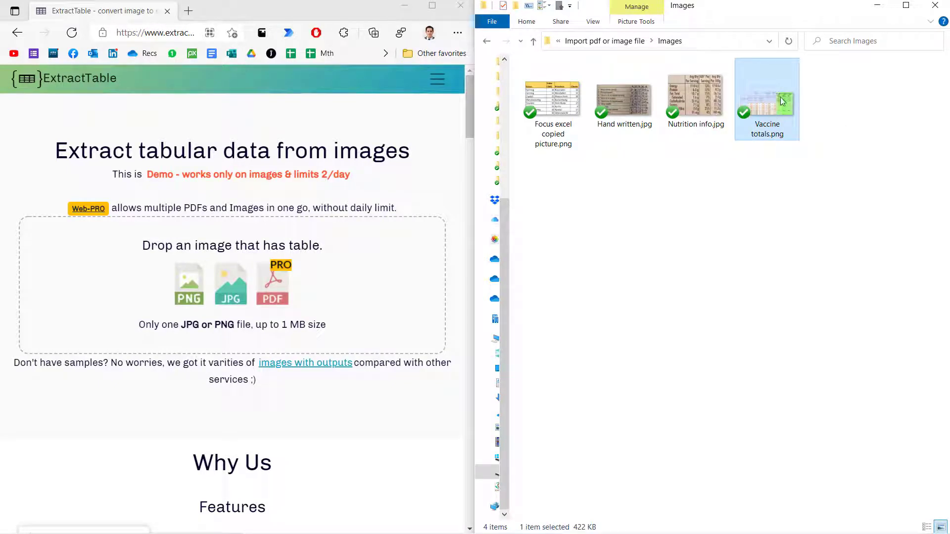
pyautogui.moveTo(779, 87); pyautogui.dragTo(227, 294)
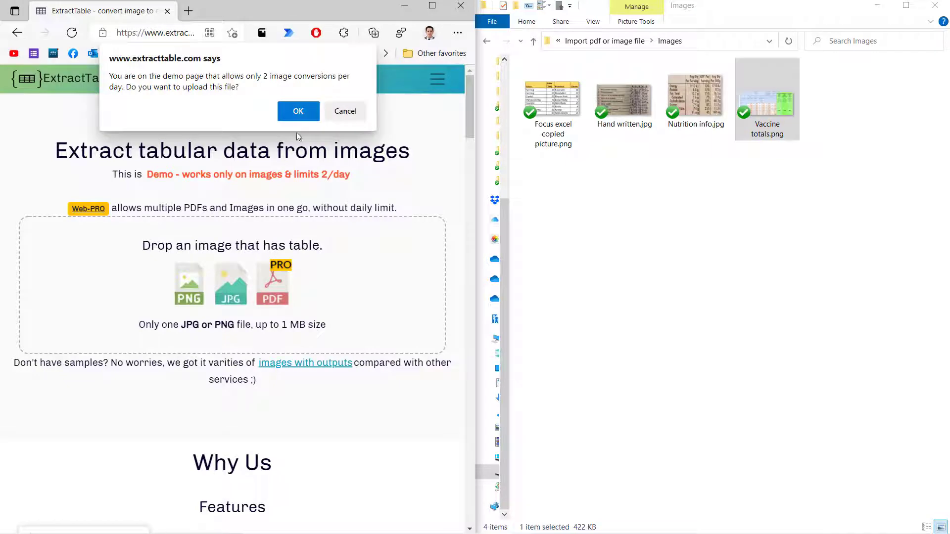
pyautogui.click(300, 112)
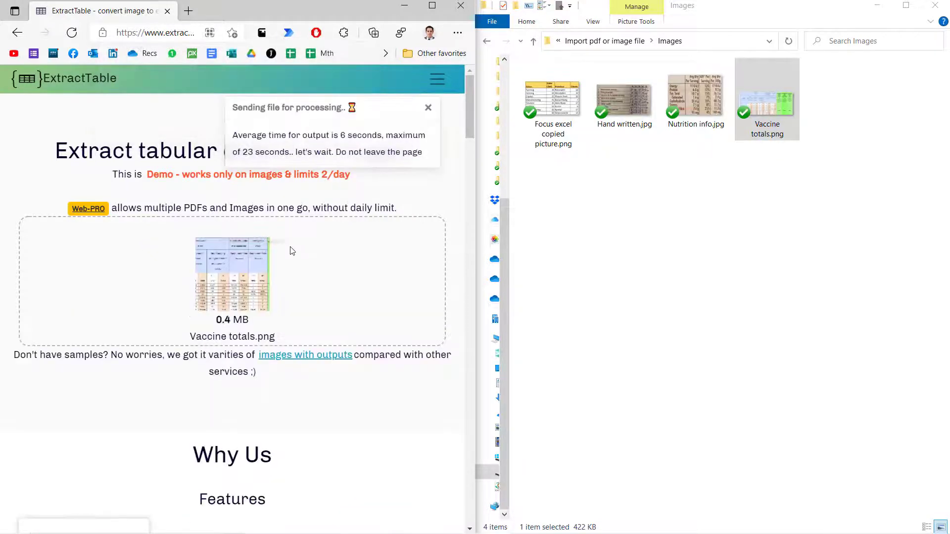
# Maximize the browser window and examine the extracted vaccine table's headers, figures, misread cells and download options
pyautogui.scroll(-5, 292, 305)
pyautogui.scroll(-3, 291, 305)
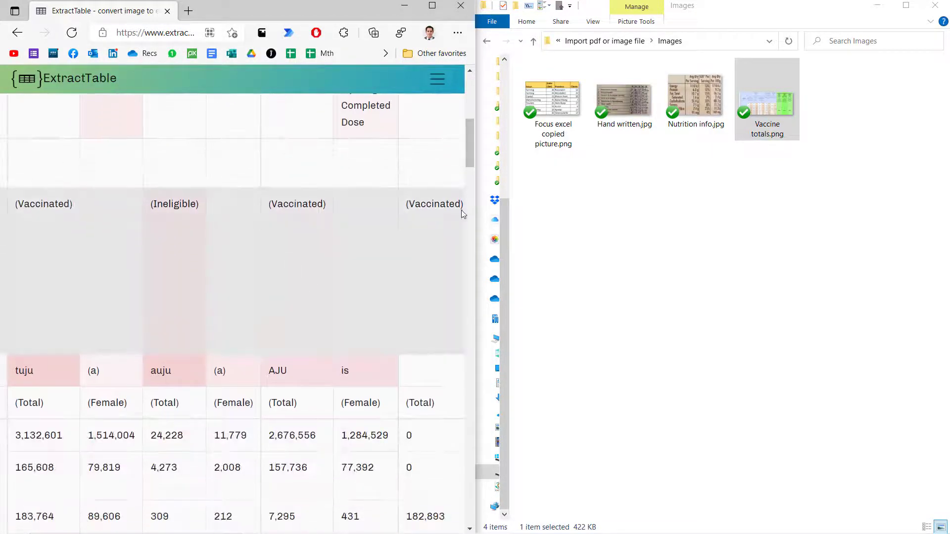
pyautogui.click(432, 7)
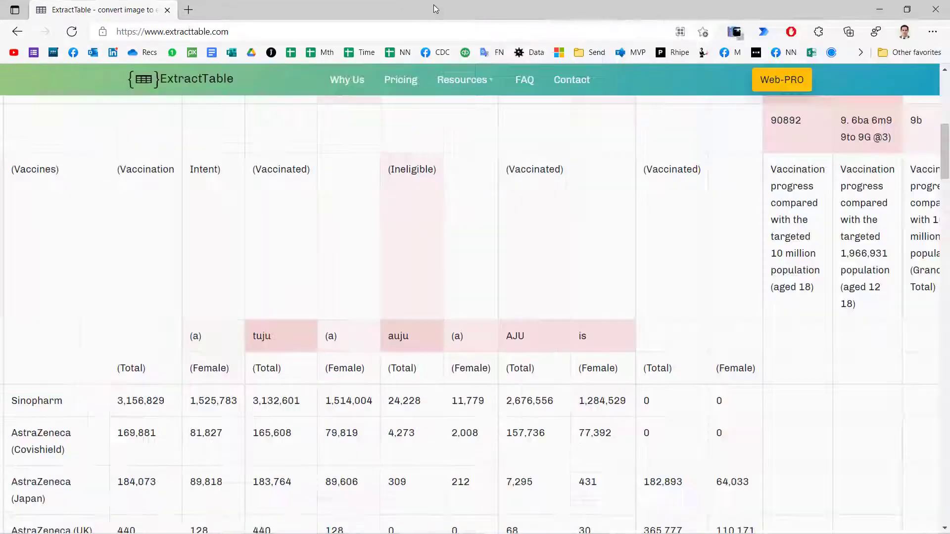
pyautogui.scroll(-10, 212, 300)
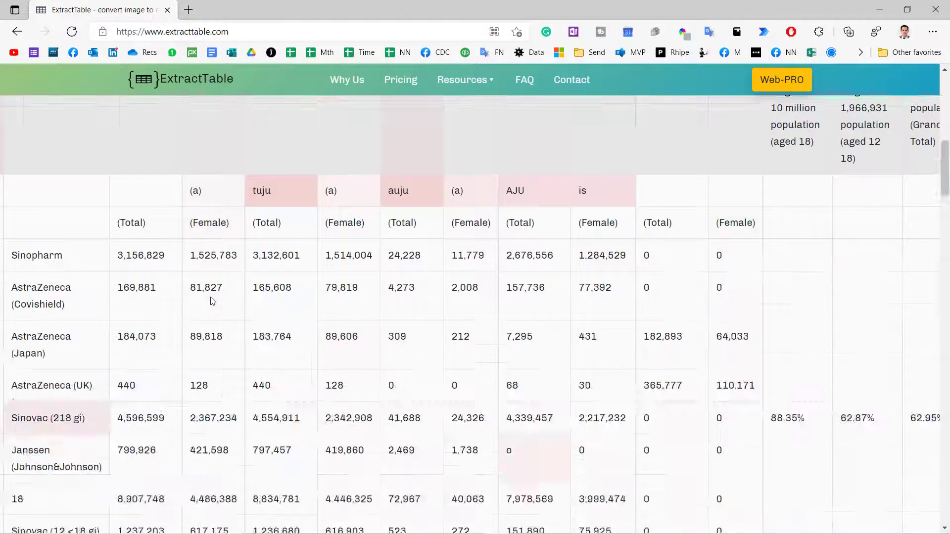
pyautogui.scroll(6, 202, 297)
pyautogui.scroll(8, 199, 285)
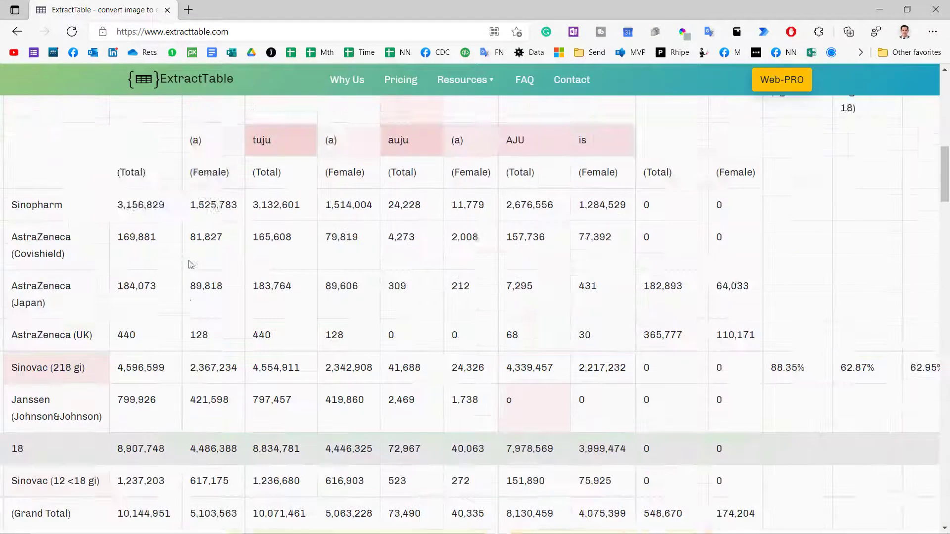
pyautogui.moveTo(283, 337)
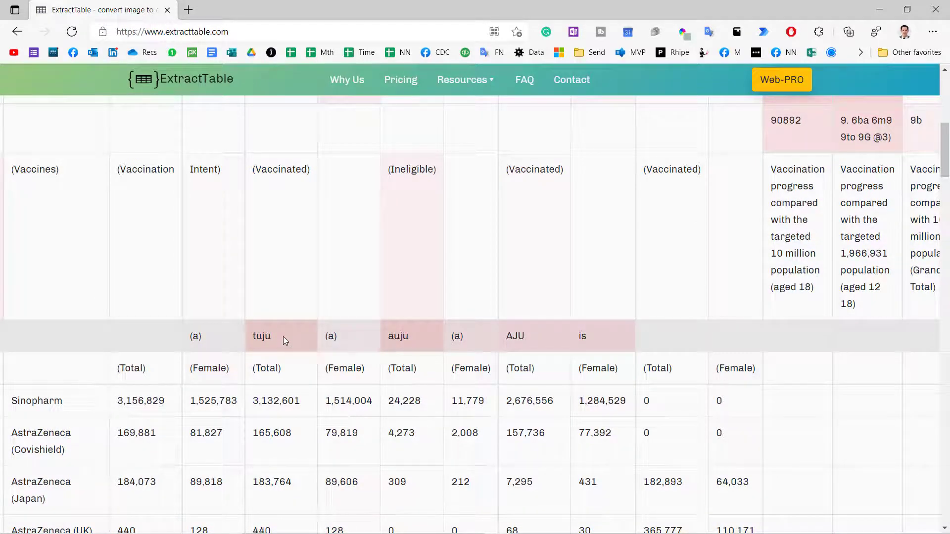
pyautogui.scroll(8, 283, 336)
pyautogui.scroll(-8, 284, 339)
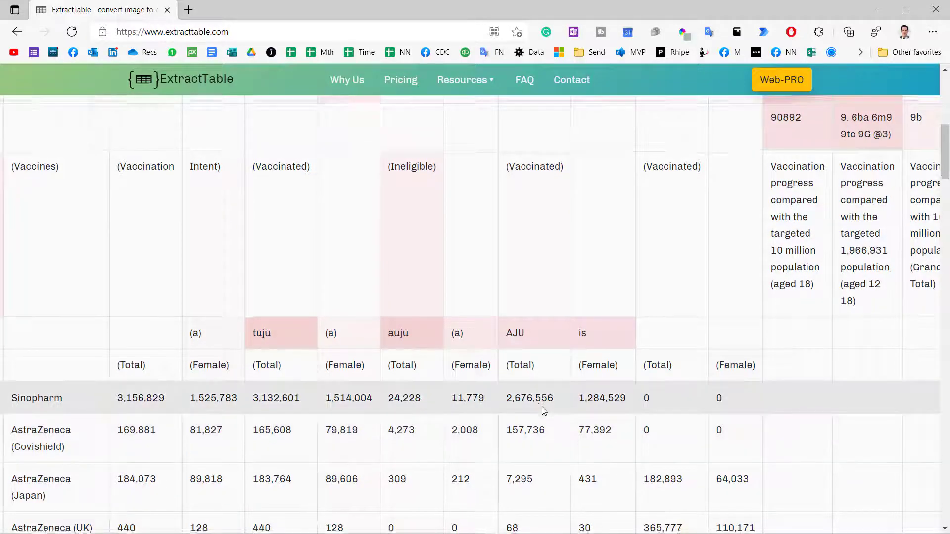
pyautogui.scroll(-8, 541, 407)
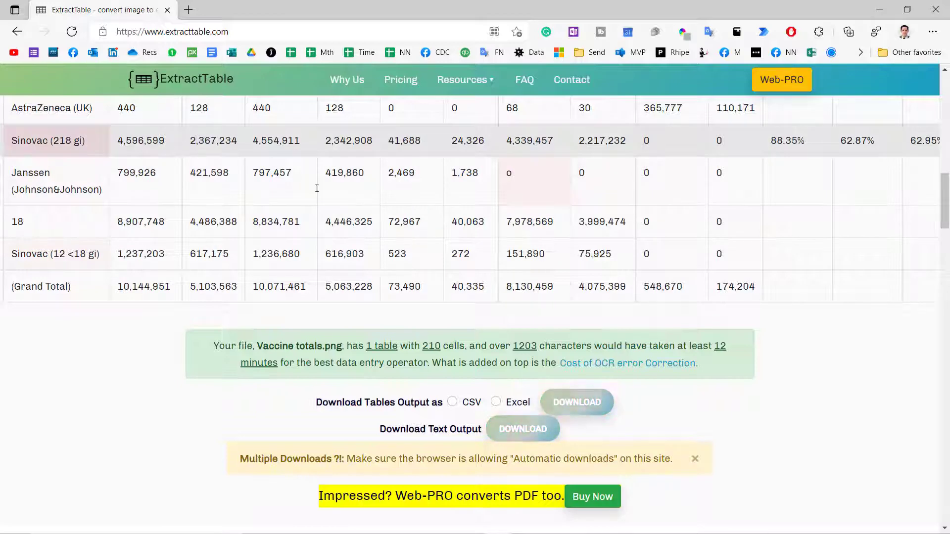
# Start editing the extracted vaccine table and delete "1e Dose" from the first-row cell, leaving only 9
pyautogui.moveTo(945, 213); pyautogui.dragTo(947, 108)
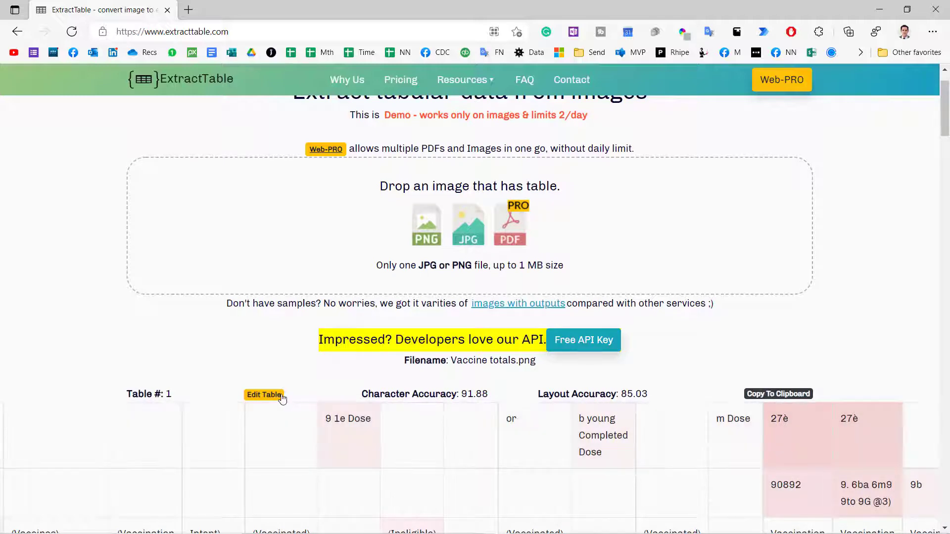
pyautogui.click(264, 395)
pyautogui.moveTo(372, 419); pyautogui.dragTo(332, 418)
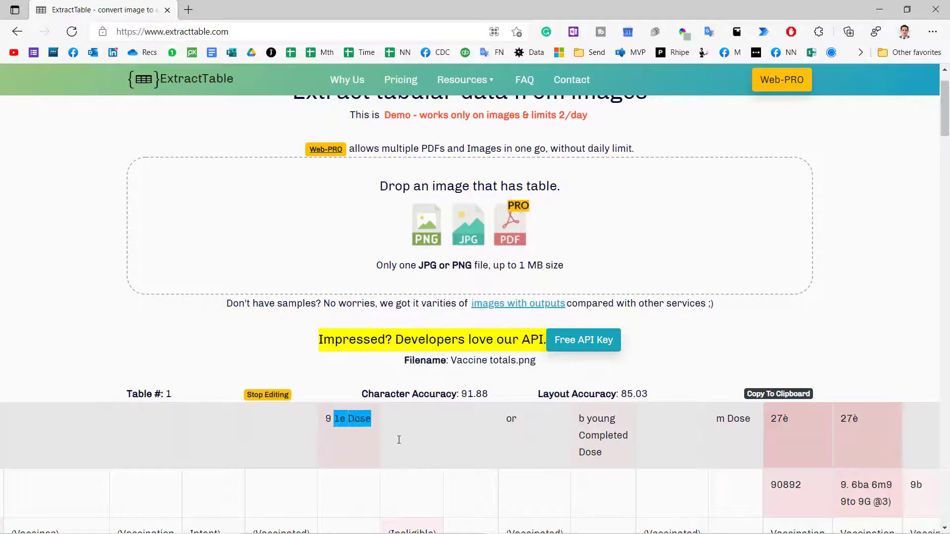
pyautogui.press('BackSpace')
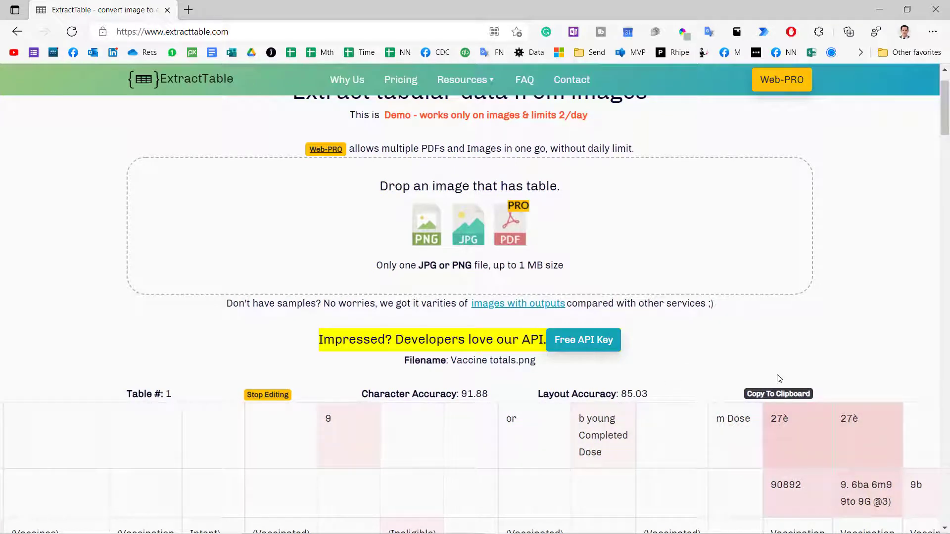
# Copy the edited table from ExtractTable and paste it at cell L13 of the Multi page pdf sheet in Excel
pyautogui.scroll(-2, 796, 398)
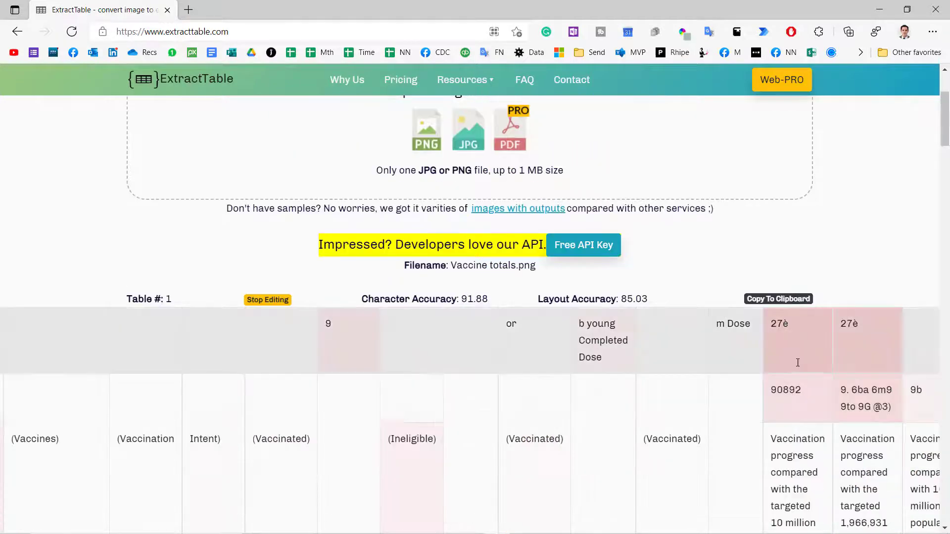
pyautogui.hotkey('alt', 'Tab')
pyautogui.hotkey('ctrl', 'v')
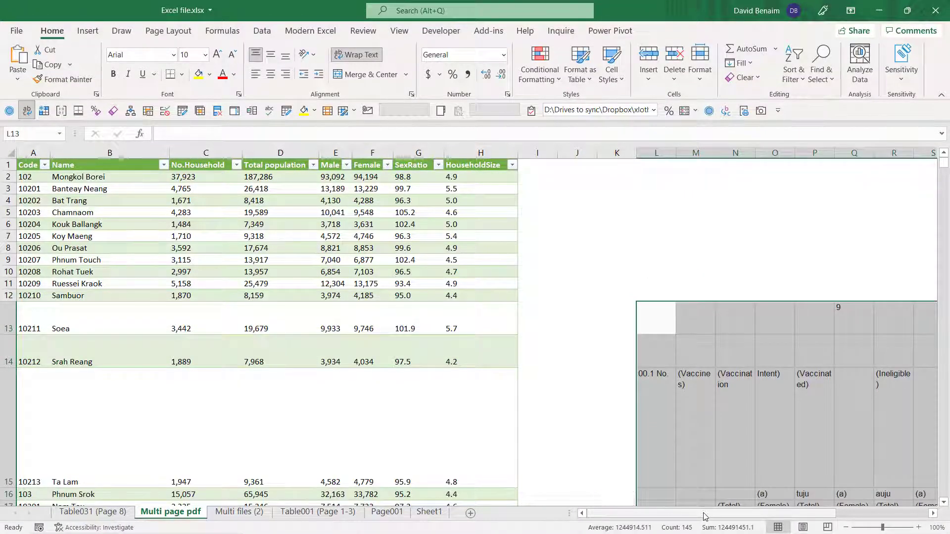
pyautogui.hscroll(3, 703, 455)
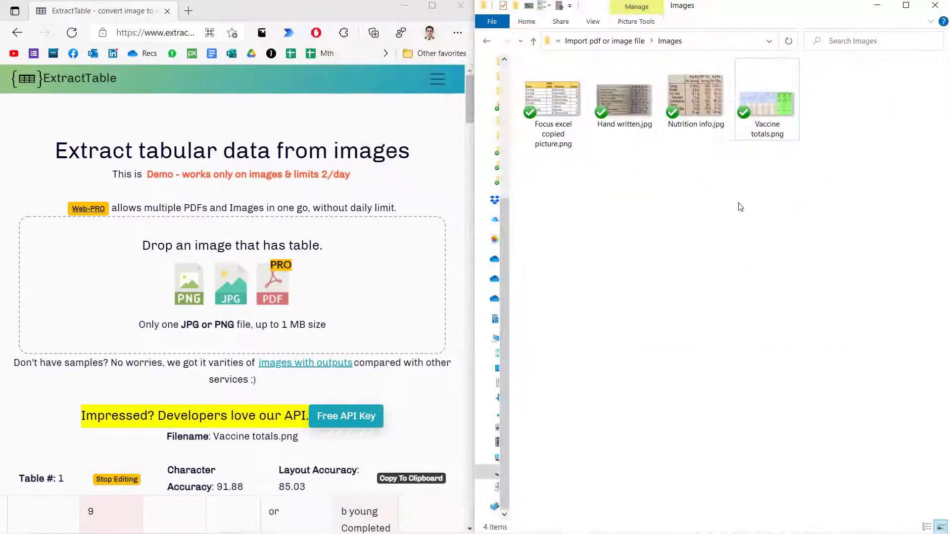
# Upload Hand written.jpg from the Images folder to ExtractTable and compare the extracted rows with the original picture
pyautogui.moveTo(631, 101); pyautogui.dragTo(196, 299)
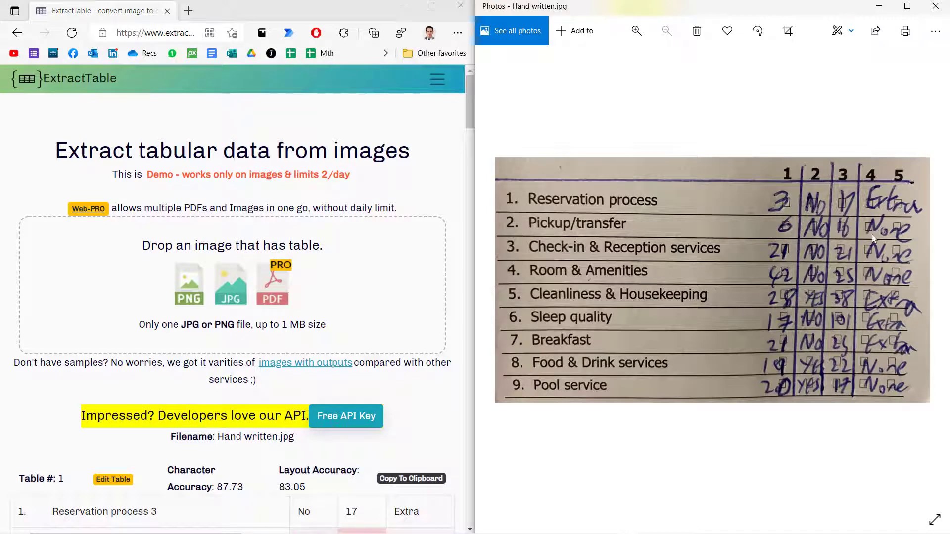
pyautogui.scroll(-8, 298, 346)
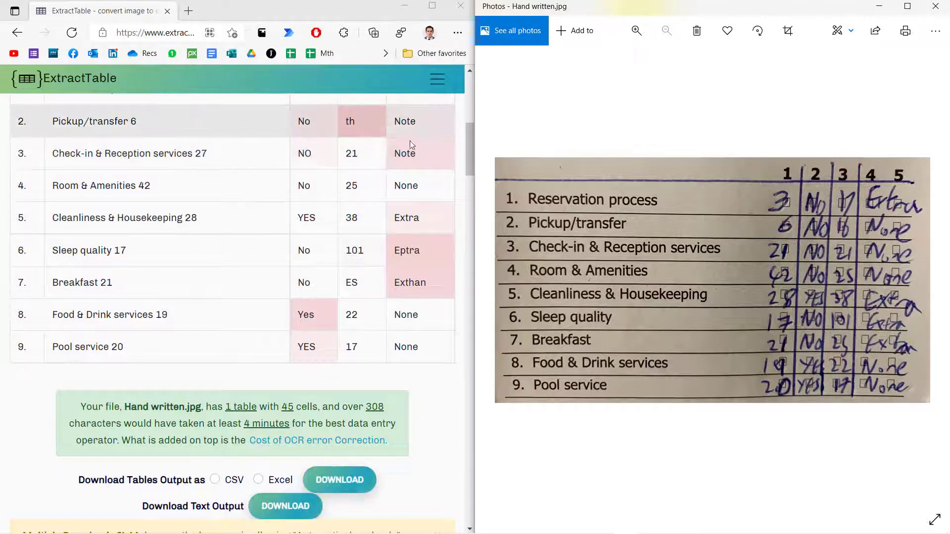
pyautogui.moveTo(467, 152); pyautogui.dragTo(470, 144)
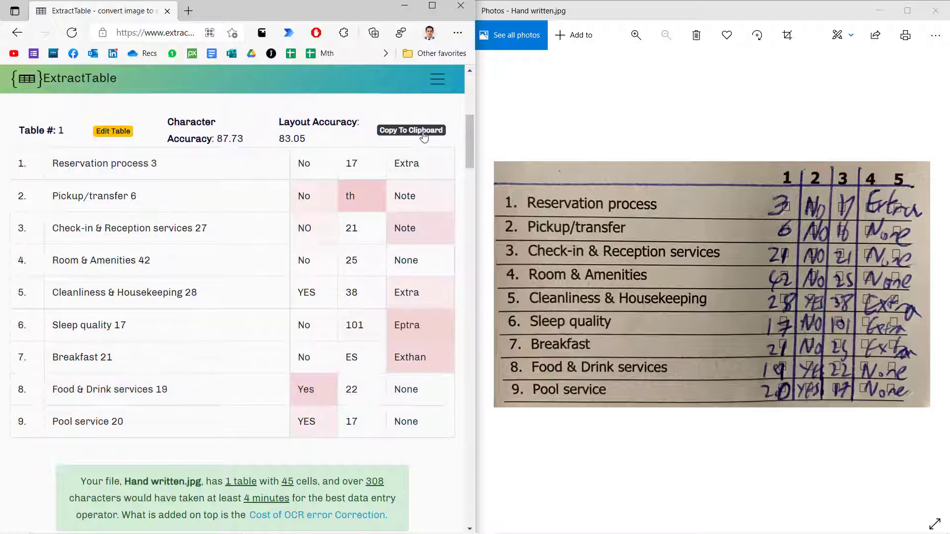
# Download the handwritten table as an Excel file, open the workbook, and widen column B to fit its text
pyautogui.scroll(-9, 423, 136)
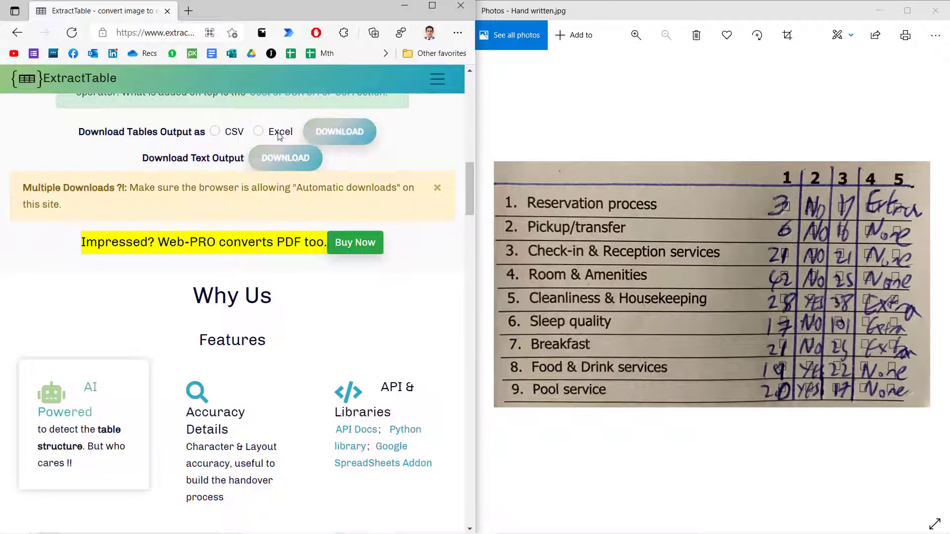
pyautogui.click(258, 132)
pyautogui.click(339, 132)
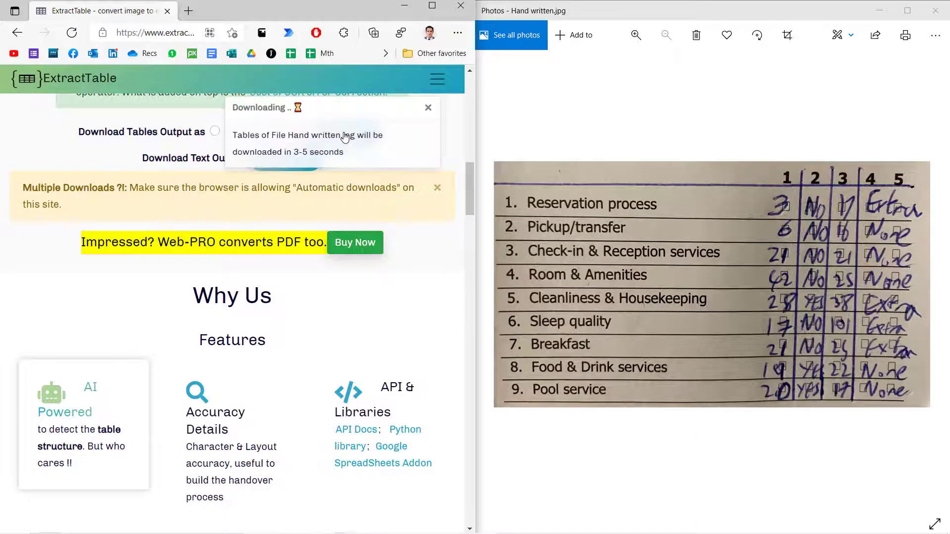
pyautogui.click(291, 84)
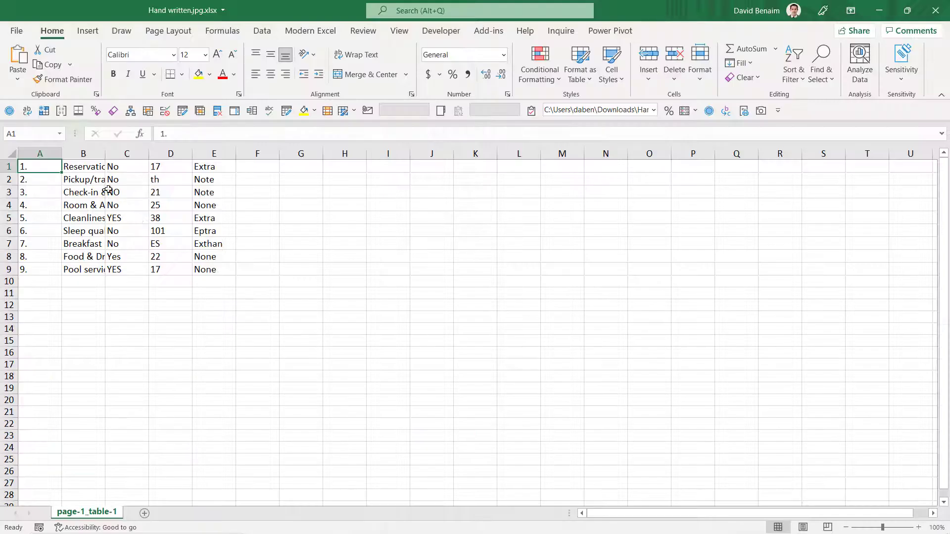
pyautogui.moveTo(103, 154); pyautogui.dragTo(104, 154)
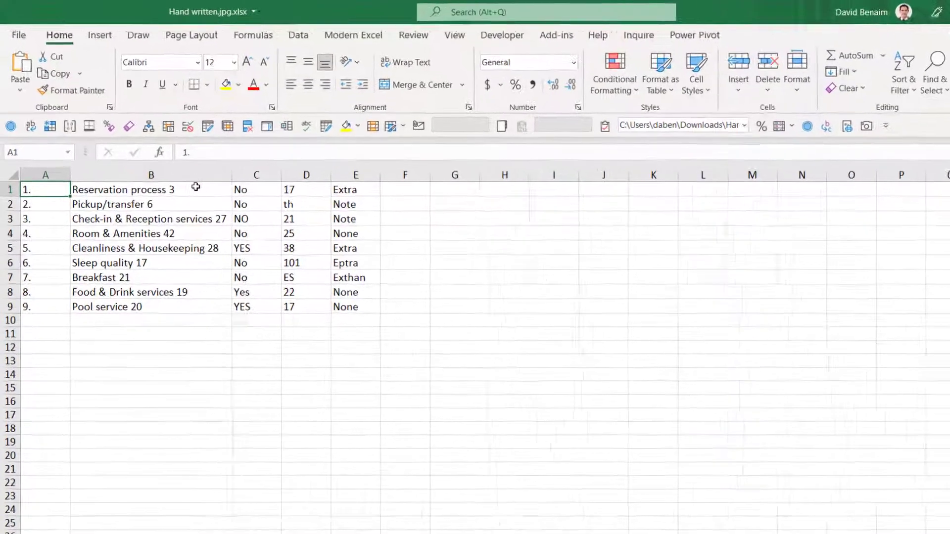
# Enter 3, the number at the end of B1's text, in cell F1
pyautogui.click(174, 165)
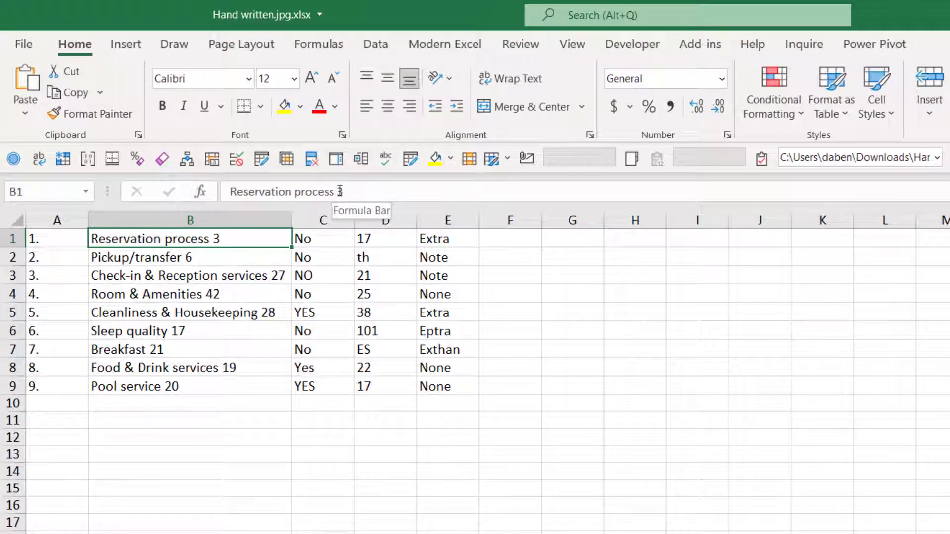
pyautogui.click(499, 239)
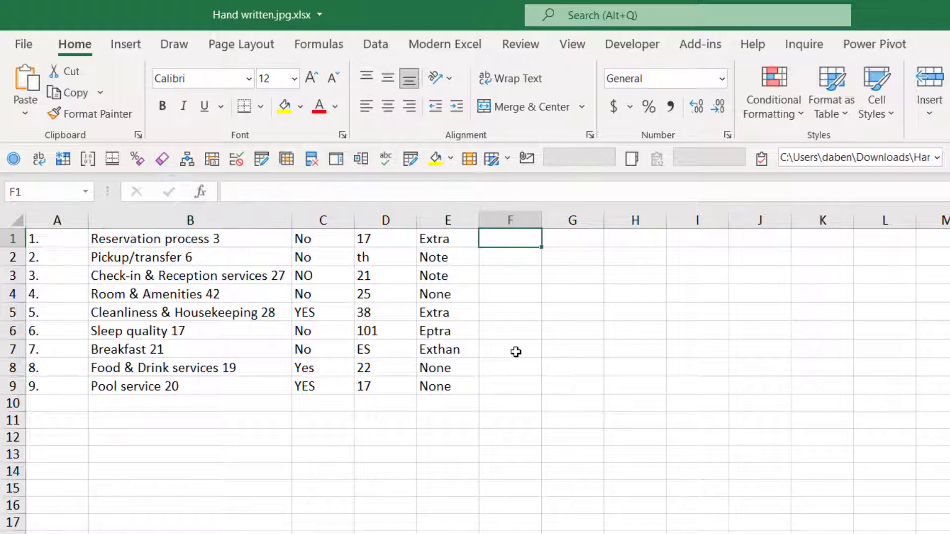
pyautogui.write('3')
pyautogui.press('Return')
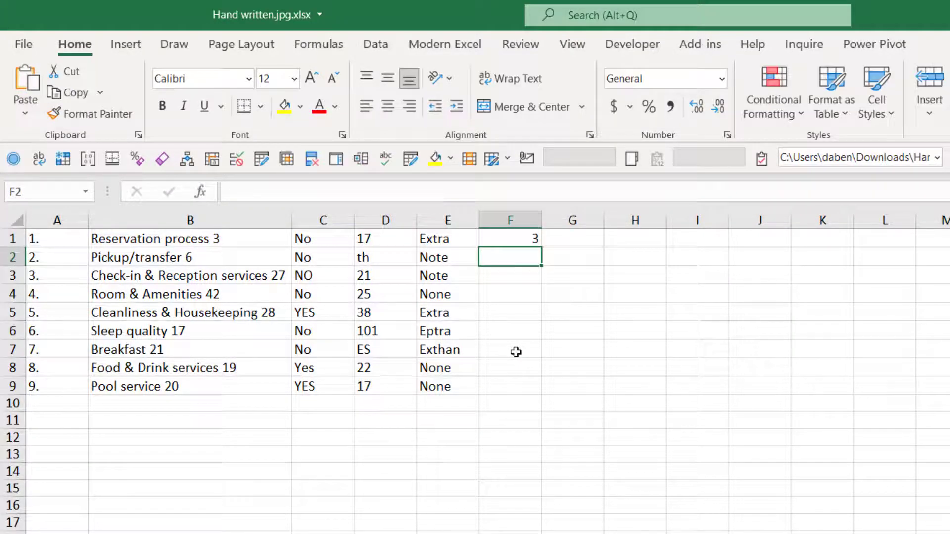
# Flash Fill the range F1:F9 with the numbers that end the column B entries
pyautogui.press('Up')
pyautogui.hotkey('shift', 'Down')
pyautogui.hotkey('shift', 'Down')
pyautogui.hotkey('shift', 'Down')
pyautogui.hotkey('shift', 'Down')
pyautogui.hotkey('shift', 'Down')
pyautogui.hotkey('shift', 'Down')
pyautogui.hotkey('shift', 'Down')
pyautogui.hotkey('shift', 'Down')
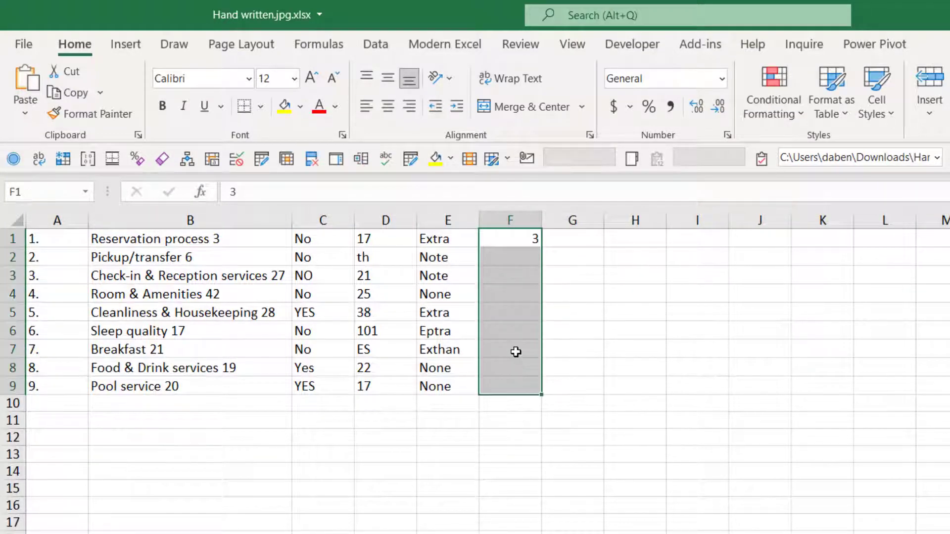
pyautogui.click(376, 45)
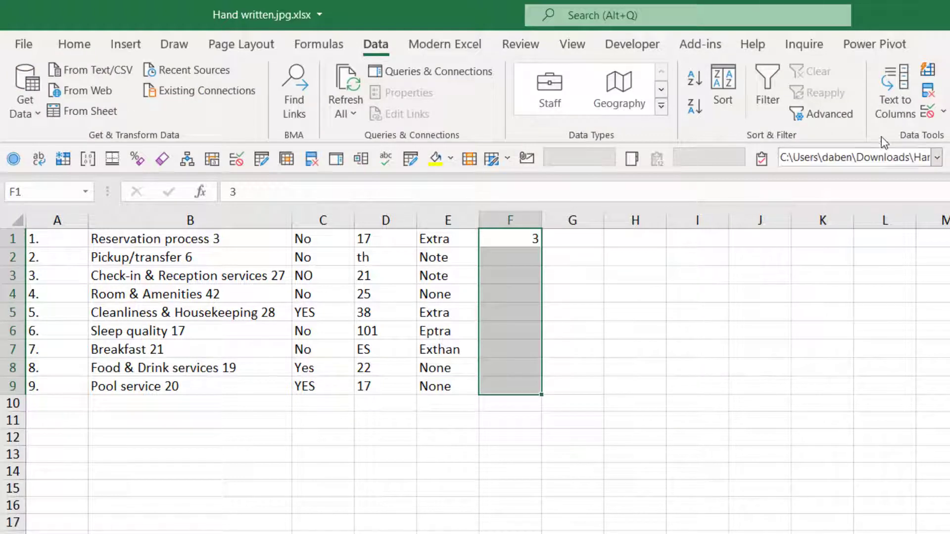
pyautogui.click(927, 72)
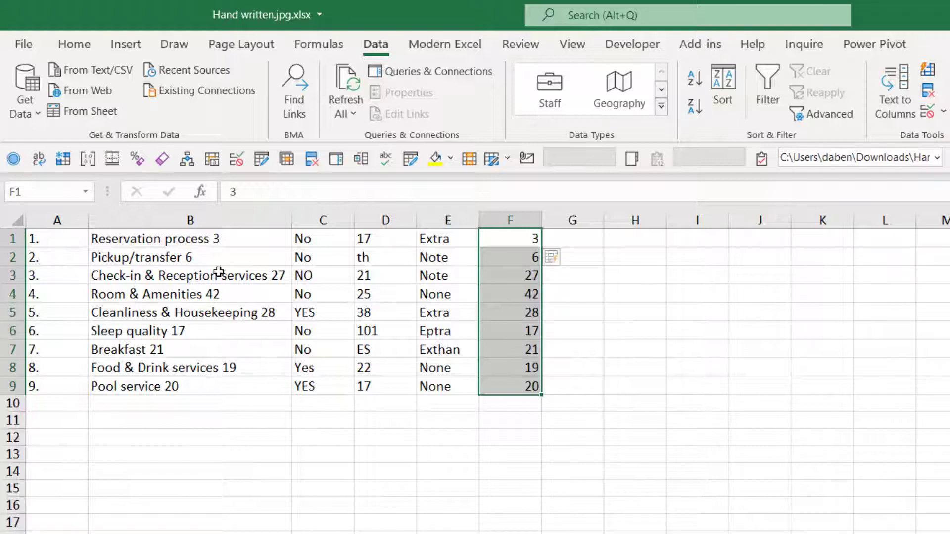
# Copy the text "Reservation process" from B1 into G1 and Flash Fill the remaining service names down to G9
pyautogui.click(213, 240)
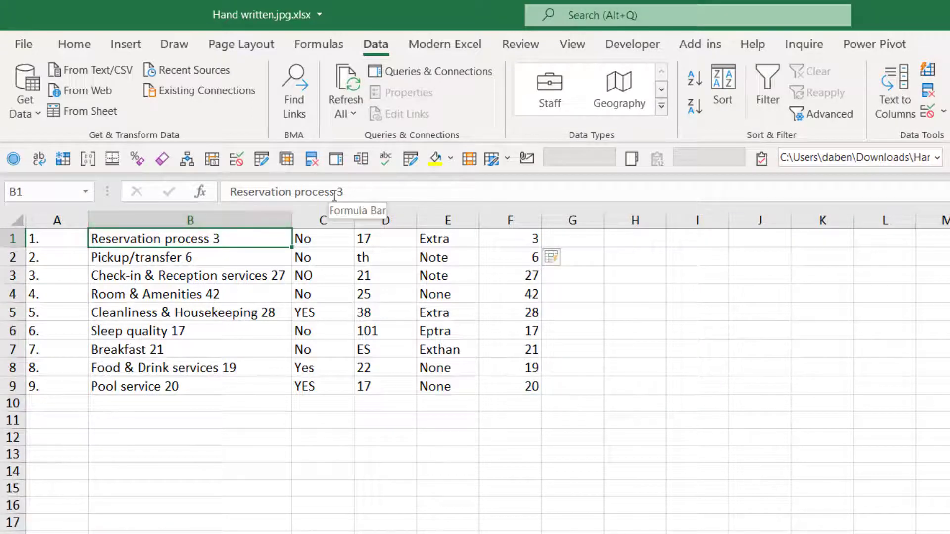
pyautogui.moveTo(336, 193); pyautogui.dragTo(230, 193)
pyautogui.hotkey('ctrl', 'c')
pyautogui.click(590, 236)
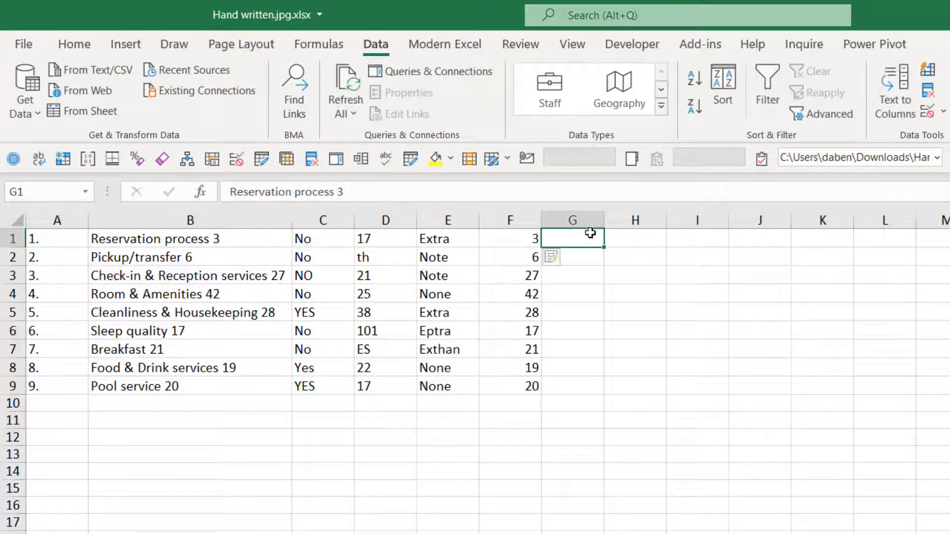
pyautogui.hotkey('ctrl', 'v')
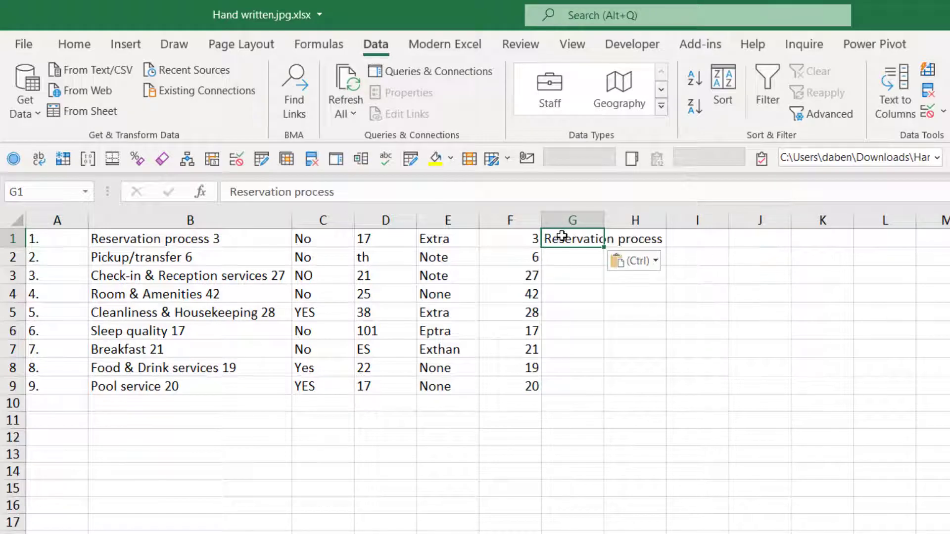
pyautogui.moveTo(561, 237); pyautogui.dragTo(583, 384)
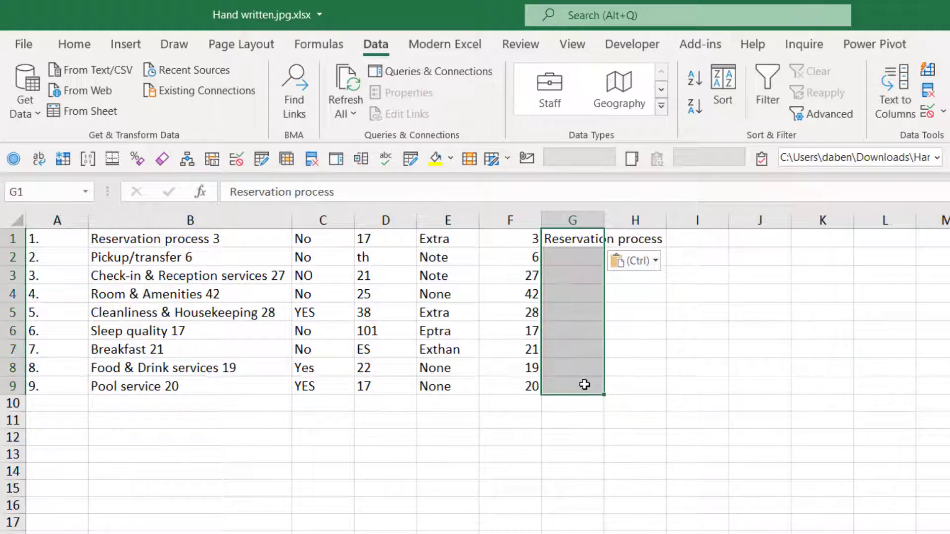
pyautogui.click(928, 70)
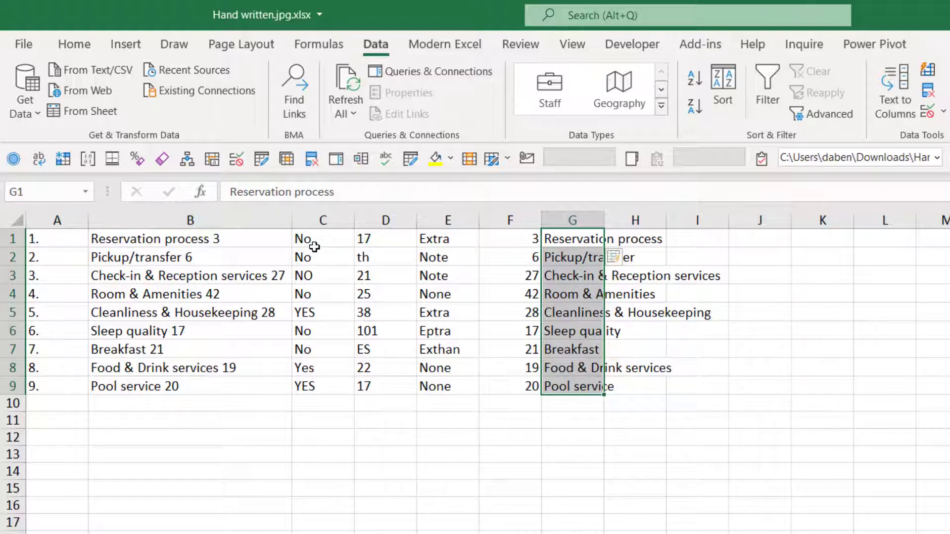
# Review the yes/no answers in C1:C9 and the entry in cell D2
pyautogui.moveTo(310, 237); pyautogui.dragTo(308, 384)
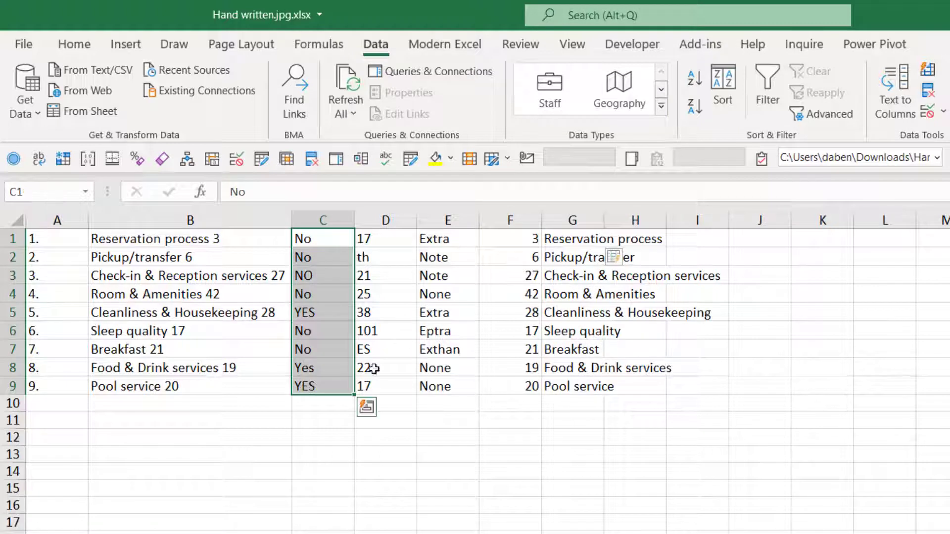
pyautogui.click(380, 258)
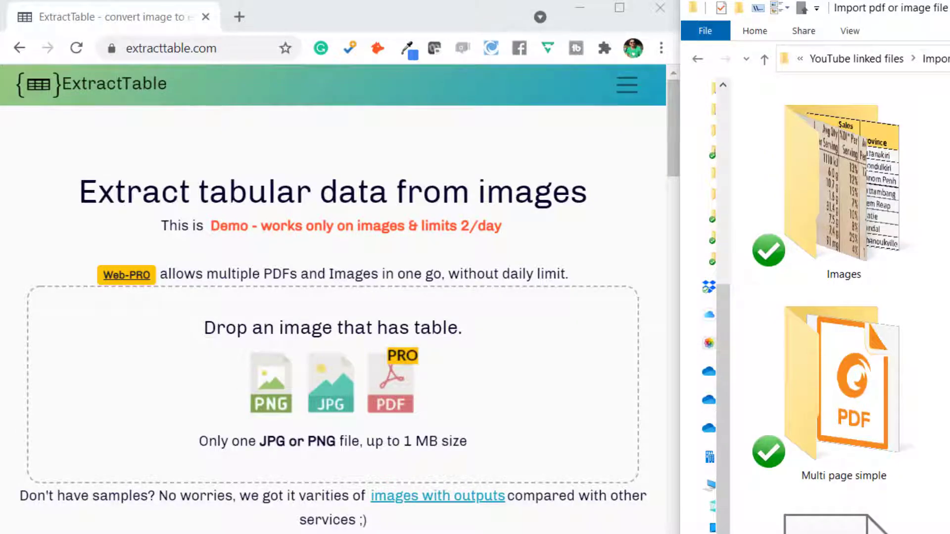
# Try to upload a PDF from the Import pdf or image file folder to ExtractTable and read the file-type message
pyautogui.moveTo(841, 435); pyautogui.dragTo(279, 376)
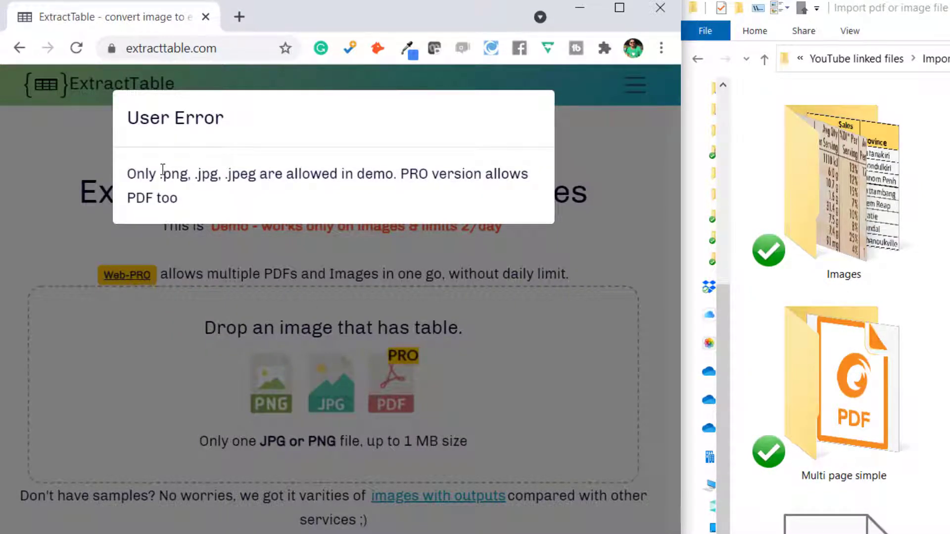
pyautogui.moveTo(163, 169); pyautogui.dragTo(420, 206)
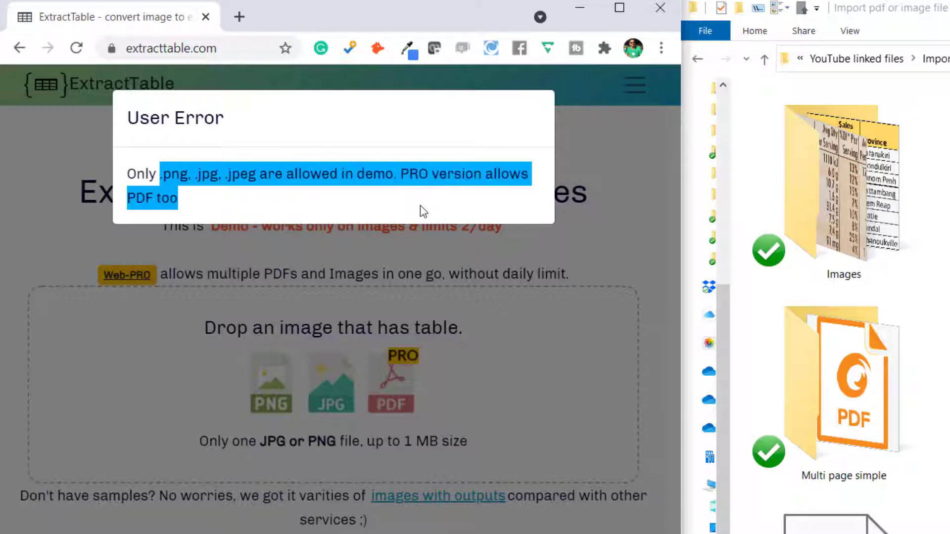
pyautogui.click(257, 170)
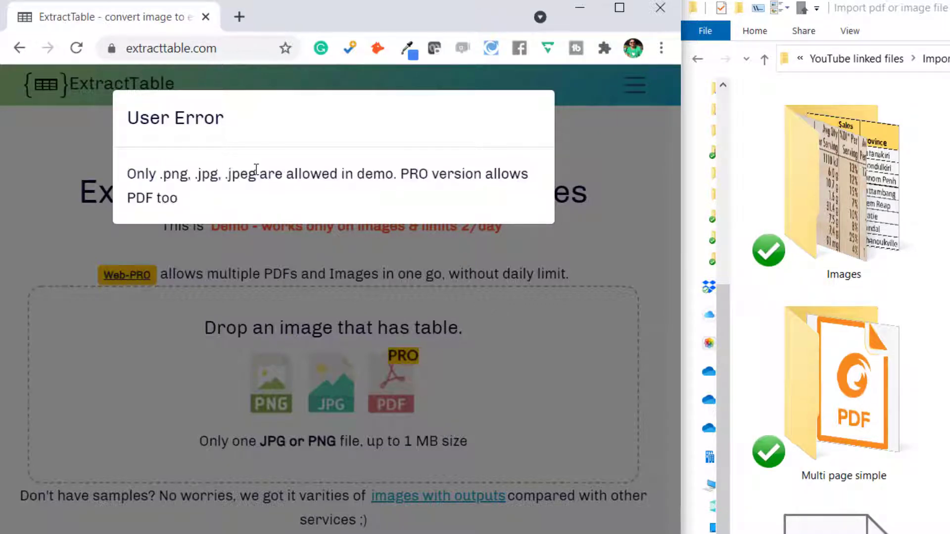
# Search Google for "pdf to image" in a new browser tab and open Smallpdf's PDF to JPG converter
pyautogui.click(237, 16)
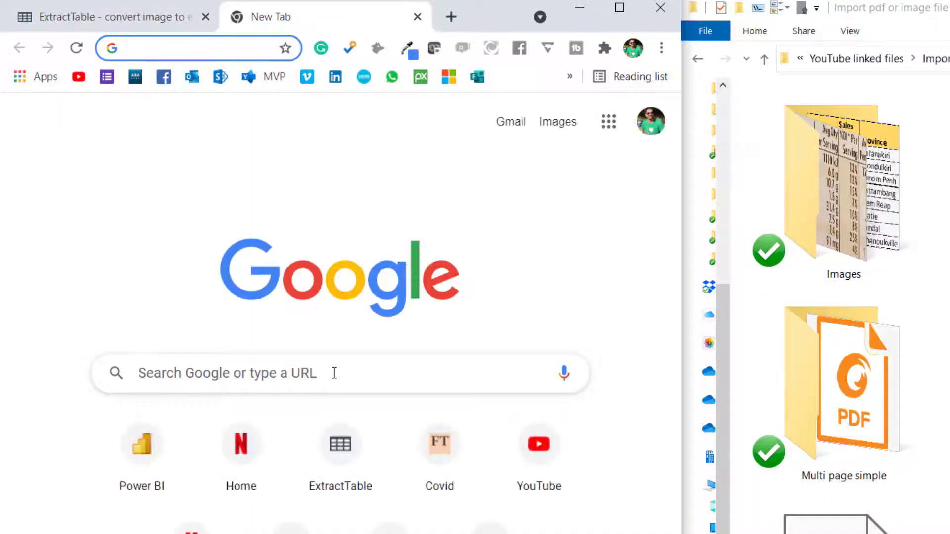
pyautogui.write('pdf to image')
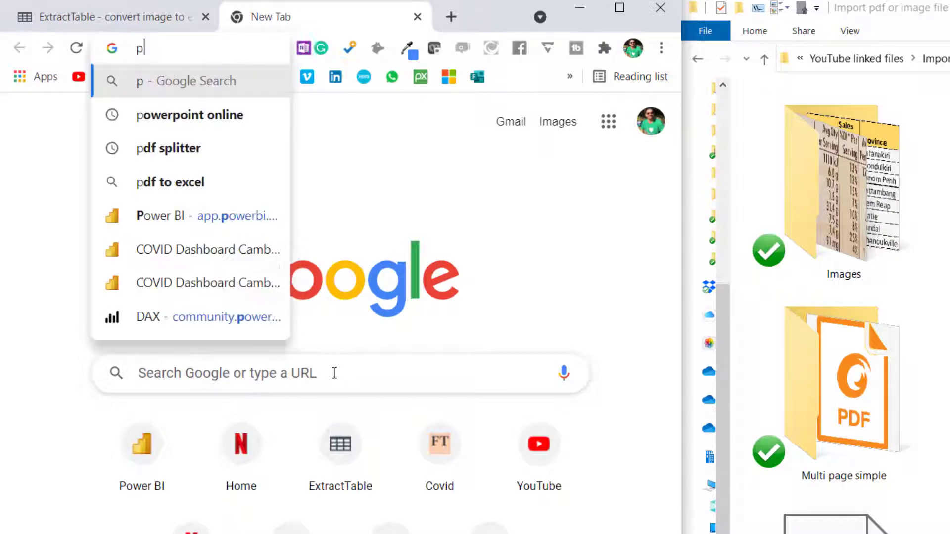
pyautogui.press('Return')
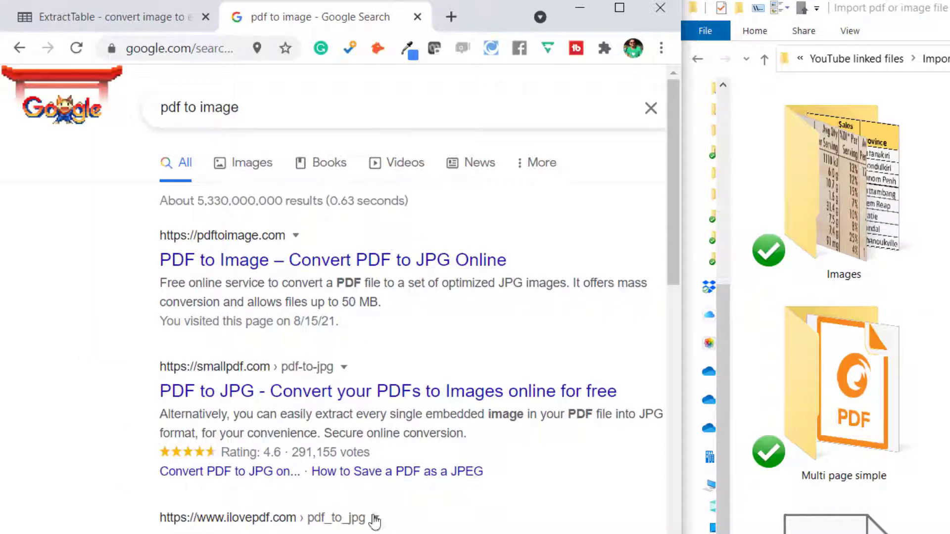
pyautogui.click(357, 392)
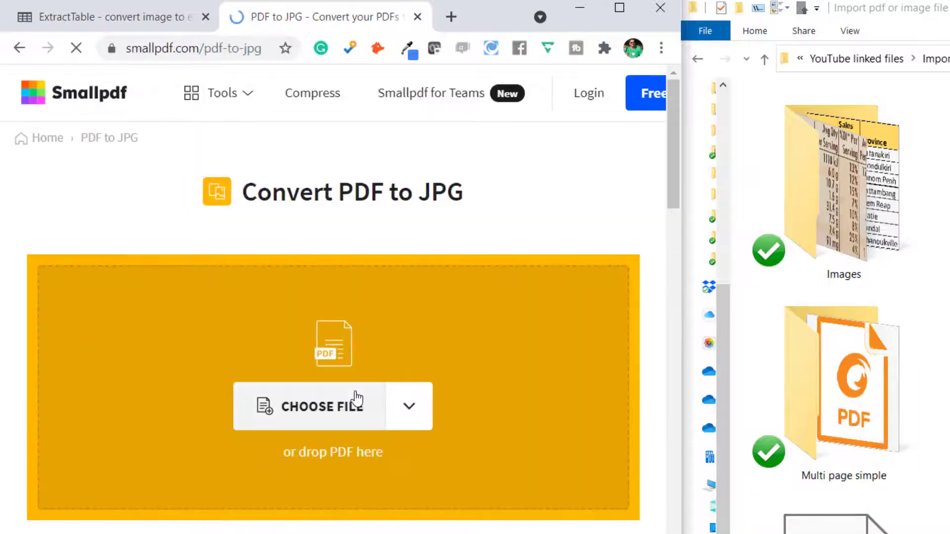
# Convert the entire pages of COVID data one off.pdf to JPG on Smallpdf and upload 0001.jpg to ExtractTable
pyautogui.moveTo(843, 386); pyautogui.dragTo(411, 424)
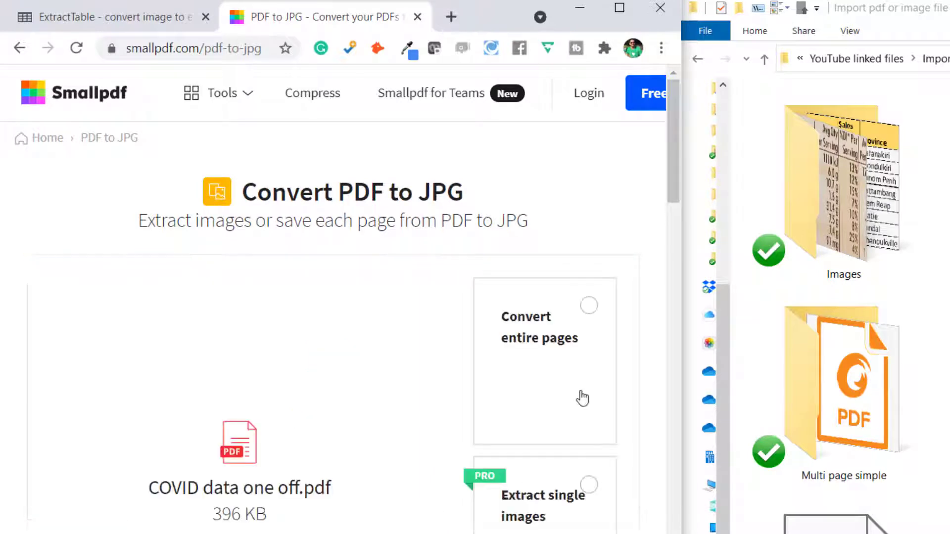
pyautogui.moveTo(675, 185); pyautogui.dragTo(673, 214)
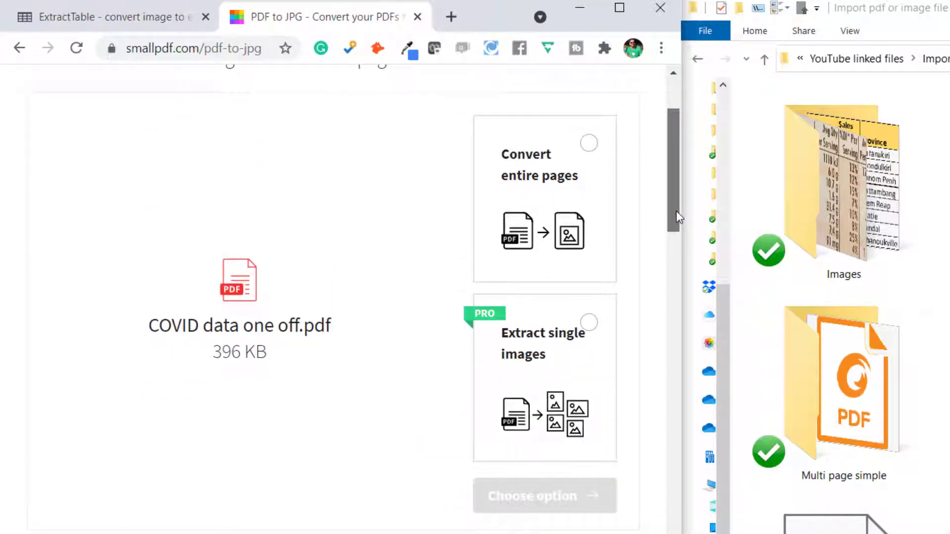
pyautogui.click(572, 197)
pyautogui.click(556, 496)
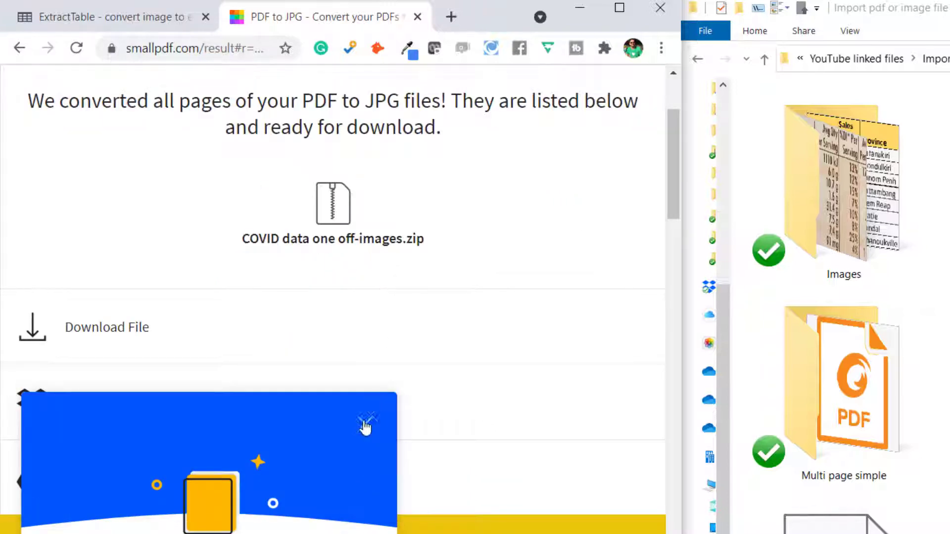
pyautogui.click(365, 426)
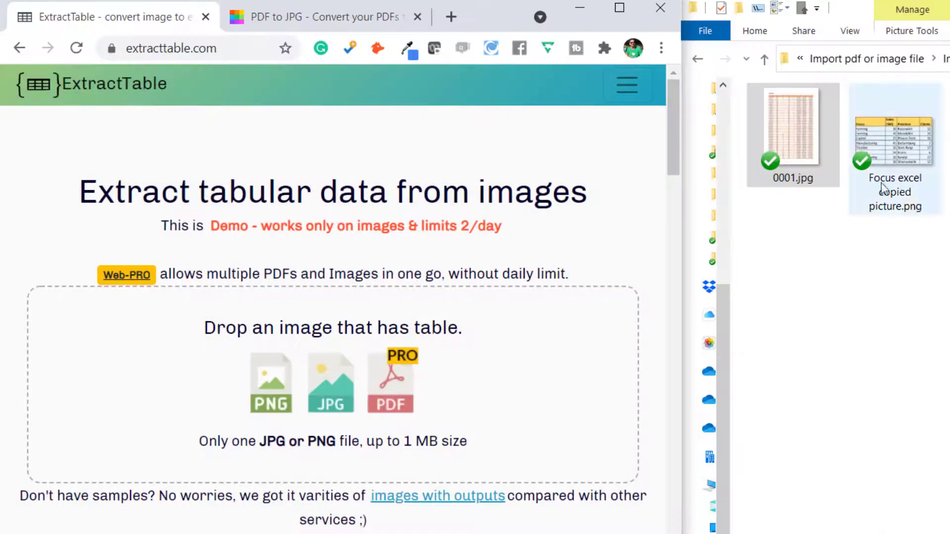
pyautogui.moveTo(815, 155); pyautogui.dragTo(385, 407)
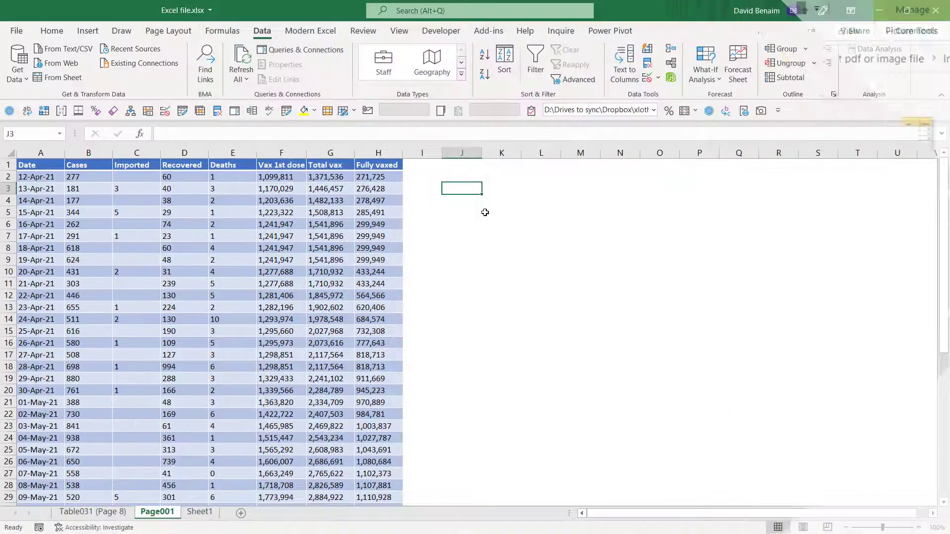
# Import COVID data on multi pages.pdf from the Multi page simple folder into Excel, loading Table001 (Page 1-3)
pyautogui.click(19, 78)
pyautogui.moveTo(99, 101)
pyautogui.click(246, 230)
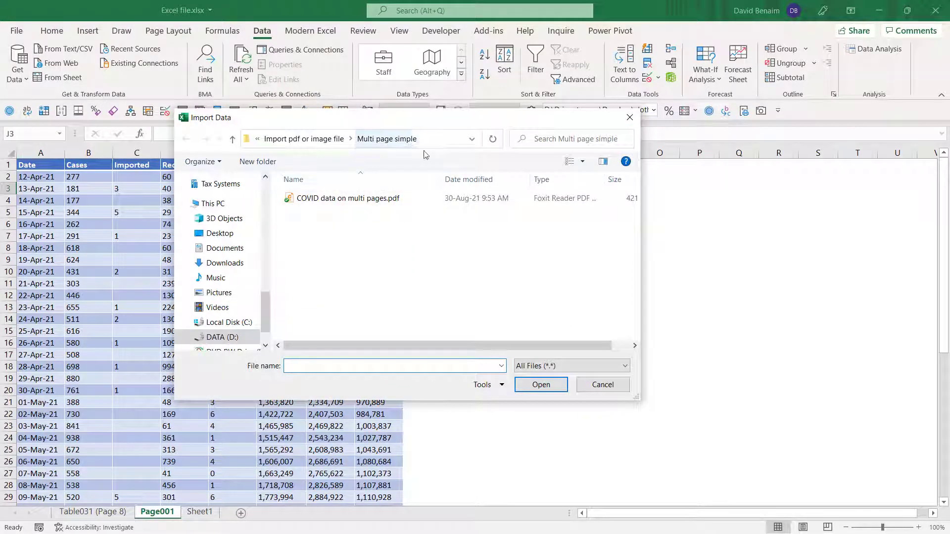
pyautogui.click(395, 199)
pyautogui.click(538, 386)
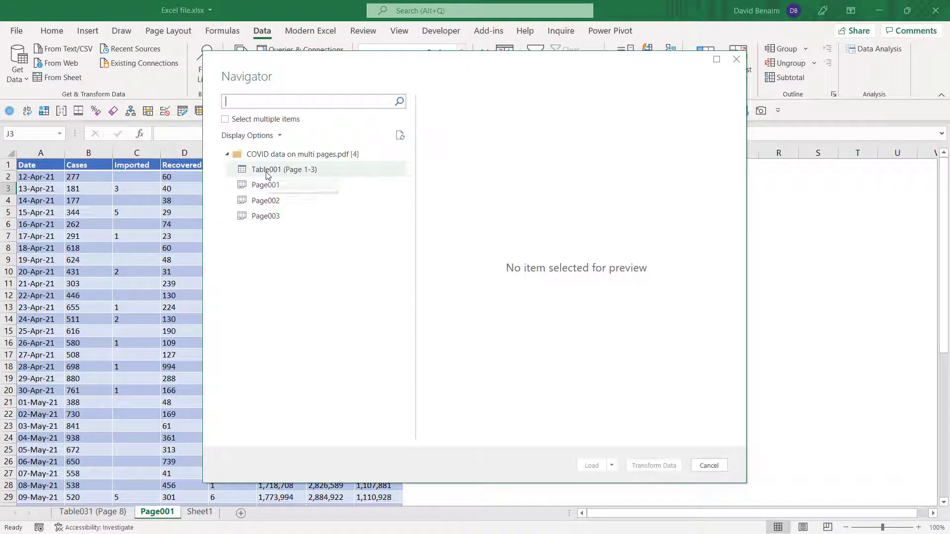
pyautogui.click(263, 175)
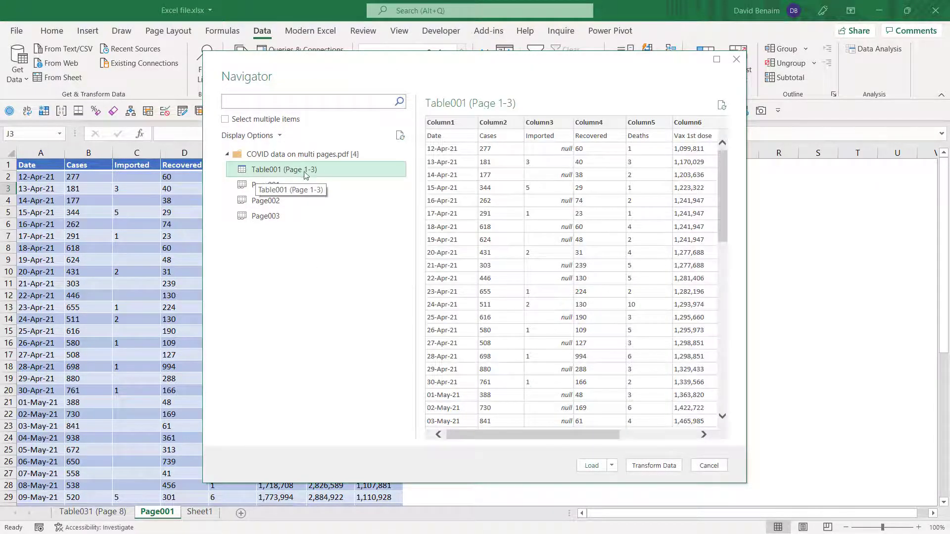
pyautogui.scroll(-10, 545, 221)
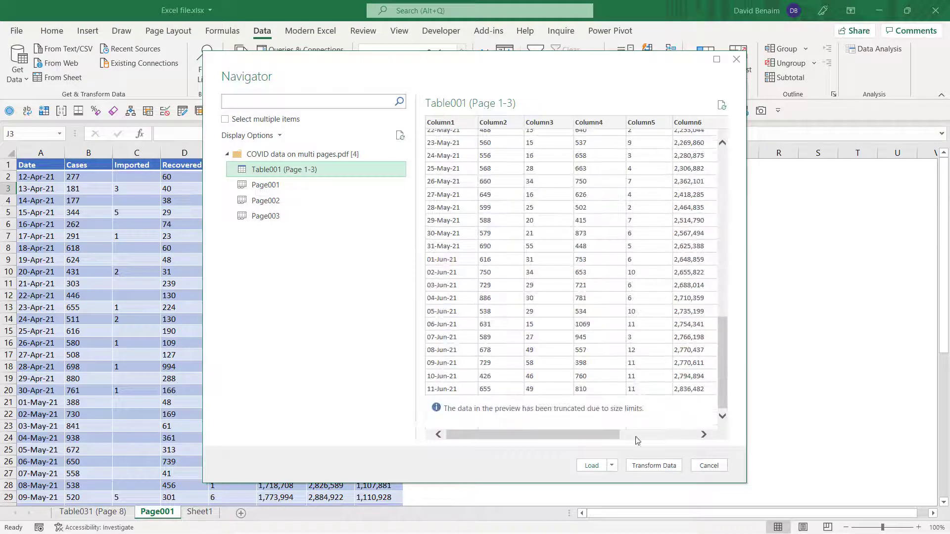
pyautogui.click(592, 466)
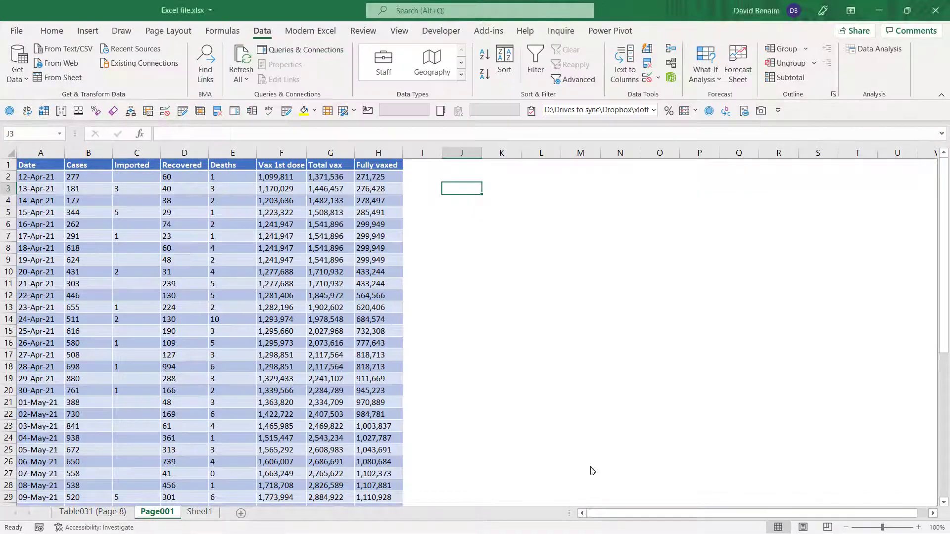
# Review the rows of the imported table and place the workbook side by side with COVID data on multi pages.pdf
pyautogui.moveTo(31, 177); pyautogui.dragTo(372, 181)
pyautogui.scroll(-20, 325, 269)
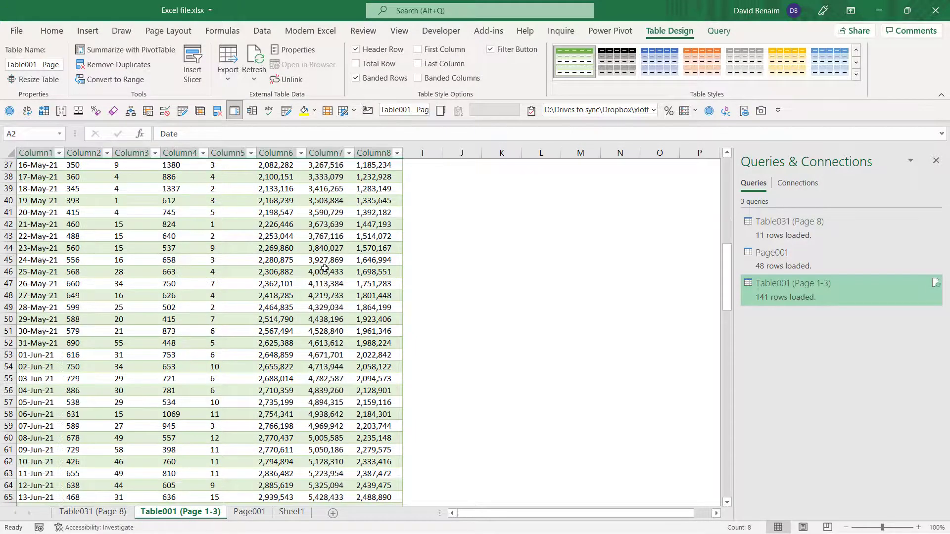
pyautogui.scroll(6, 325, 268)
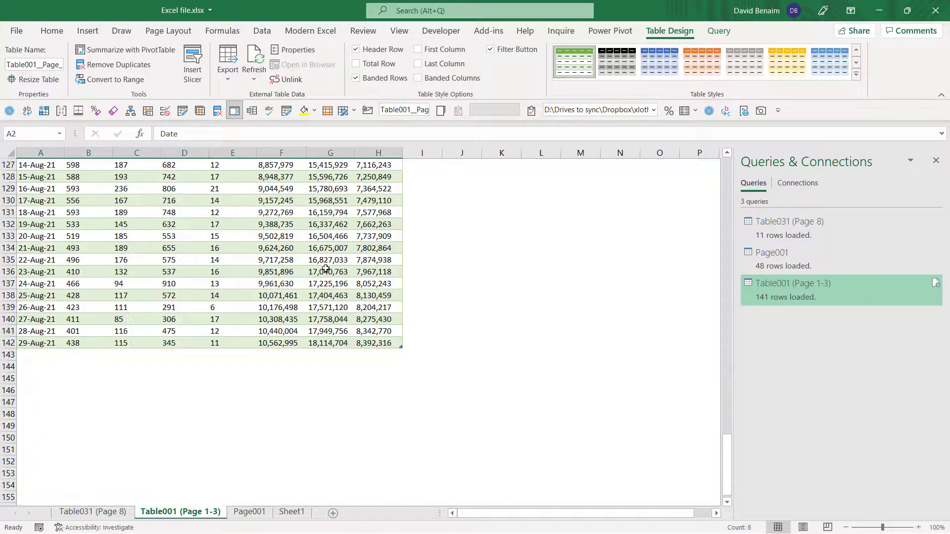
pyautogui.scroll(20, 372, 343)
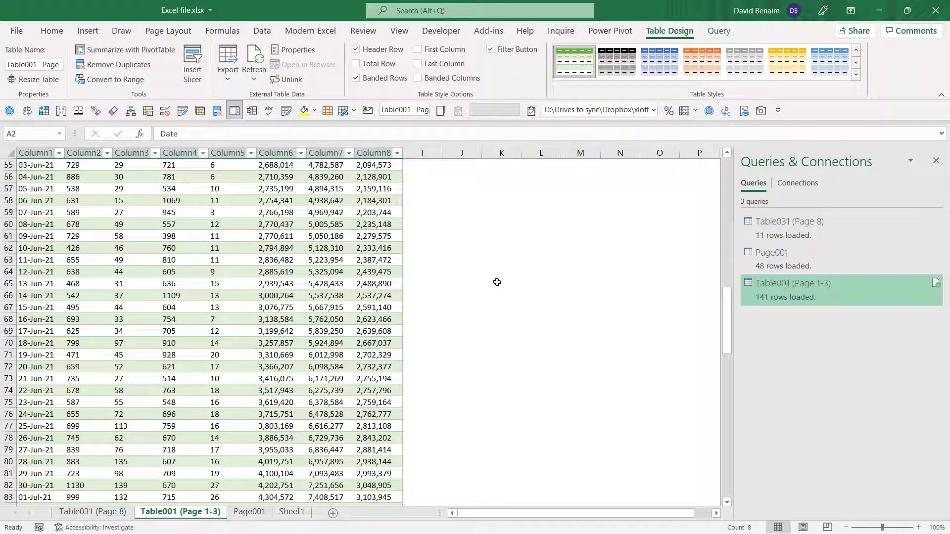
pyautogui.press('super+Left')
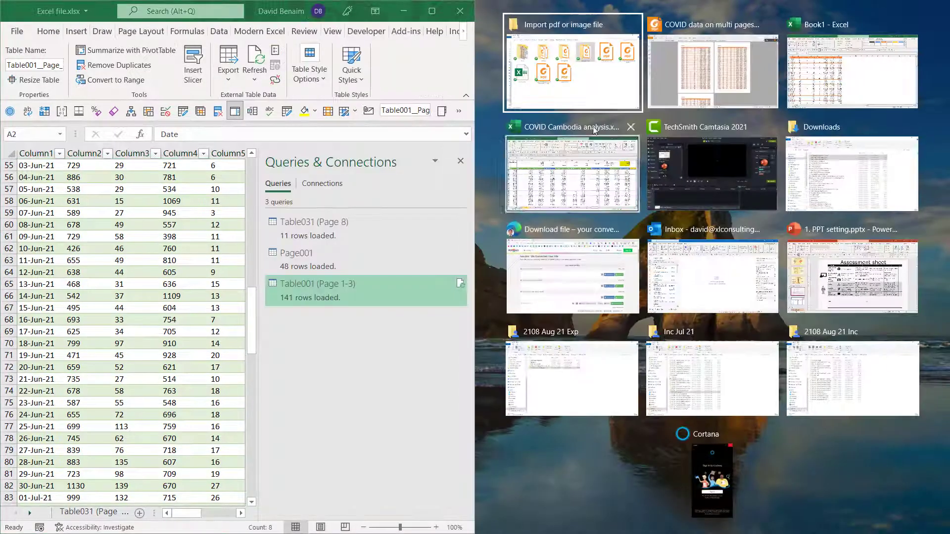
pyautogui.click(695, 59)
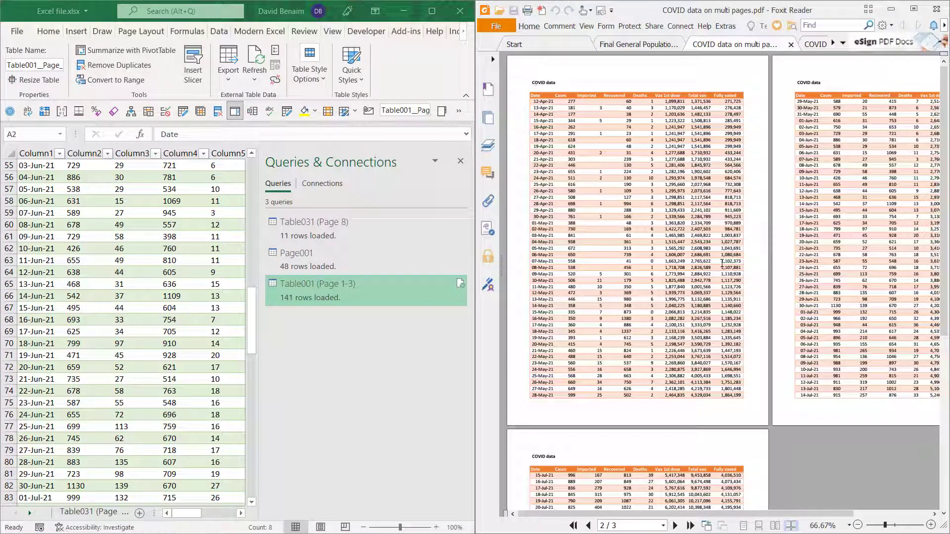
# Close the queries list and copy the table data from A2 onward up to A1, replacing the Column1 to Column8 headings
pyautogui.click(460, 161)
pyautogui.click(208, 319)
pyautogui.scroll(18, 210, 317)
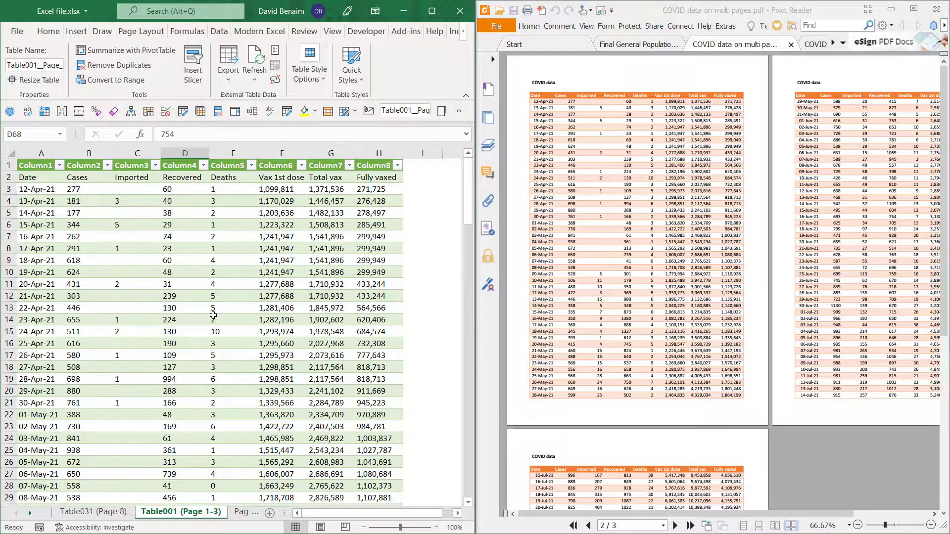
pyautogui.click(36, 183)
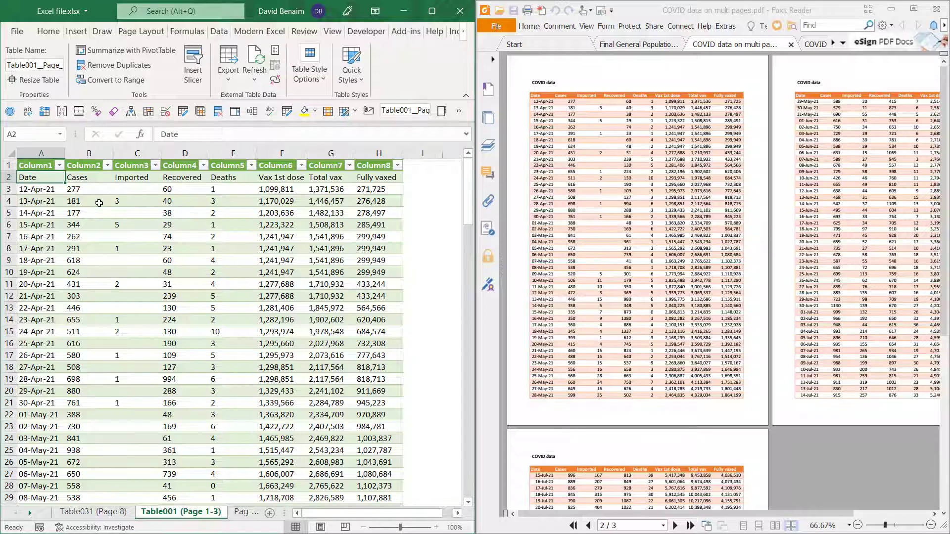
pyautogui.hotkey('ctrl', 'shift', 'End')
pyautogui.hotkey('ctrl', 'a')
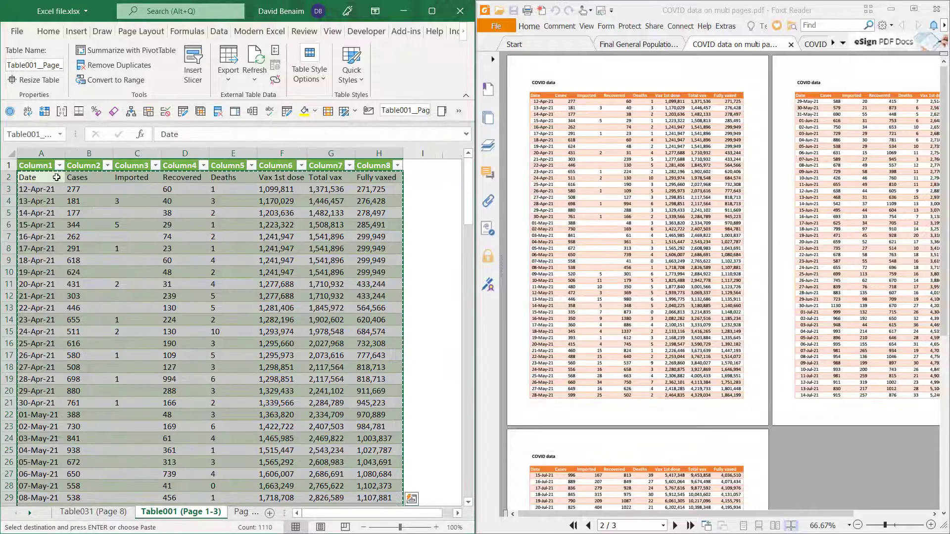
pyautogui.hotkey('ctrl', 'c')
pyautogui.hotkey('ctrl', 'v')
pyautogui.scroll(-20, 304, 357)
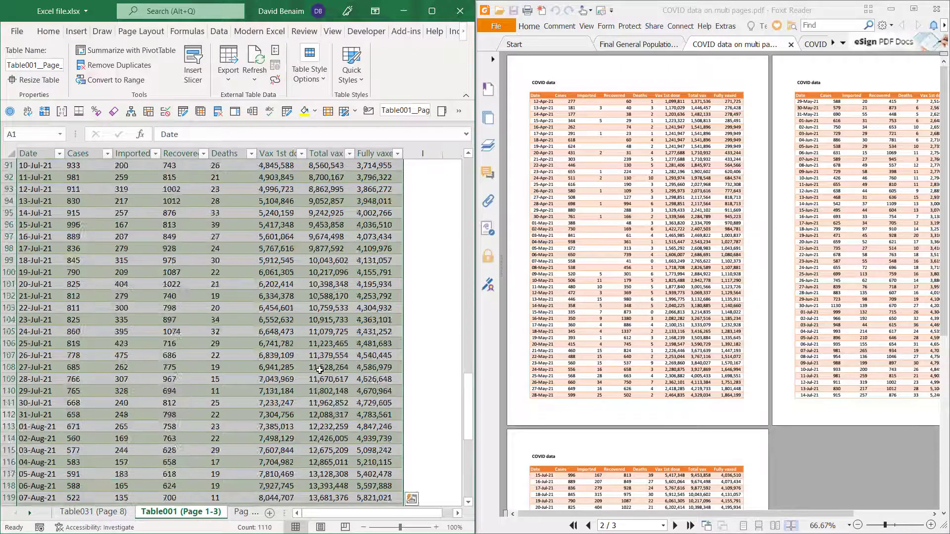
# Shrink the table by one row so that it ends at row 141, leaving out the empty last row
pyautogui.moveTo(390, 397); pyautogui.dragTo(390, 391)
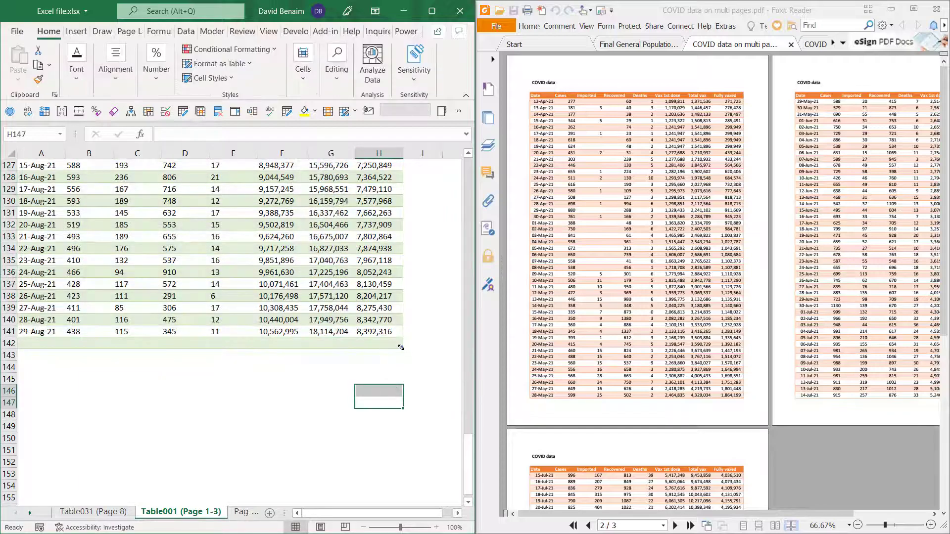
pyautogui.moveTo(401, 347); pyautogui.dragTo(401, 337)
pyautogui.click(331, 308)
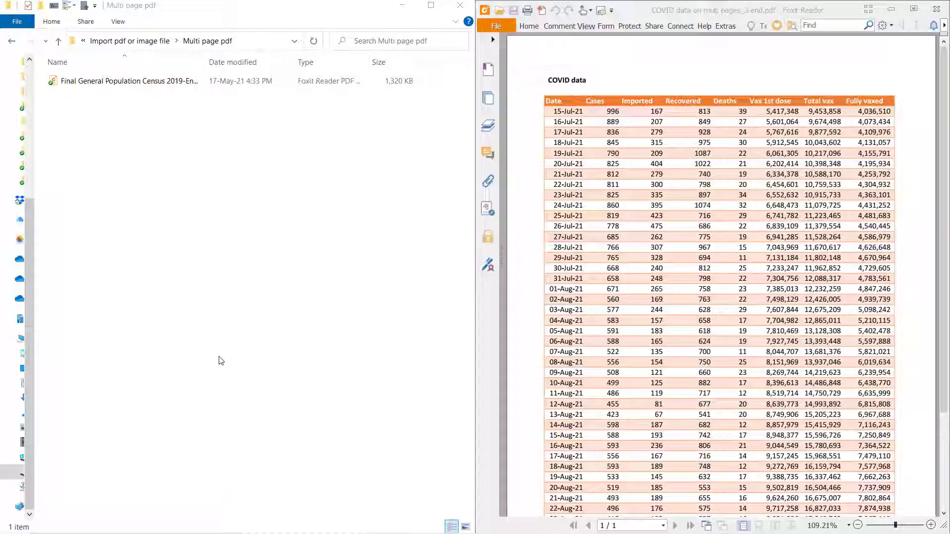
# Open the Final General Population Census 2019 PDF from the Multi page pdf folder and examine its province tables and column headings
pyautogui.doubleClick(150, 85)
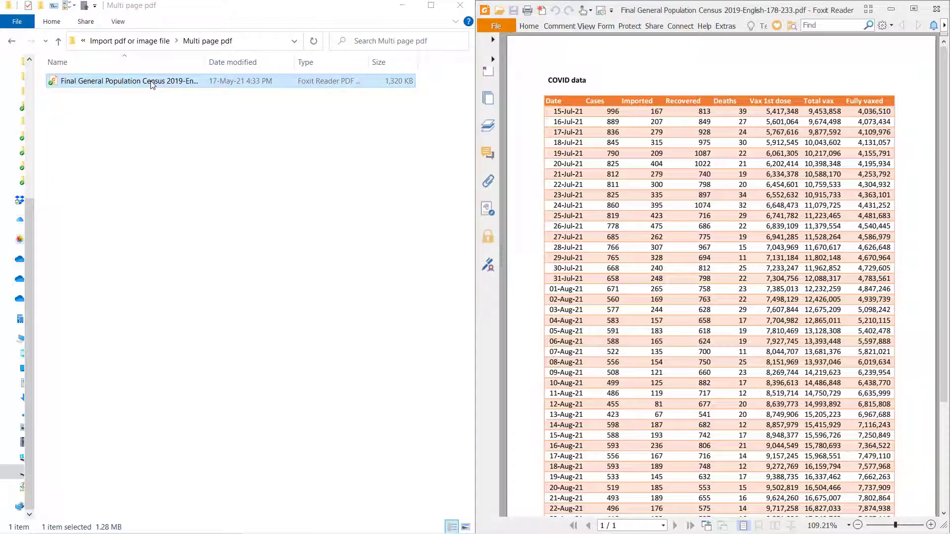
pyautogui.scroll(-5, 777, 241)
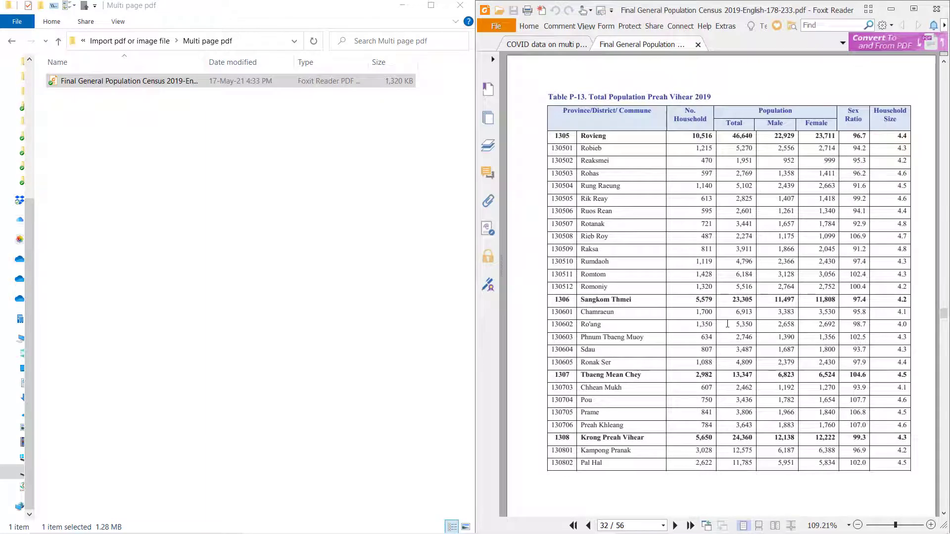
pyautogui.scroll(-12, 727, 324)
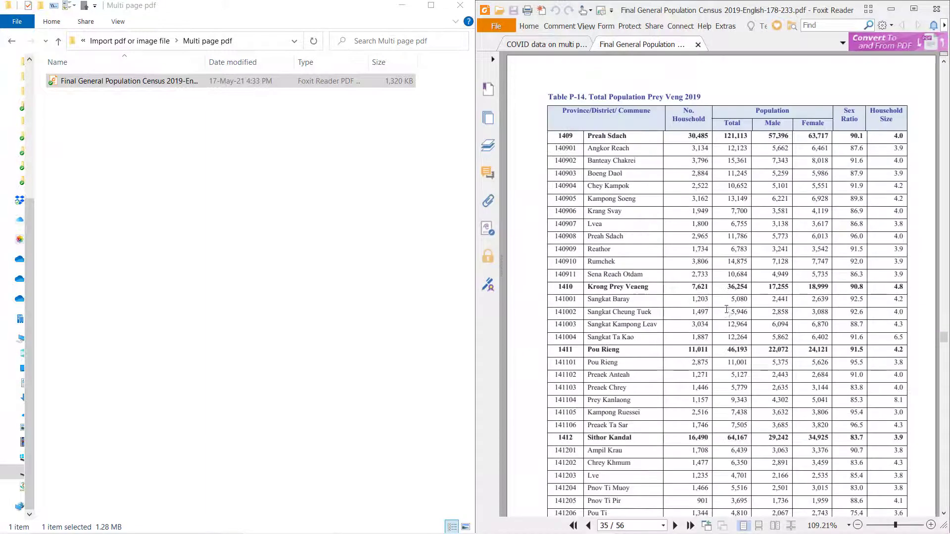
pyautogui.scroll(-3, 727, 309)
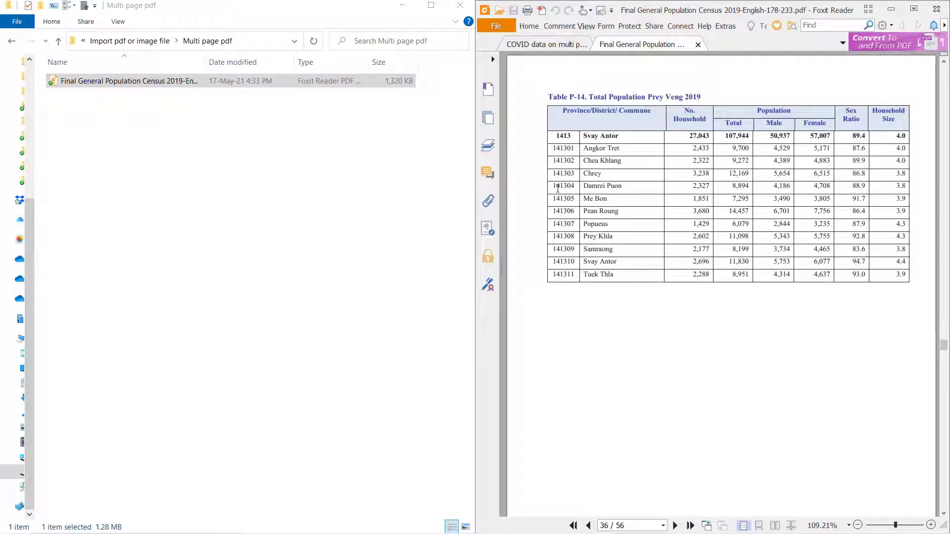
pyautogui.scroll(-12, 849, 341)
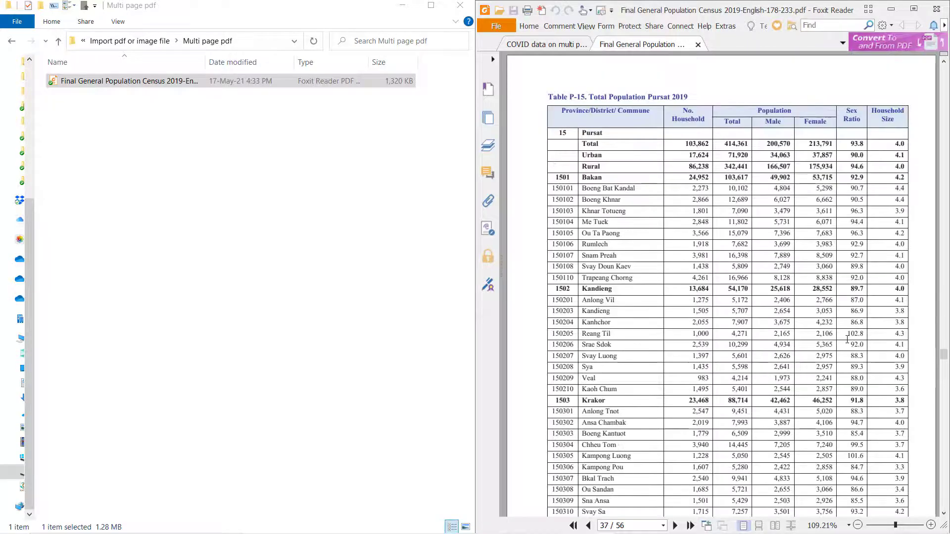
pyautogui.scroll(-12, 845, 334)
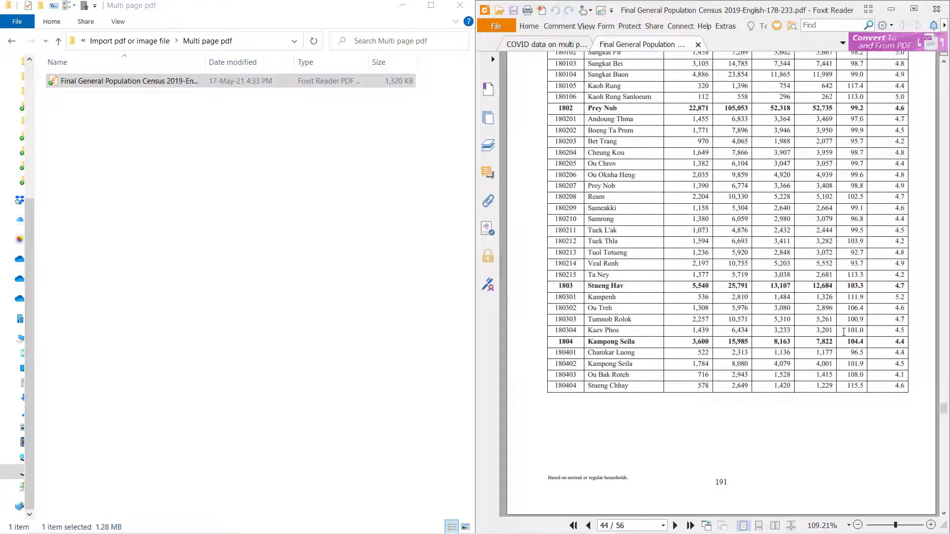
pyautogui.scroll(3, 558, 188)
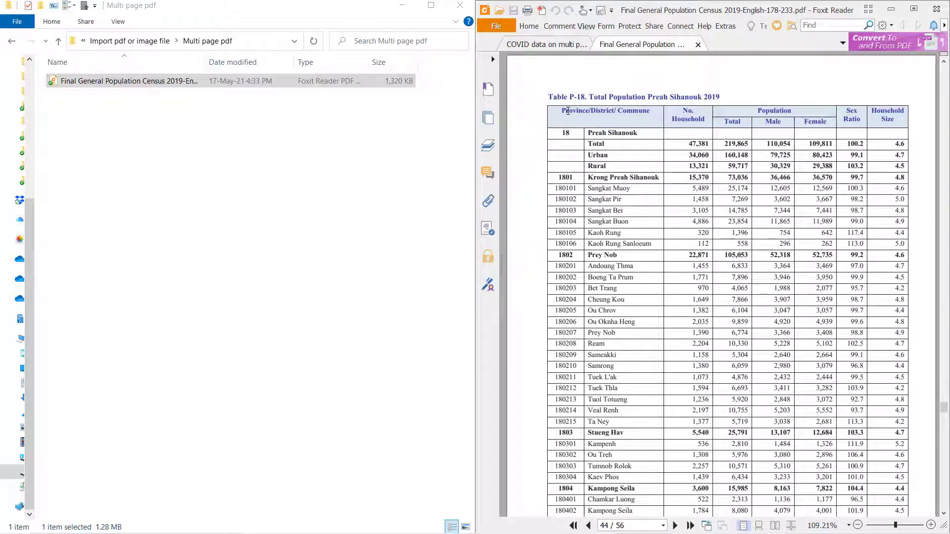
pyautogui.moveTo(568, 110); pyautogui.dragTo(887, 118)
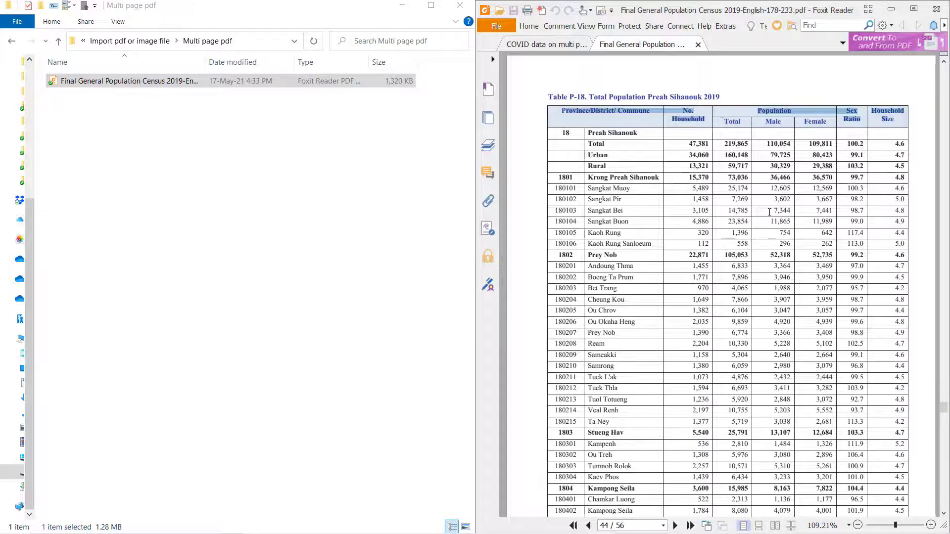
pyautogui.scroll(-9, 782, 198)
pyautogui.scroll(-3, 769, 212)
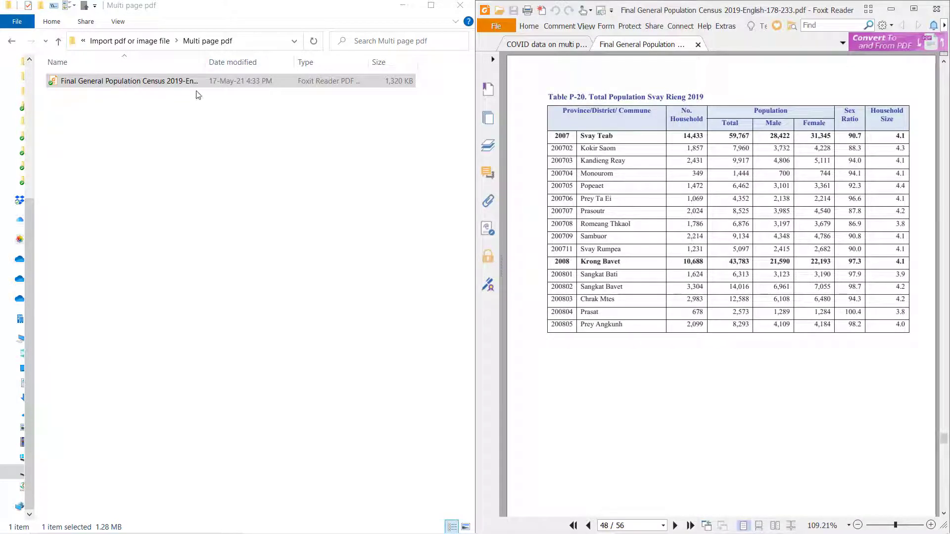
# Open the Multi files folder and view COVID data on multi pages_1-1.pdf and COVID data on multi pages_2-2.pdf
pyautogui.click(139, 41)
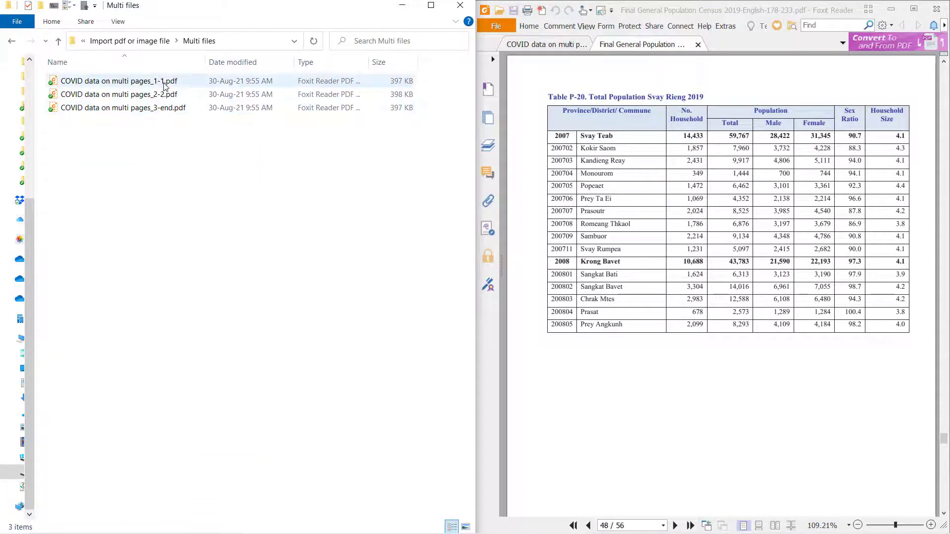
pyautogui.doubleClick(165, 82)
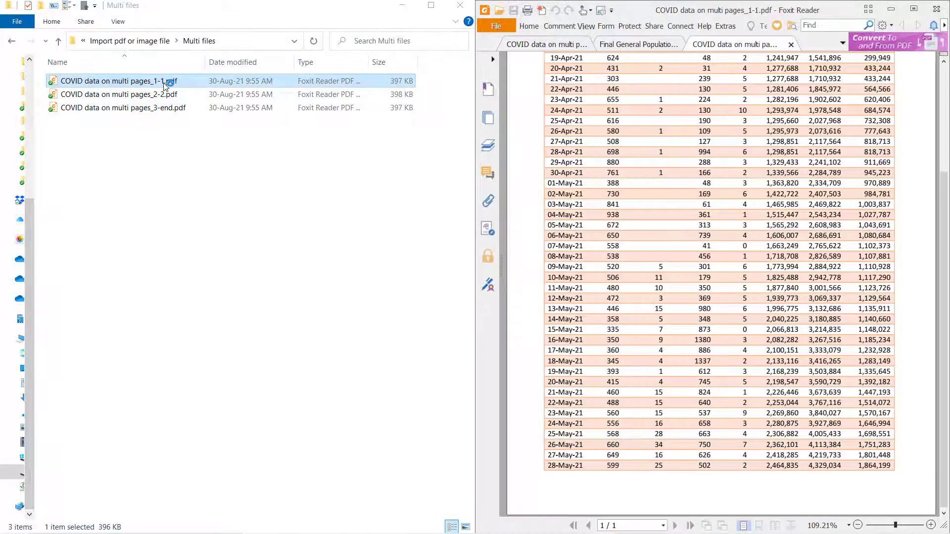
pyautogui.scroll(-3, 698, 231)
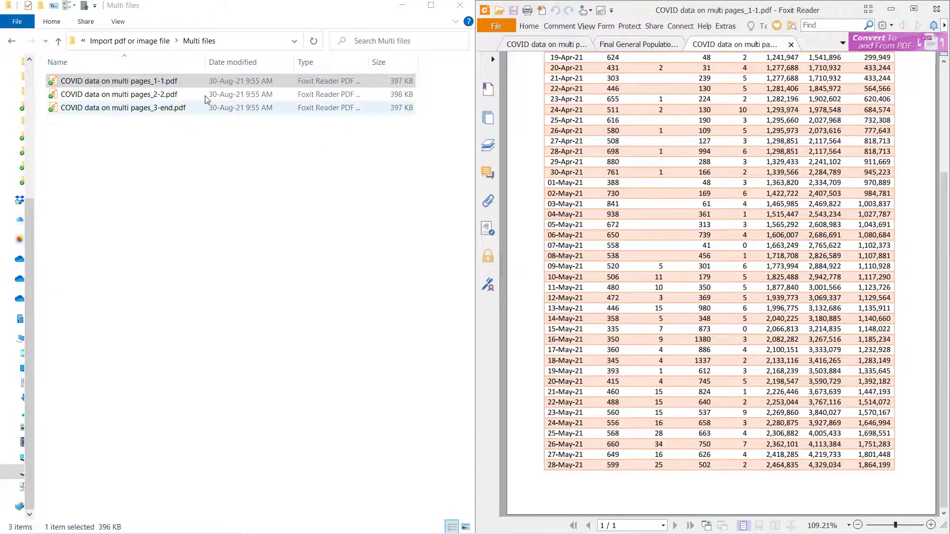
pyautogui.doubleClick(119, 94)
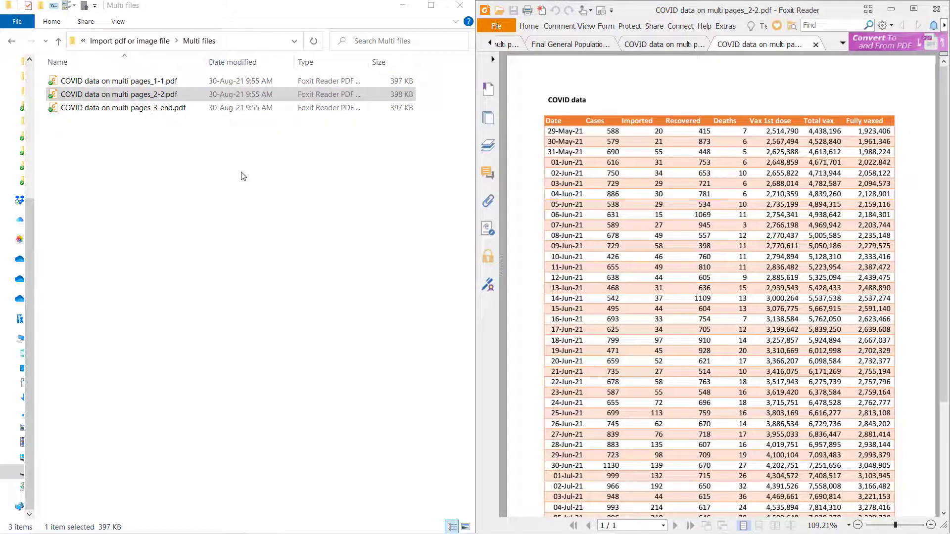
# Copy the path of the Multi files folder
pyautogui.click(234, 40)
pyautogui.rightClick(234, 38)
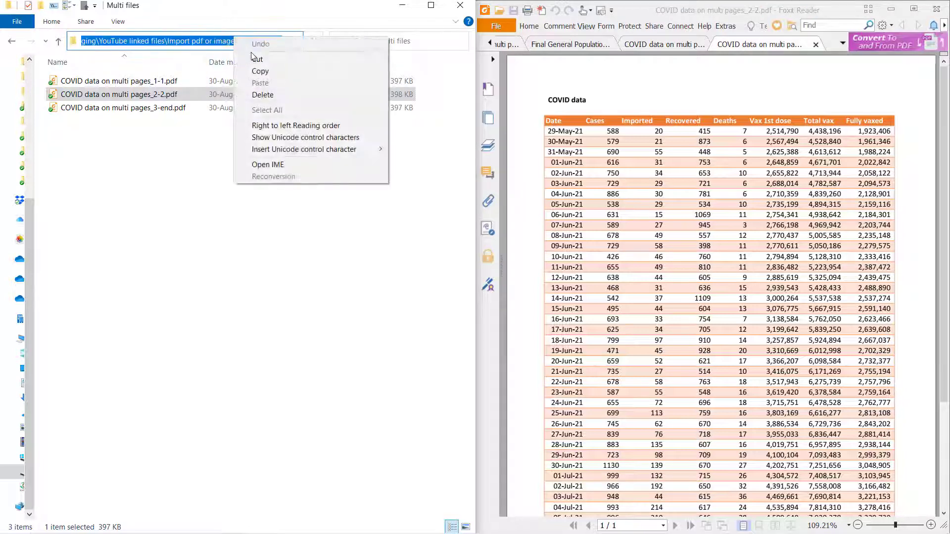
pyautogui.click(271, 73)
pyautogui.click(431, 269)
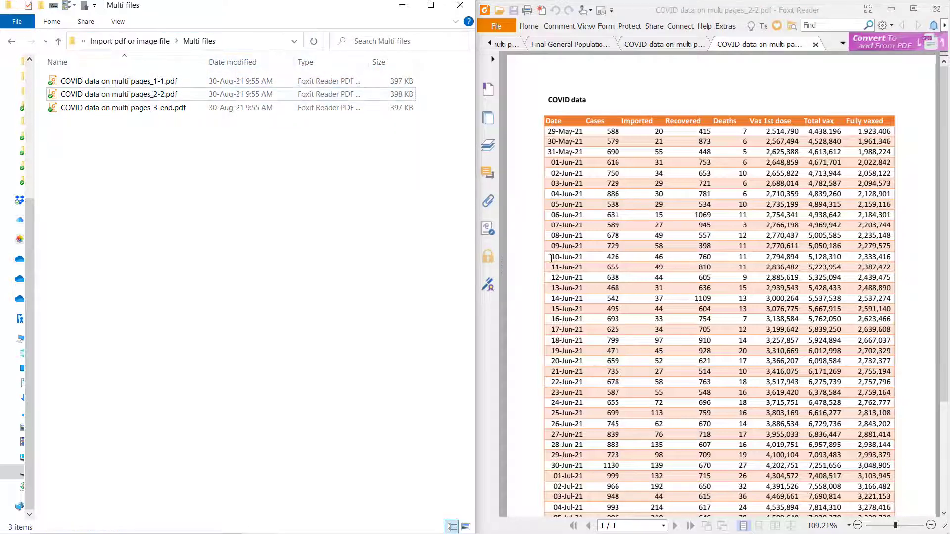
# Switch to Excel file.xlsx in Excel, maximize it, and start a data import from the Multi files folder
pyautogui.hotkey('alt', 'Tab')
pyautogui.hotkey('alt', 'Tab')
pyautogui.hotkey('alt', 'Tab')
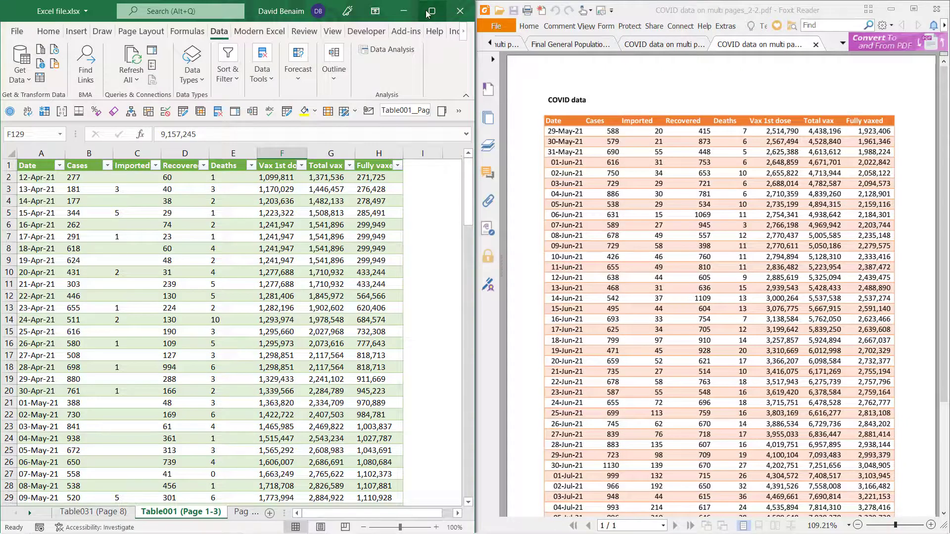
pyautogui.click(428, 11)
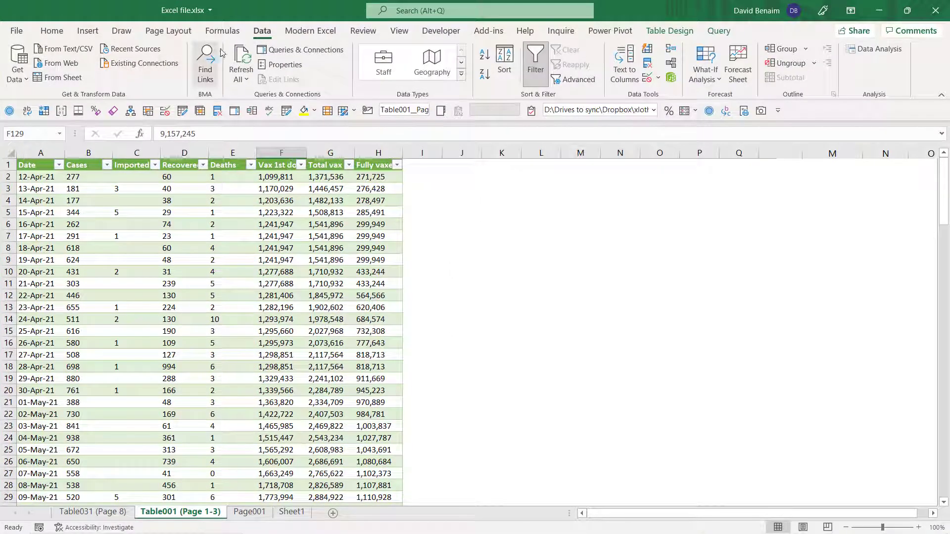
pyautogui.click(16, 71)
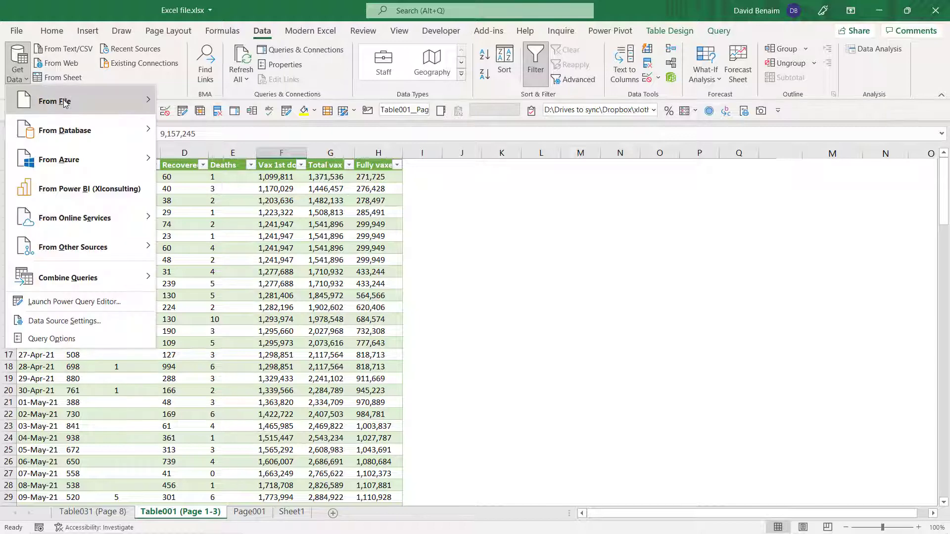
pyautogui.moveTo(69, 101)
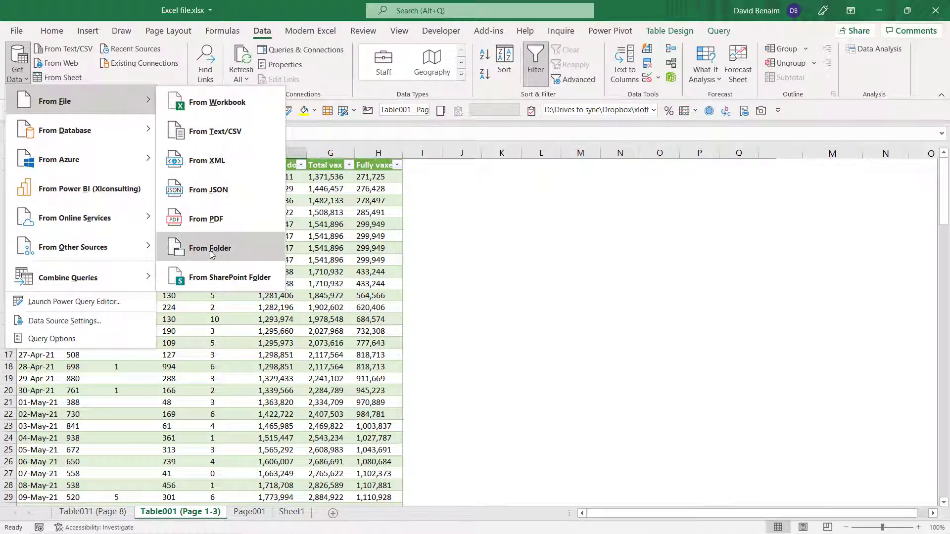
pyautogui.click(245, 244)
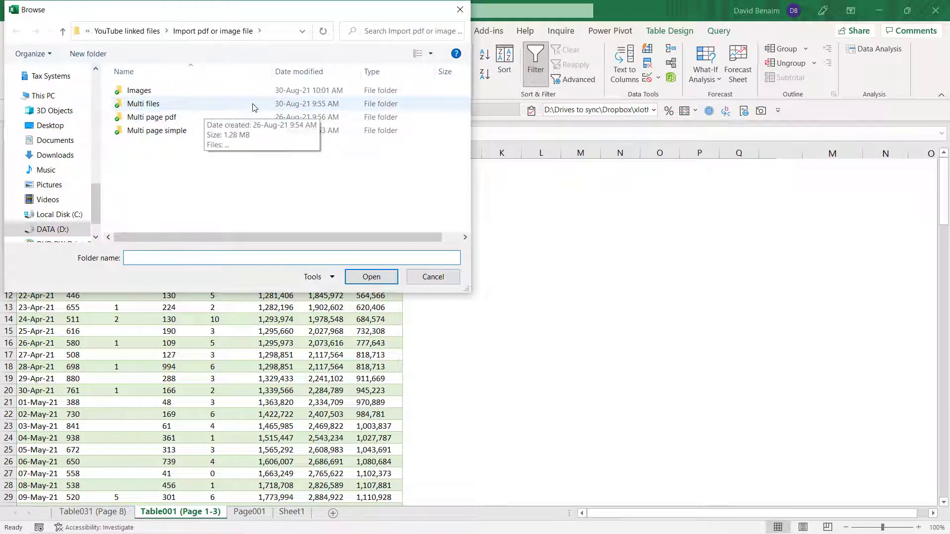
pyautogui.doubleClick(143, 103)
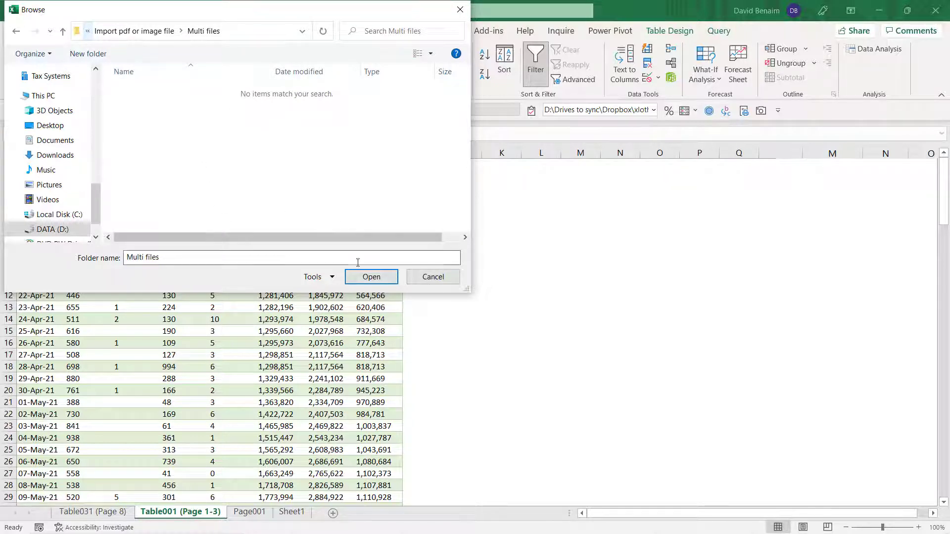
pyautogui.click(365, 277)
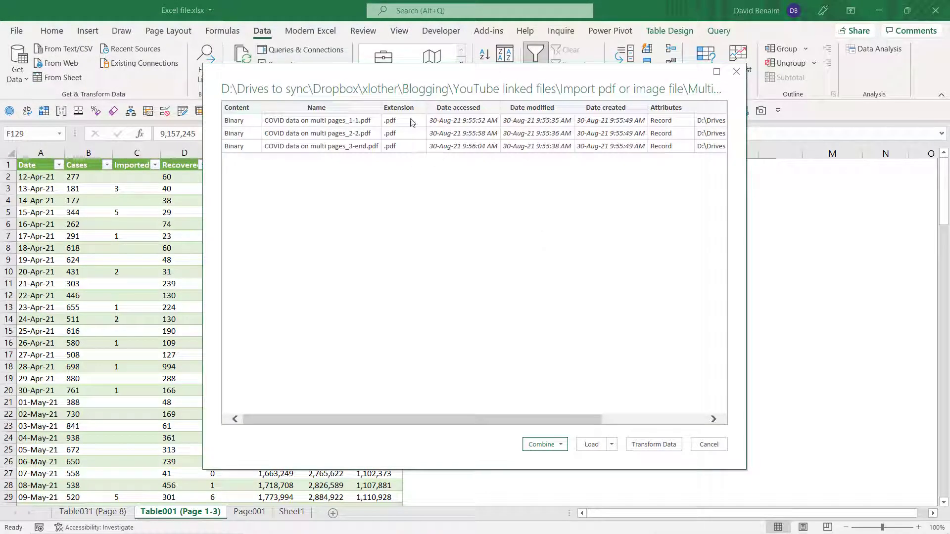
# Combine and load the folder's PDFs using the Page001 object, and close the queries list
pyautogui.click(560, 442)
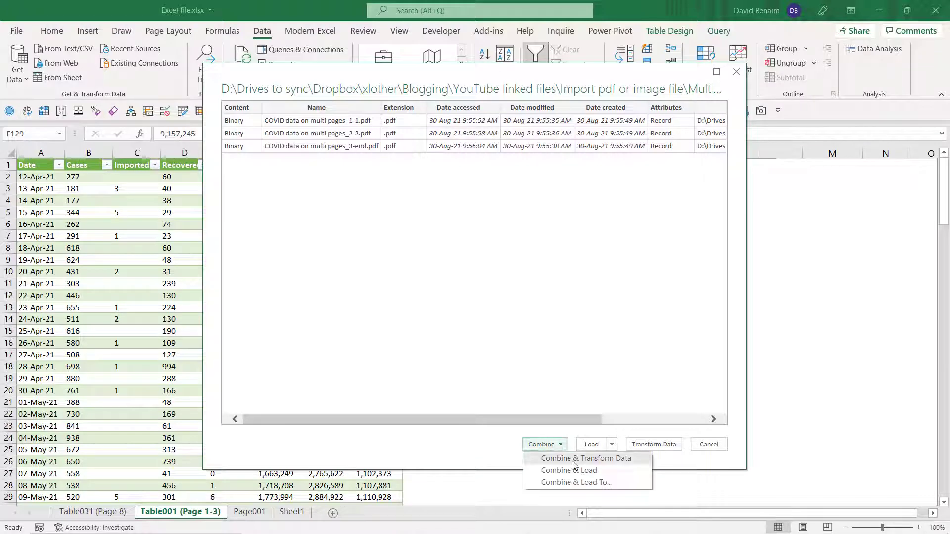
pyautogui.click(611, 475)
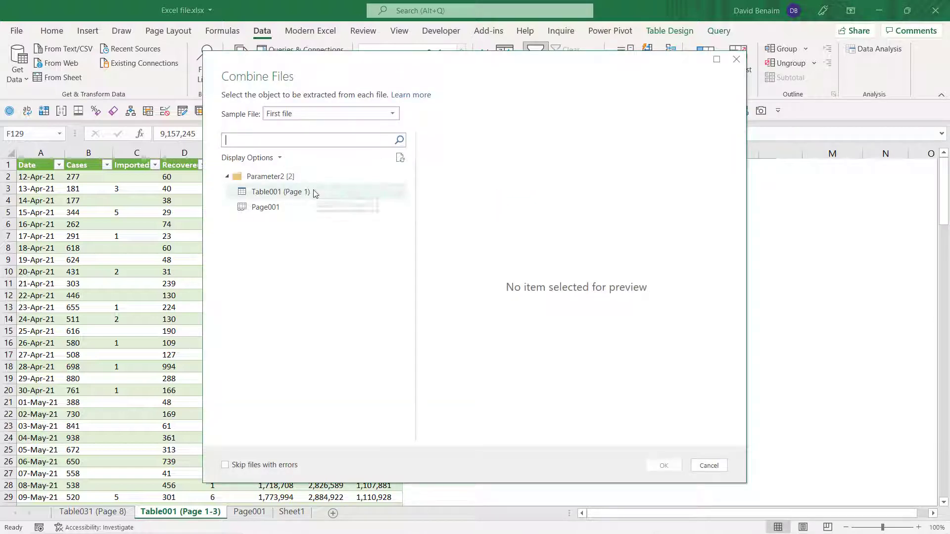
pyautogui.click(294, 212)
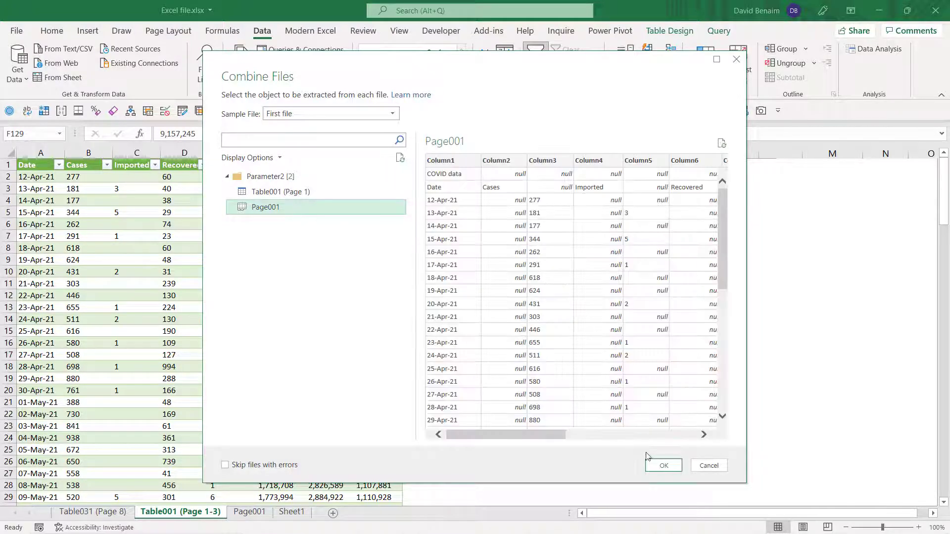
pyautogui.click(657, 466)
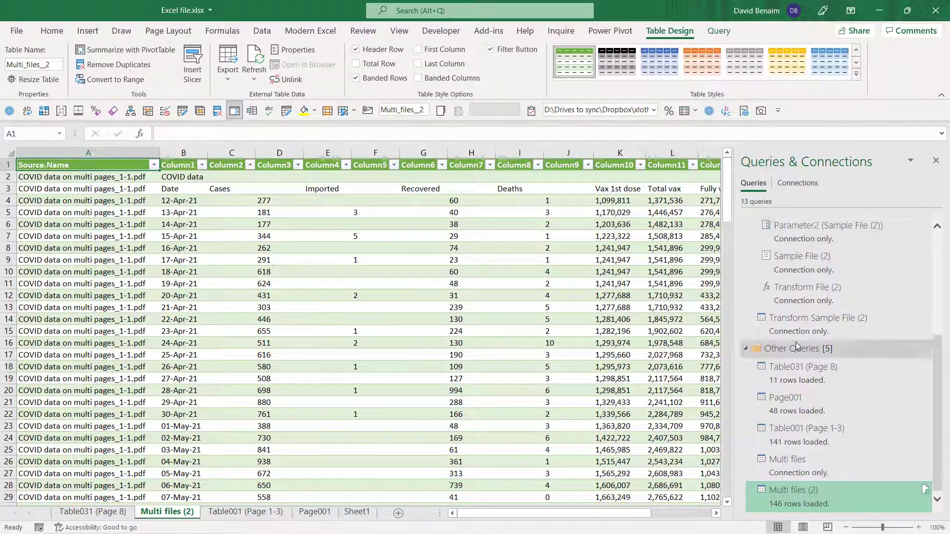
pyautogui.click(936, 161)
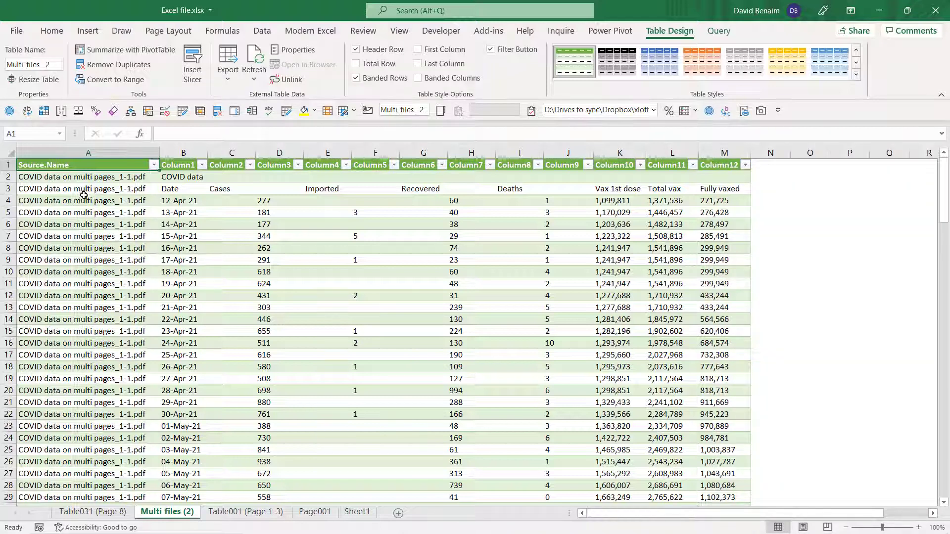
# Examine the combined table for the title and heading rows repeated per source file and for column alignment between files
pyautogui.moveTo(107, 182); pyautogui.dragTo(731, 189)
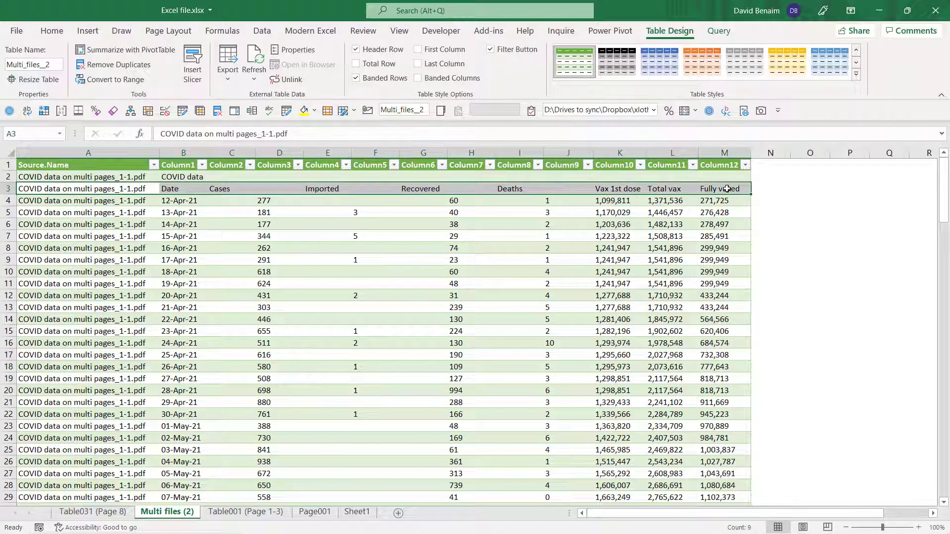
pyautogui.scroll(-6, 234, 295)
pyautogui.scroll(-12, 234, 295)
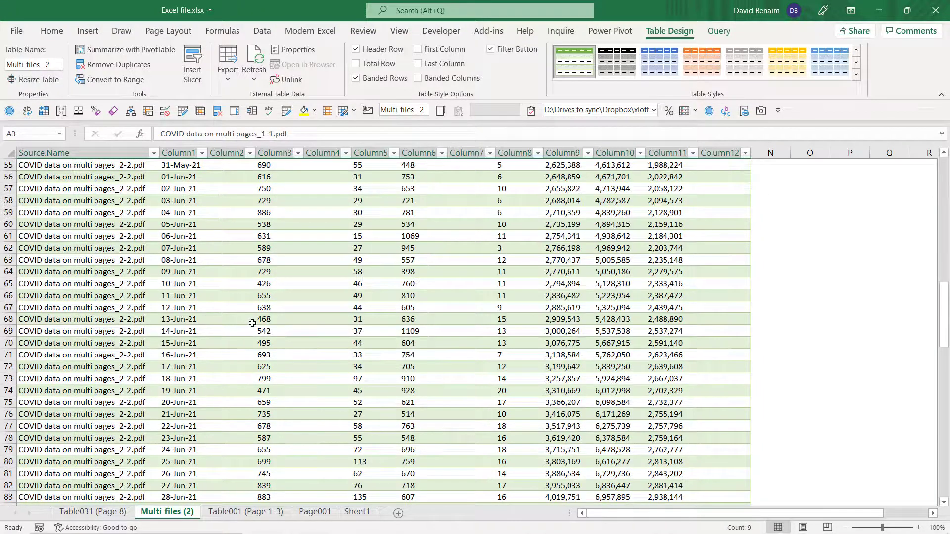
pyautogui.scroll(6, 252, 323)
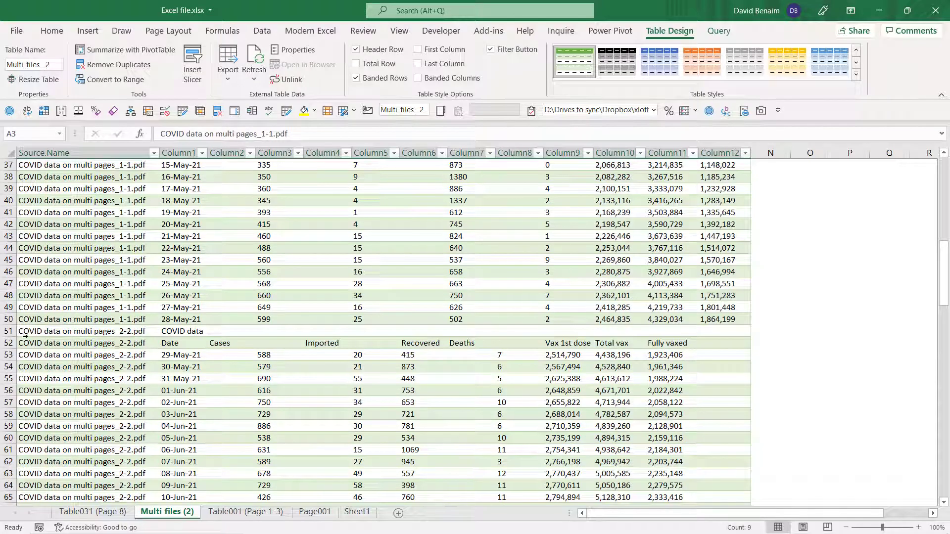
pyautogui.moveTo(24, 336); pyautogui.dragTo(190, 342)
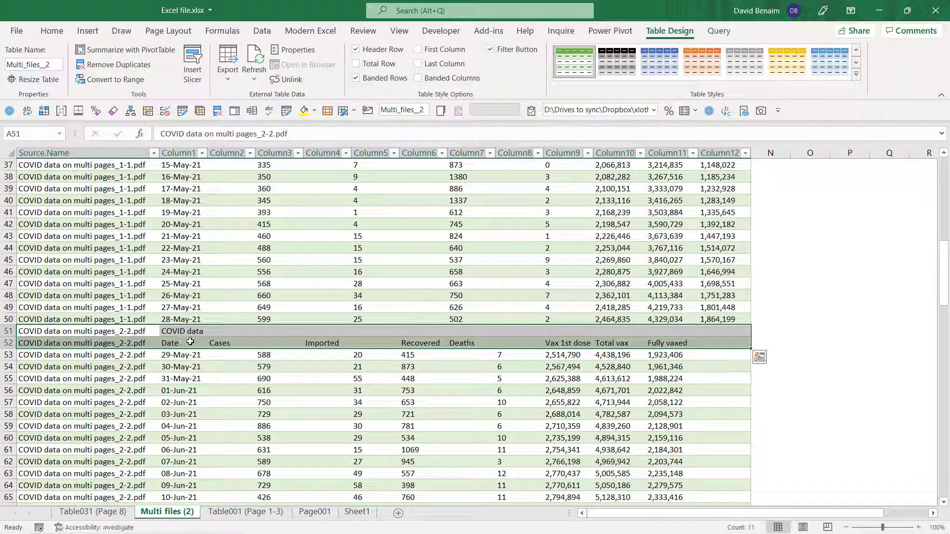
pyautogui.scroll(-18, 307, 382)
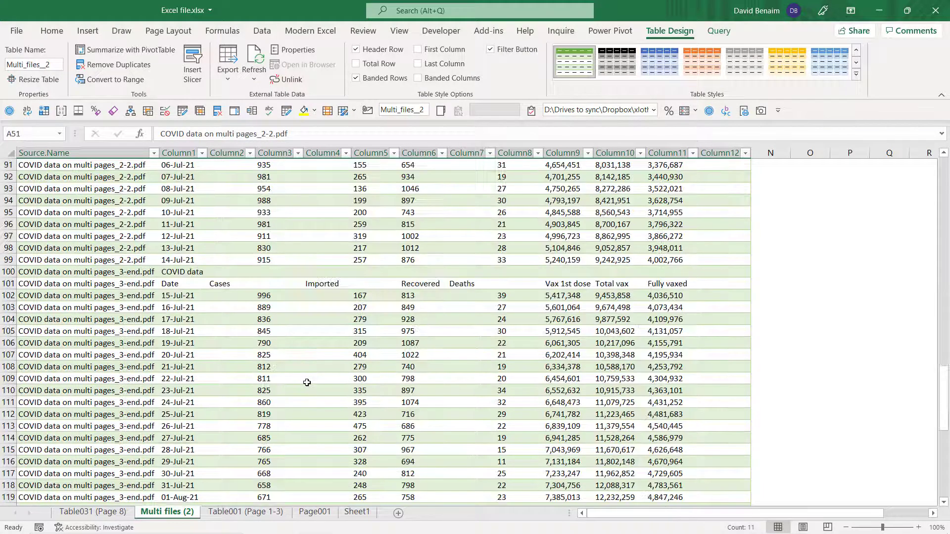
pyautogui.scroll(-6, 307, 382)
pyautogui.scroll(6, 302, 379)
pyautogui.scroll(18, 615, 318)
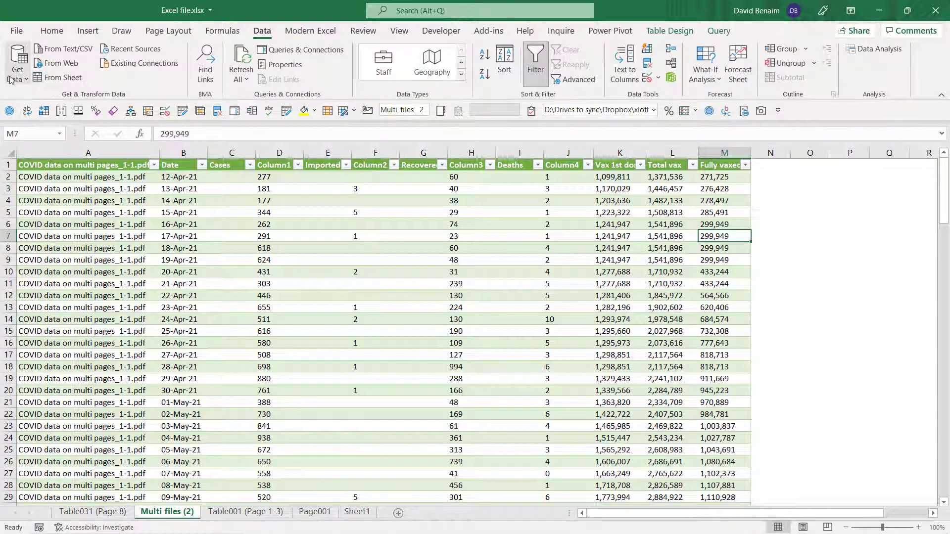
# Try to combine the Multi page pdf folder's file, look through the tables offered for extraction, and cancel the import
pyautogui.click(18, 64)
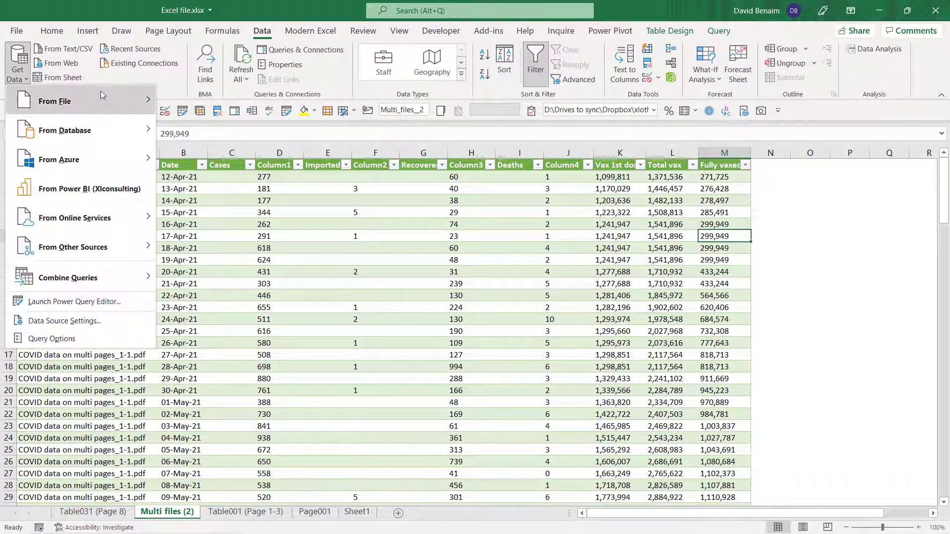
pyautogui.moveTo(102, 95)
pyautogui.click(247, 248)
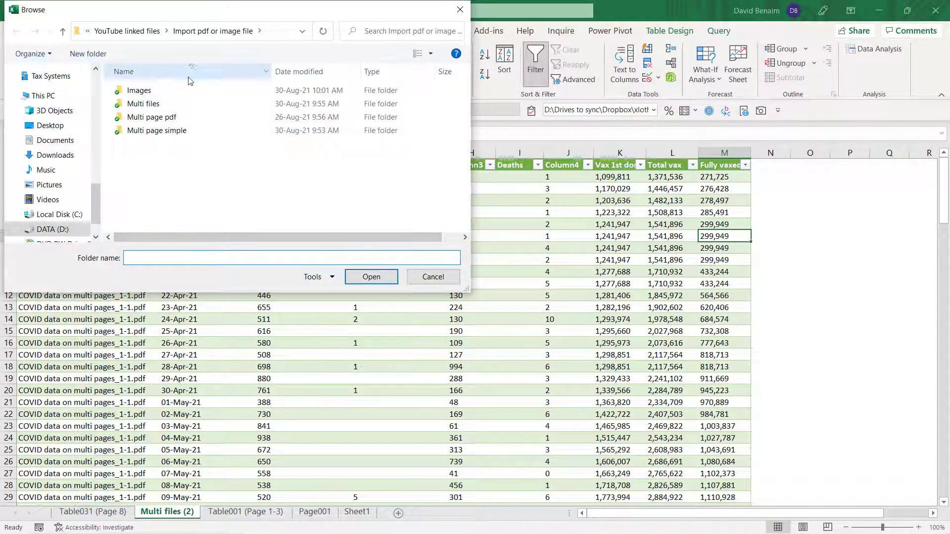
pyautogui.doubleClick(192, 119)
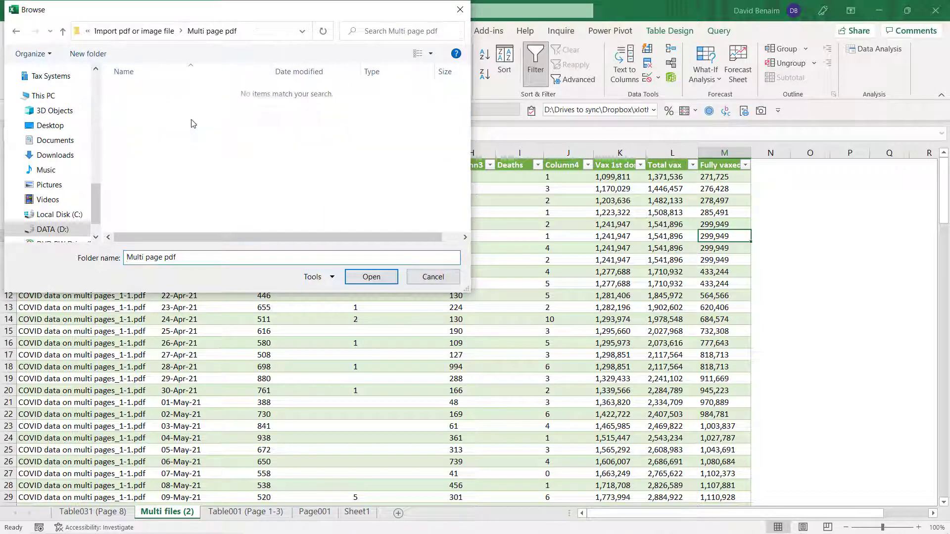
pyautogui.click(371, 277)
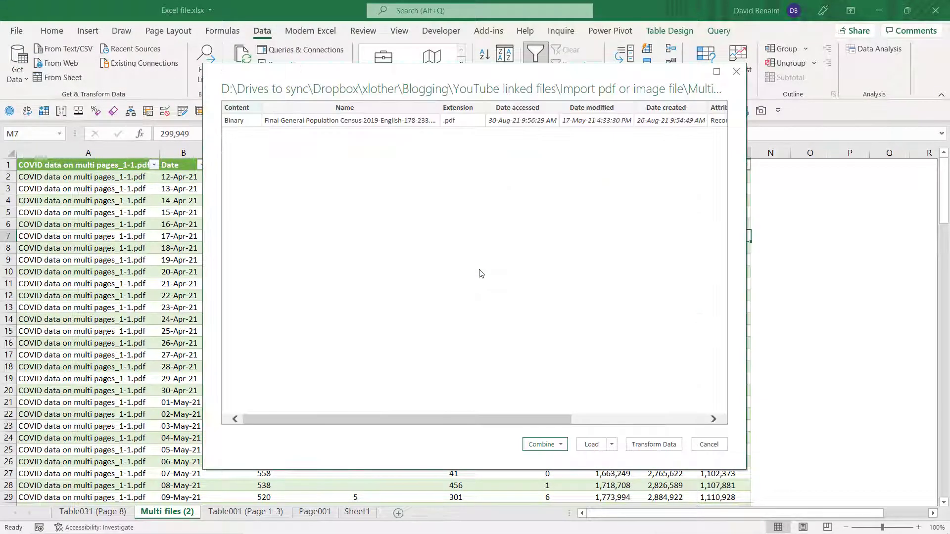
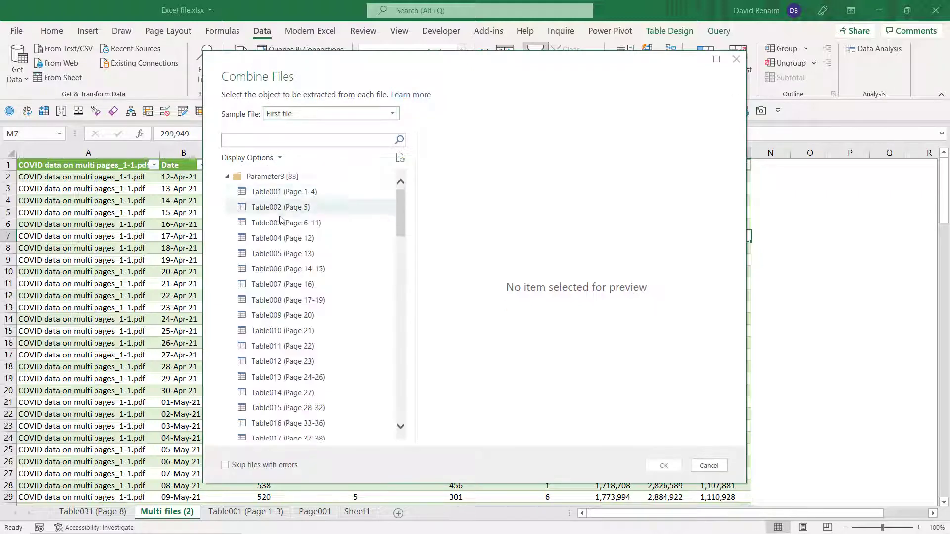
pyautogui.scroll(-10, 346, 376)
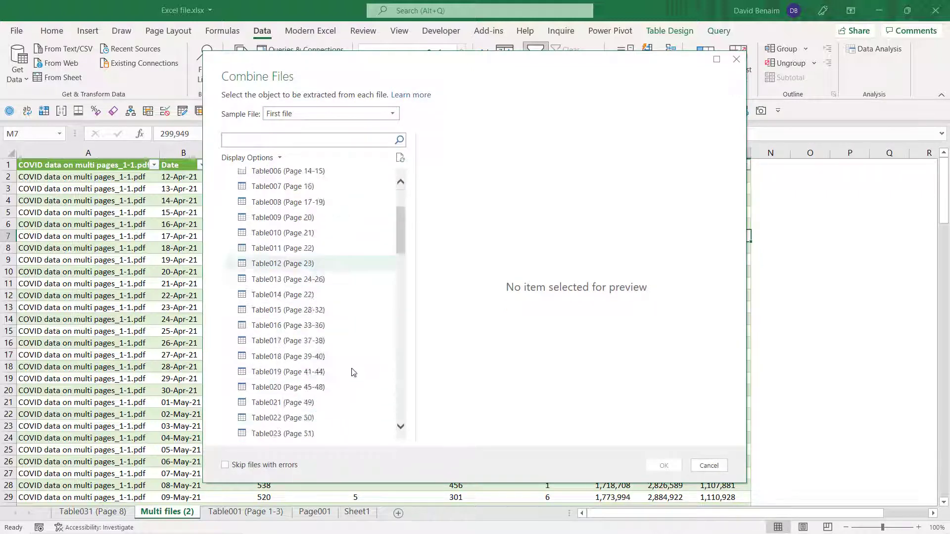
pyautogui.scroll(8, 343, 364)
pyautogui.scroll(3, 341, 356)
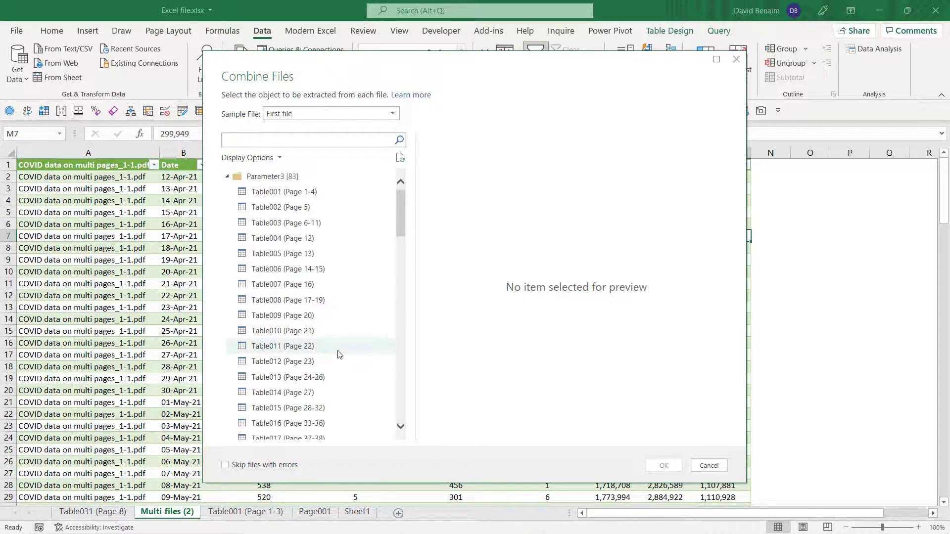
pyautogui.click(709, 466)
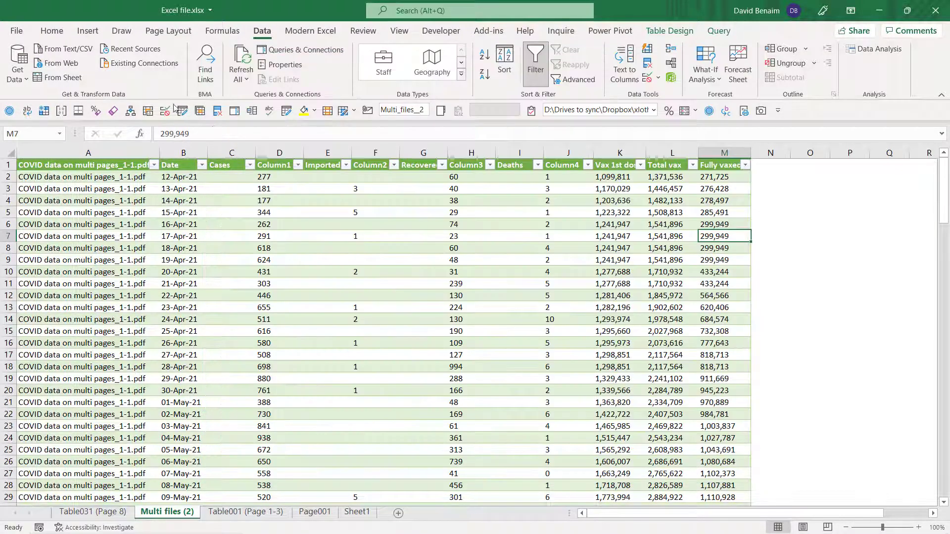
# Import the Multi page pdf folder again, opening its file list in Power Query Editor with Transform Data
pyautogui.click(18, 63)
pyautogui.moveTo(91, 103)
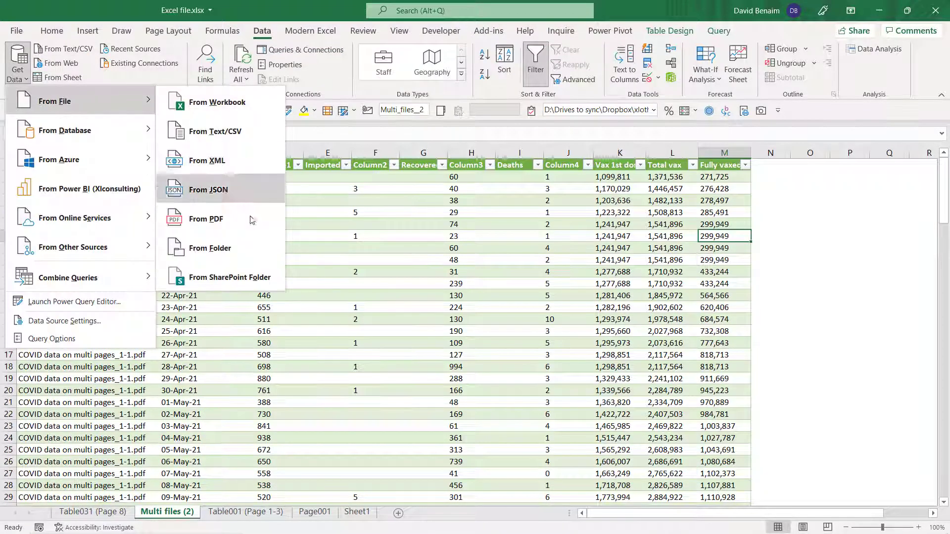
pyautogui.click(233, 247)
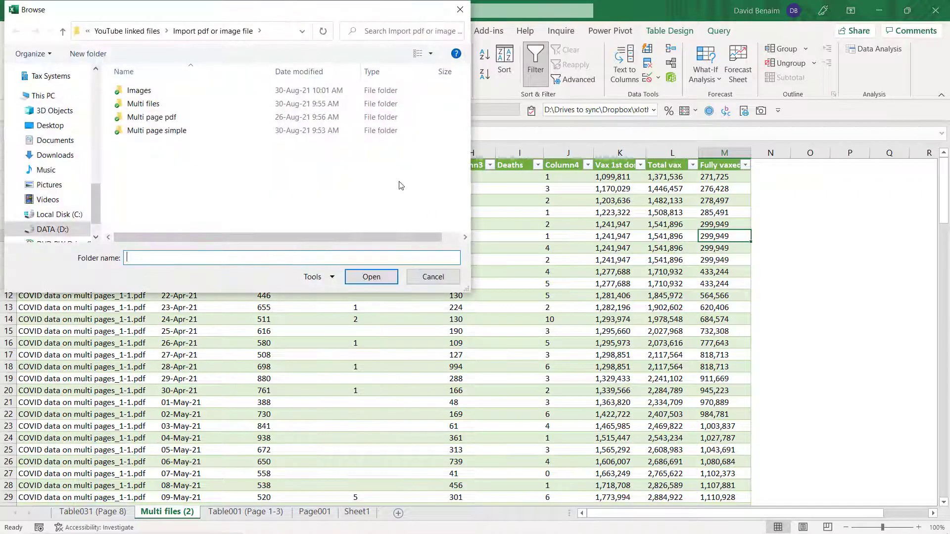
pyautogui.click(183, 118)
pyautogui.click(371, 277)
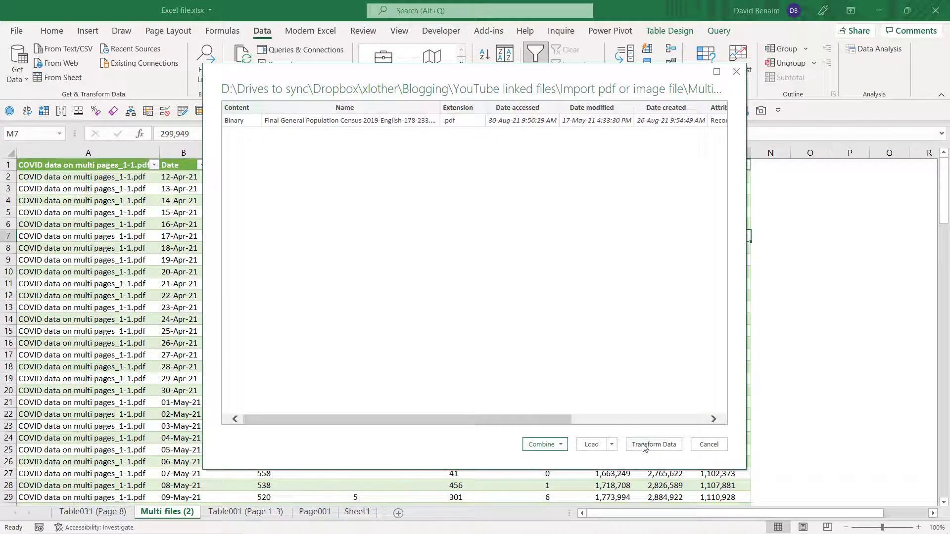
pyautogui.click(644, 445)
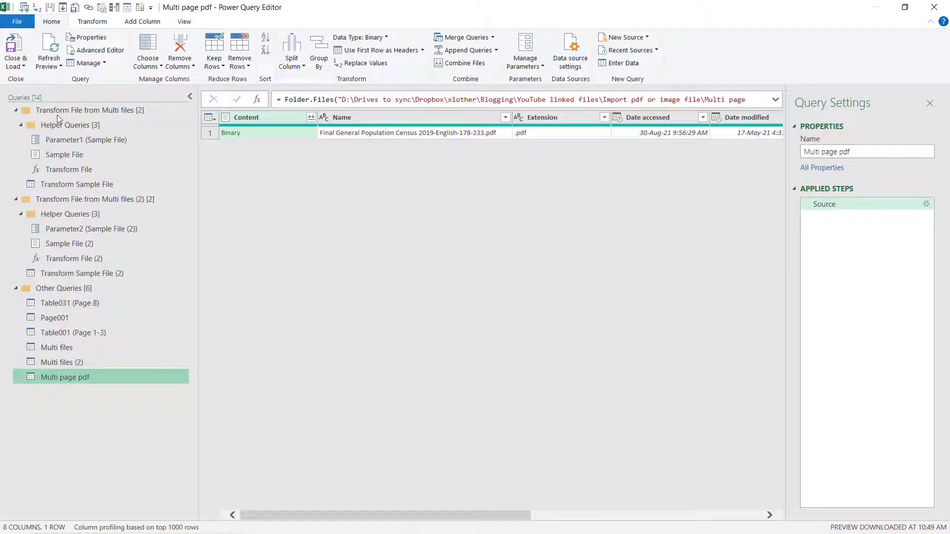
pyautogui.click(88, 22)
pyautogui.click(139, 22)
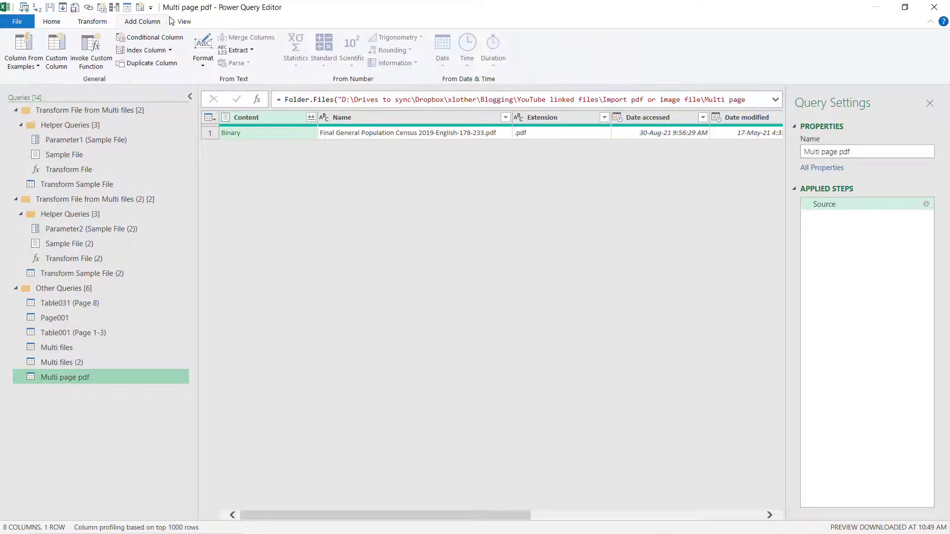
pyautogui.click(183, 21)
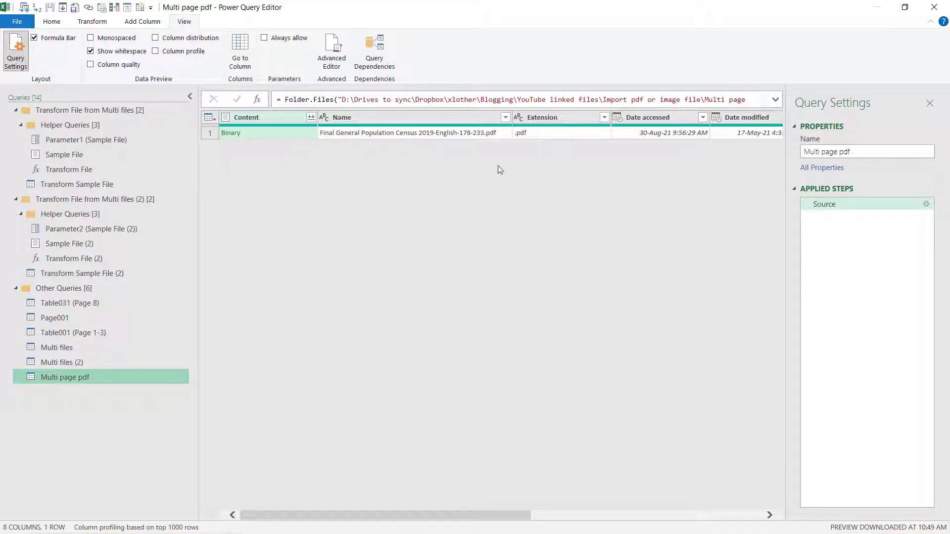
# Select the Extension column in the Multi page pdf query
pyautogui.click(543, 118)
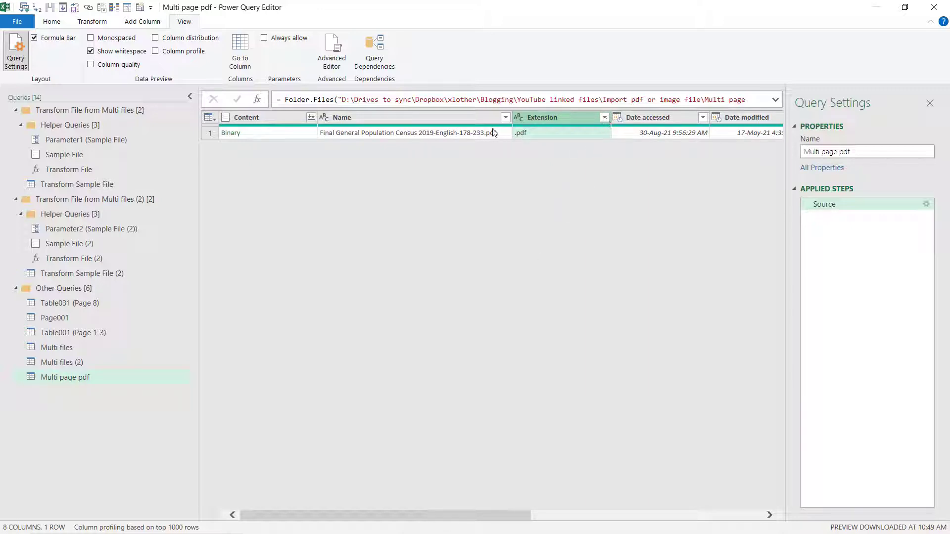
pyautogui.click(505, 118)
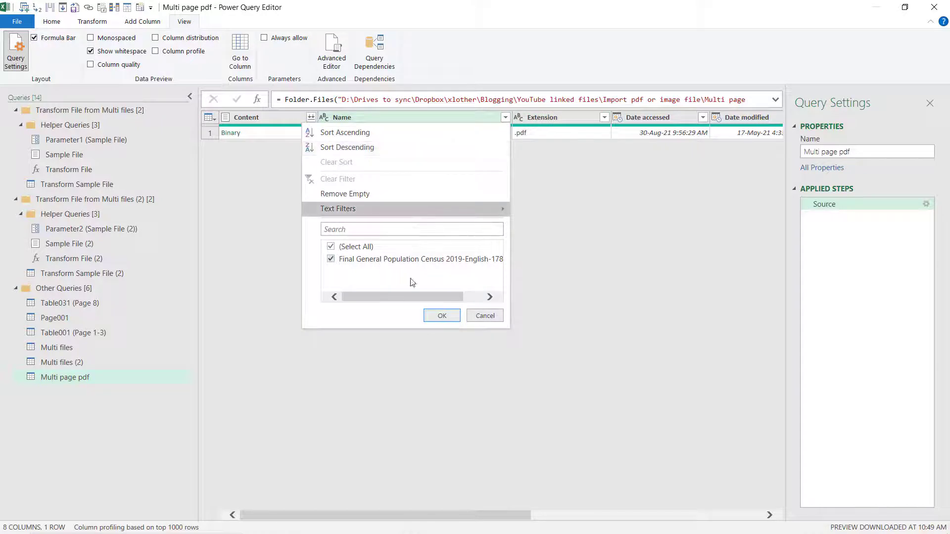
pyautogui.click(484, 316)
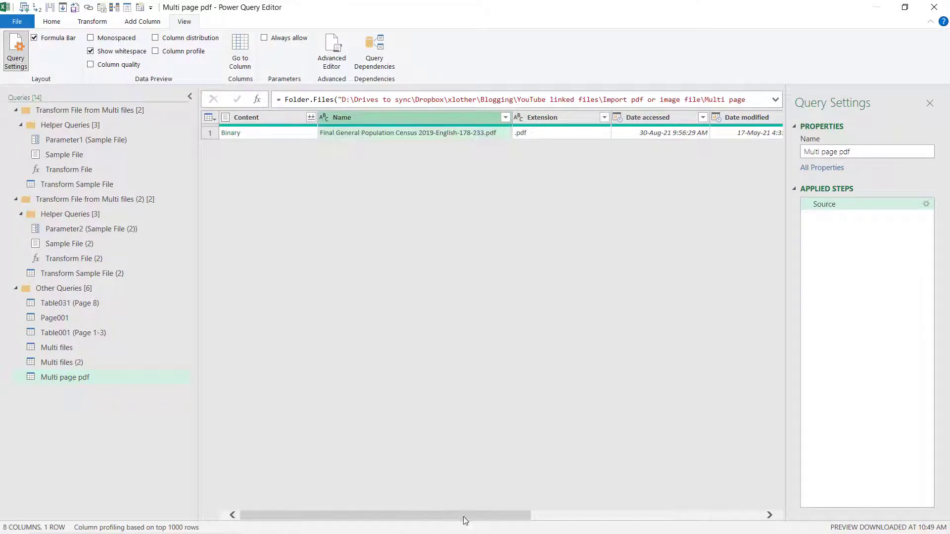
pyautogui.moveTo(465, 519); pyautogui.dragTo(745, 461)
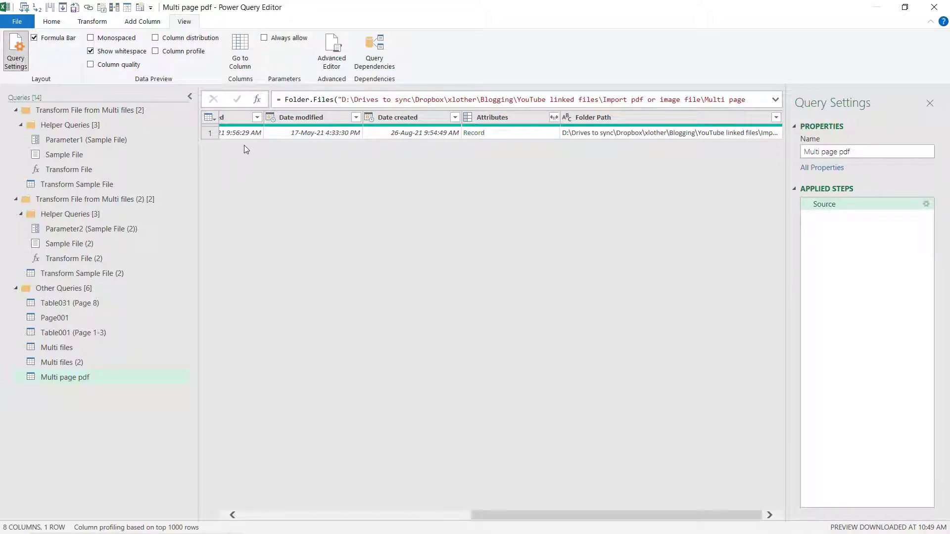
# Add a custom column named Custom to the Multi page pdf query with the formula Pdf.Tables([Content])
pyautogui.click(142, 21)
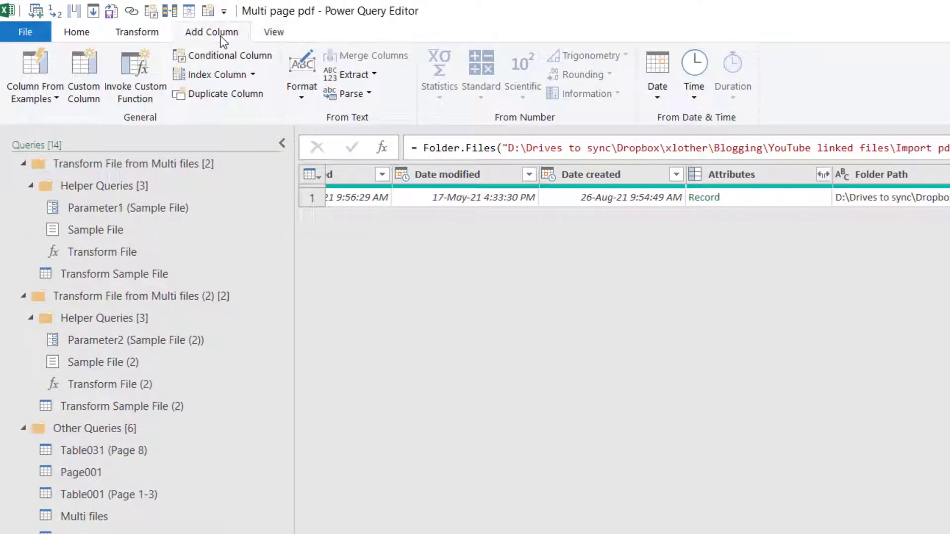
pyautogui.click(84, 94)
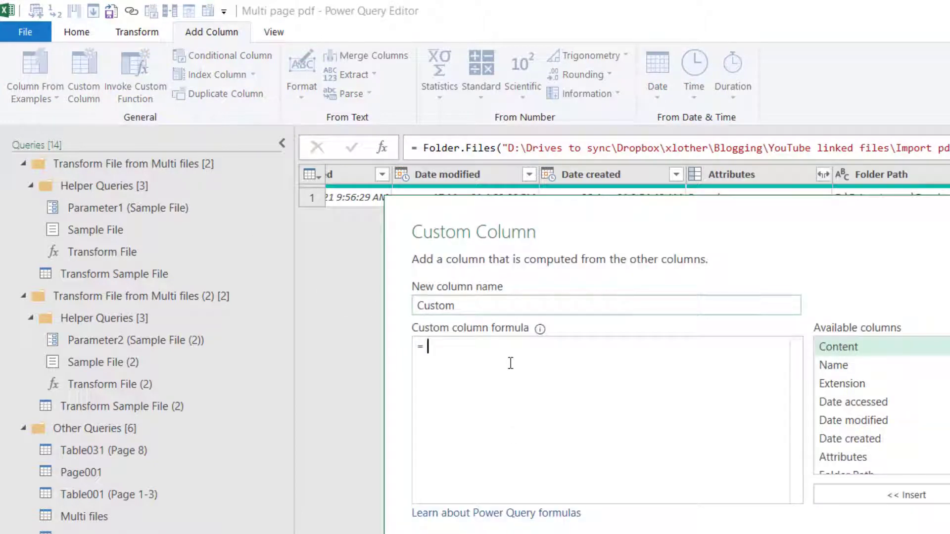
pyautogui.write('Pdf')
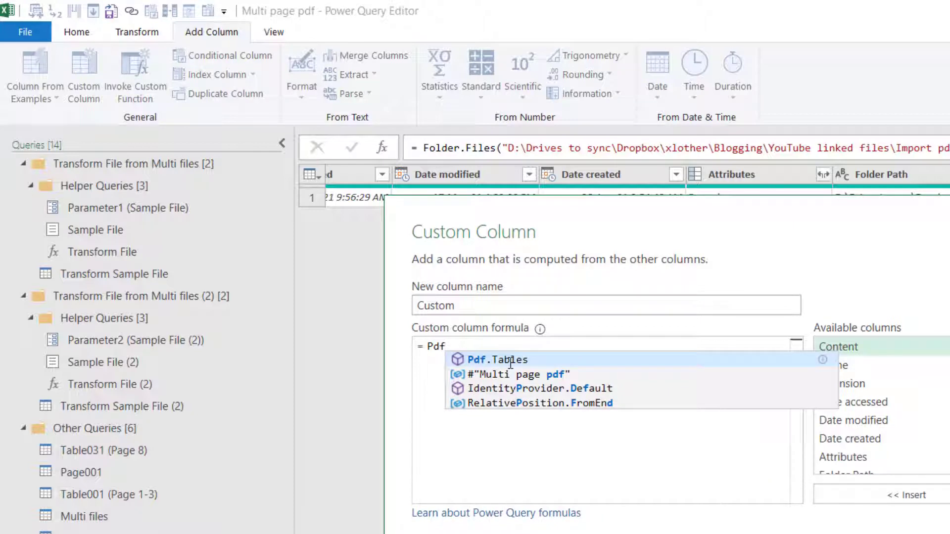
pyautogui.write('.Tables')
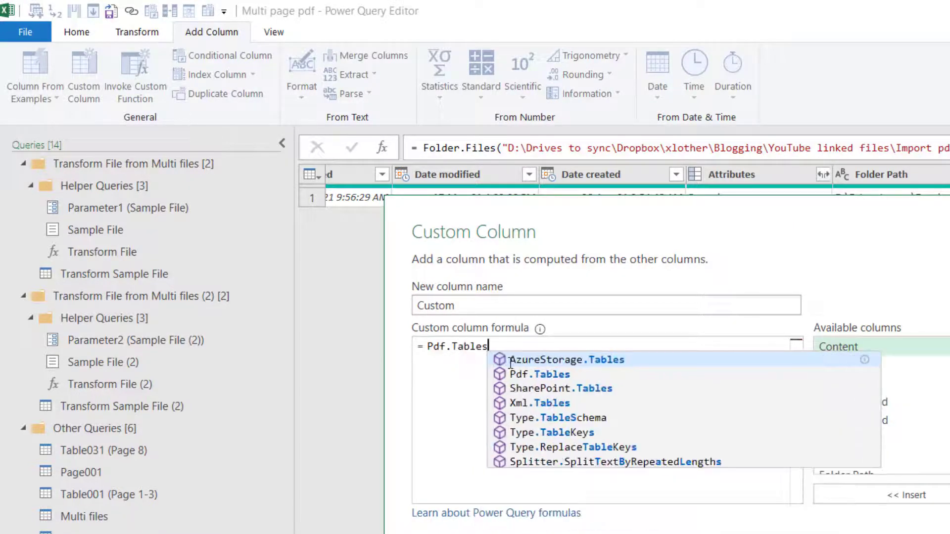
pyautogui.write('([Conten')
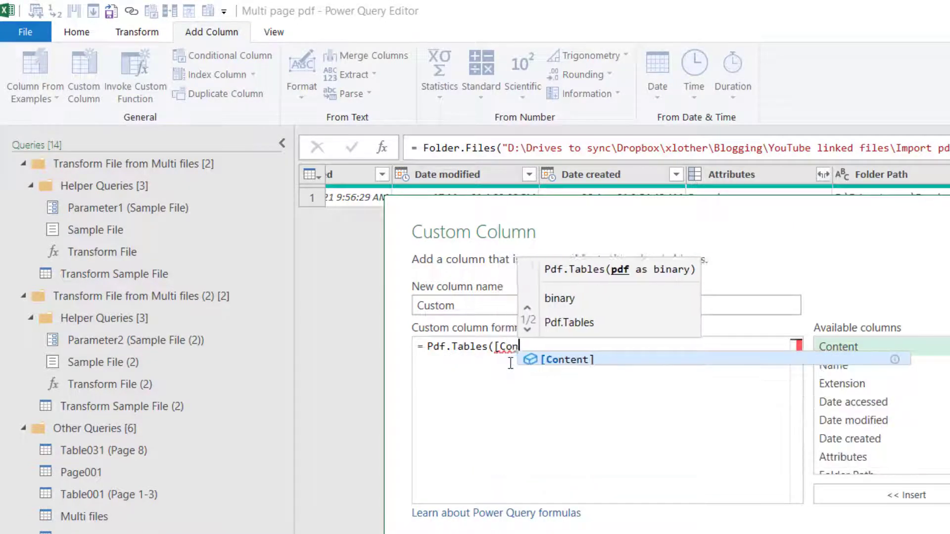
pyautogui.write('t])')
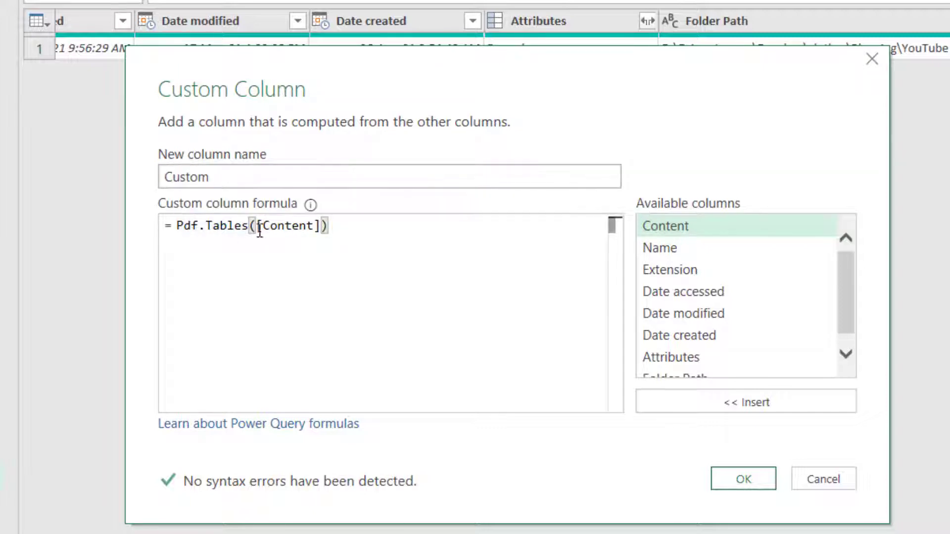
pyautogui.click(753, 481)
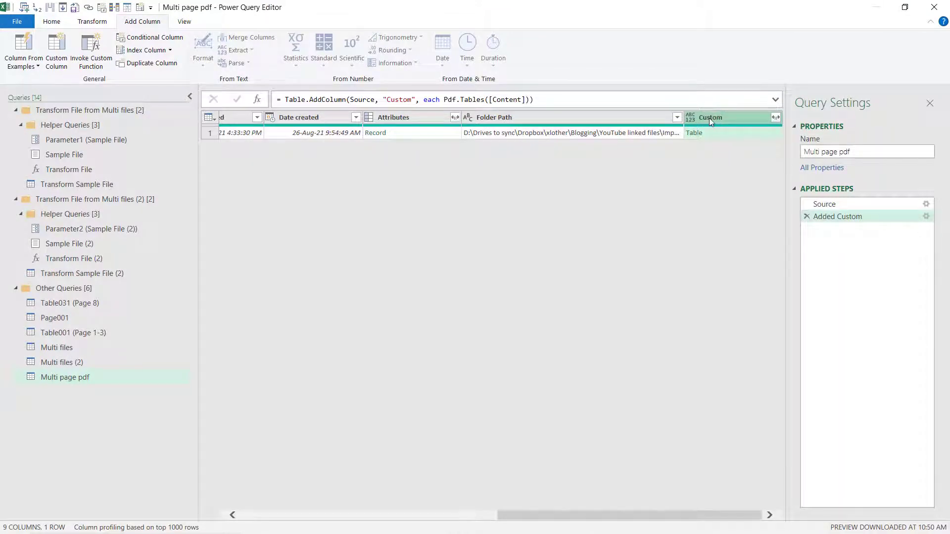
# Remove all columns except Custom and expand it into Id, Name, Kind and Data with the original name as prefix
pyautogui.rightClick(708, 117)
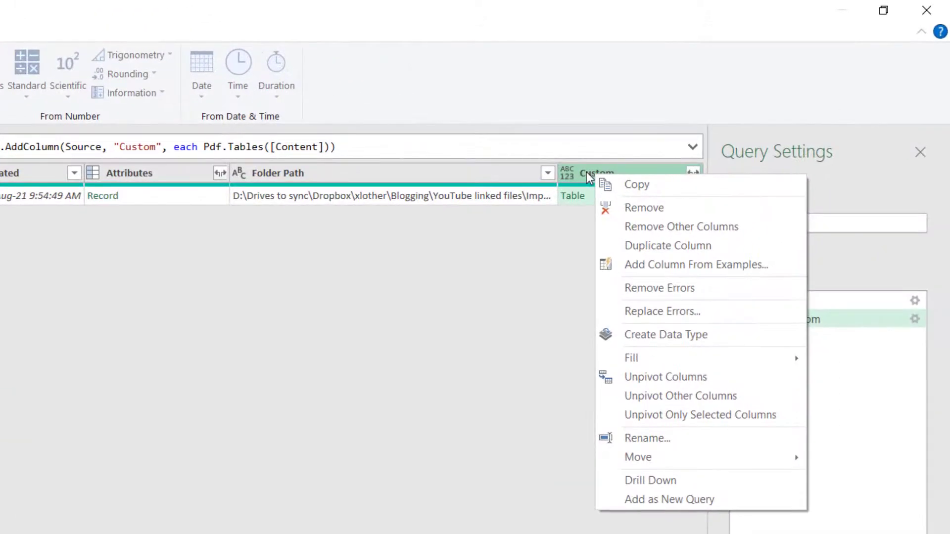
pyautogui.click(680, 228)
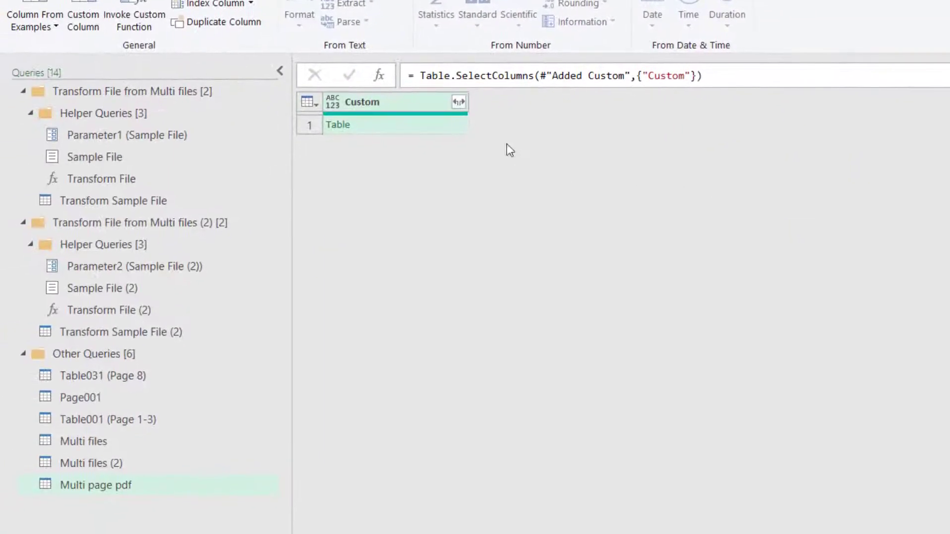
pyautogui.click(459, 102)
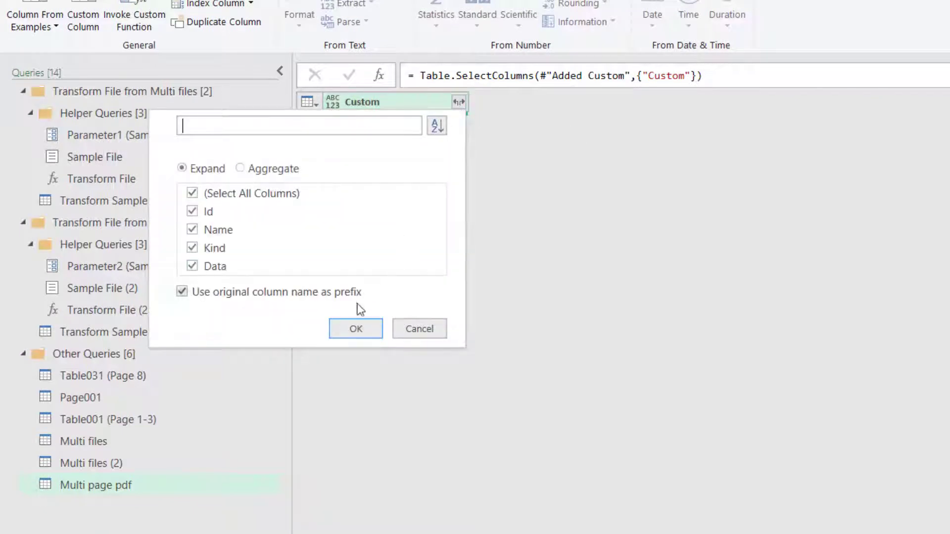
pyautogui.click(354, 331)
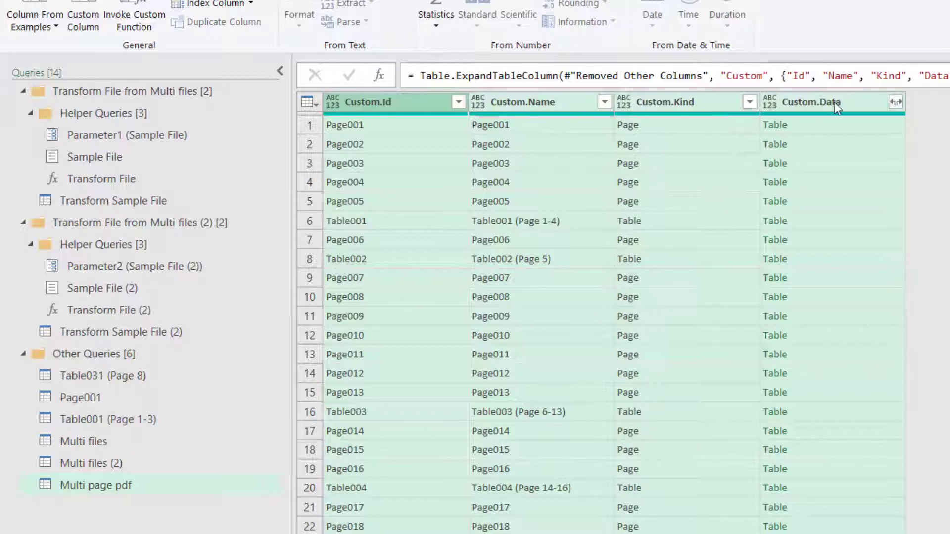
# Filter Custom.Kind to Page only and expand Custom.Data into all its columns with the original name as prefix
pyautogui.click(695, 106)
pyautogui.click(749, 102)
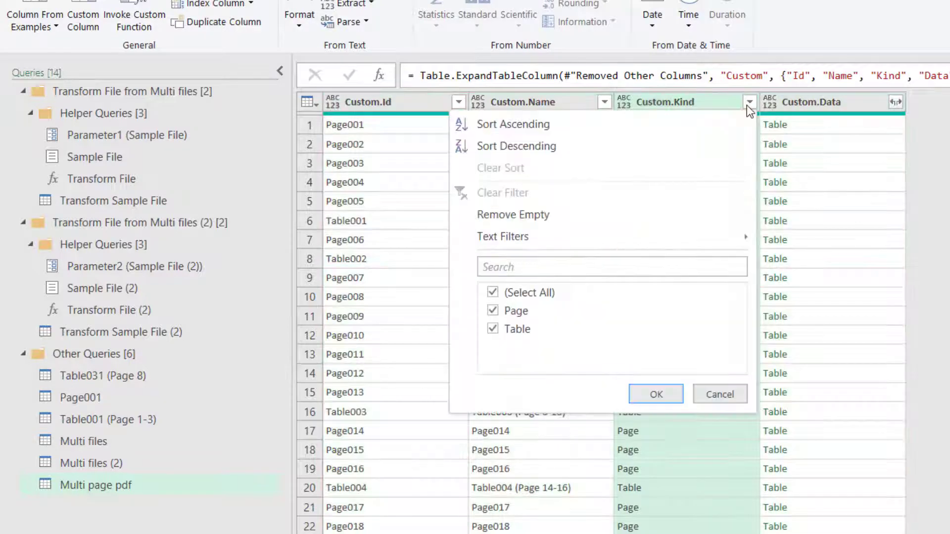
pyautogui.click(517, 335)
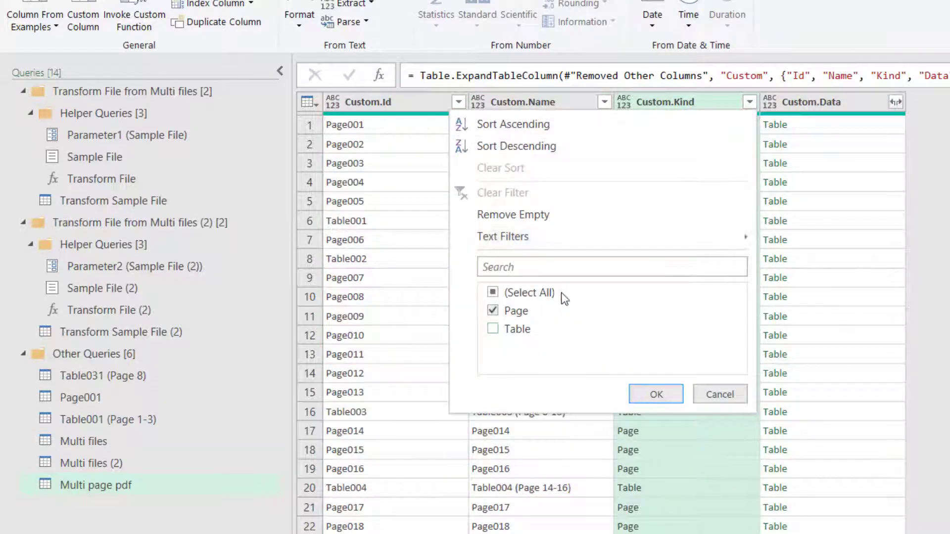
pyautogui.click(656, 394)
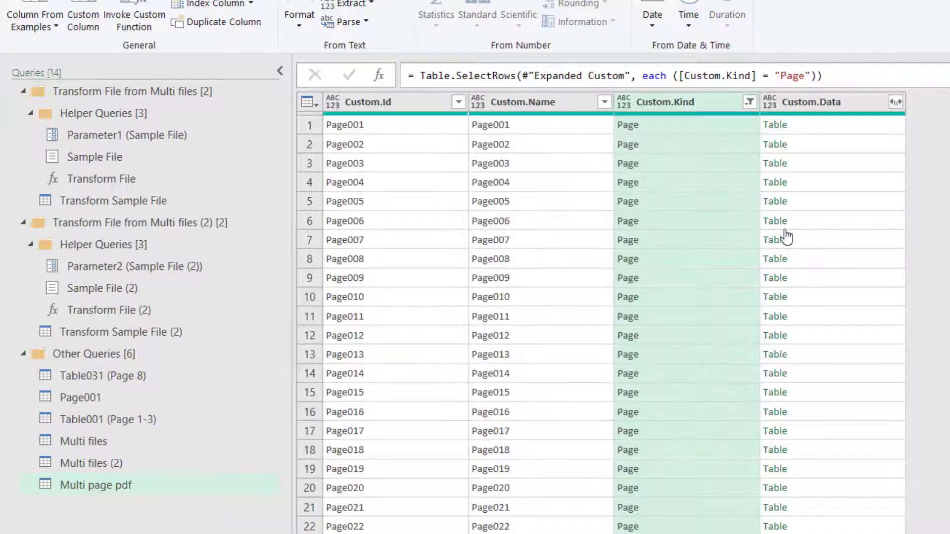
pyautogui.click(896, 103)
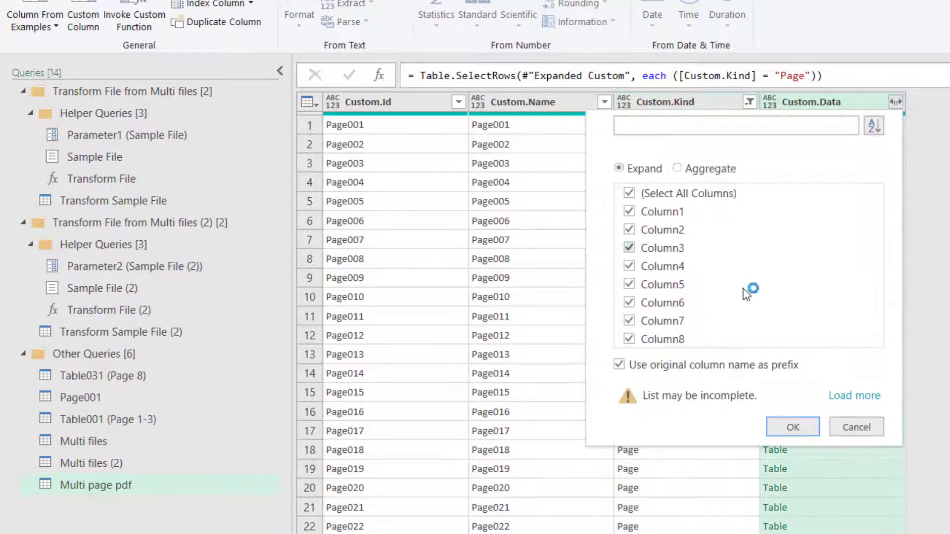
pyautogui.click(790, 429)
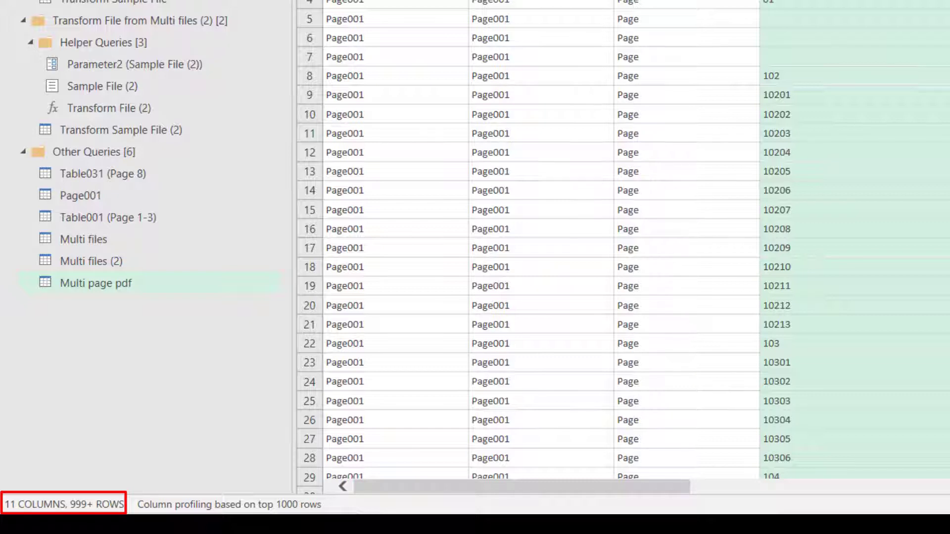
# Examine the expanded Custom.Data columns, checking how the heading cells in row 3 are spread across Column4 to Column8
pyautogui.moveTo(627, 489); pyautogui.dragTo(806, 490)
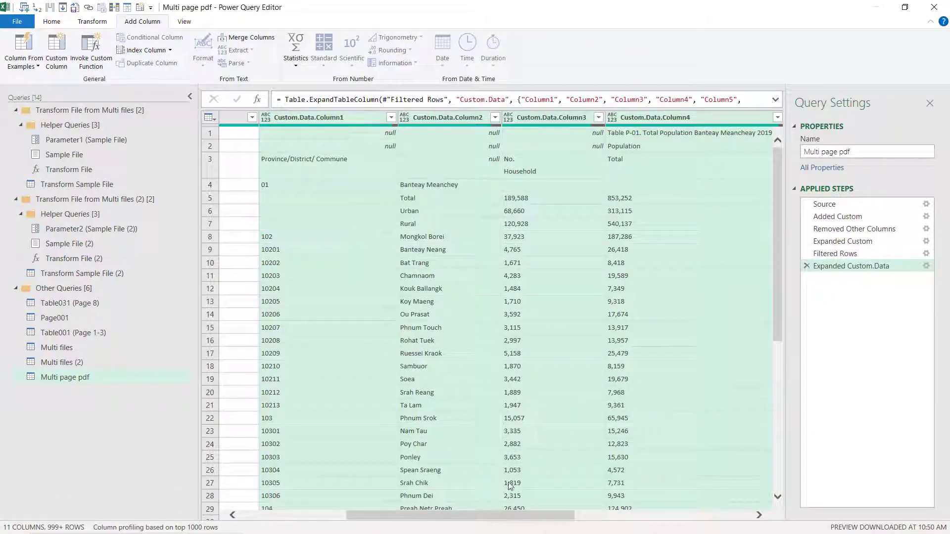
pyautogui.moveTo(541, 511); pyautogui.dragTo(758, 498)
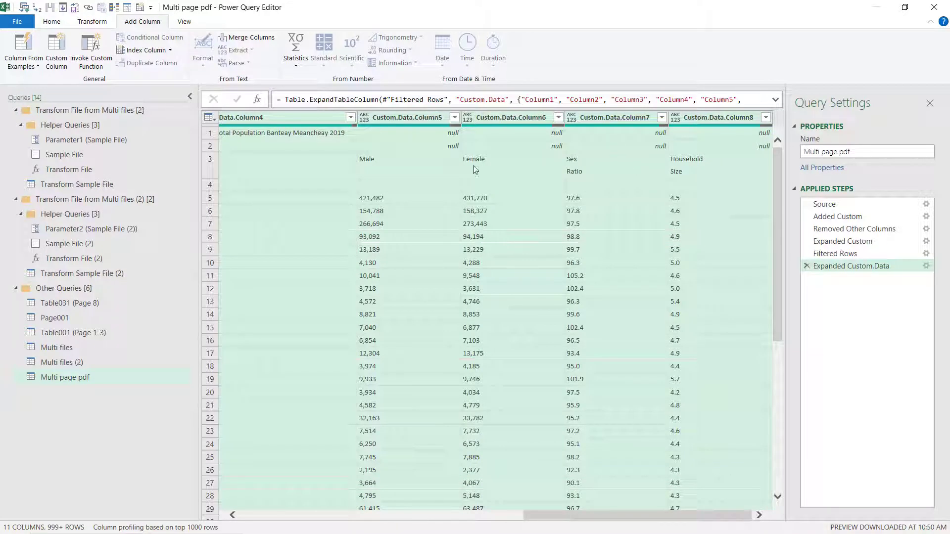
pyautogui.click(318, 146)
pyautogui.click(333, 177)
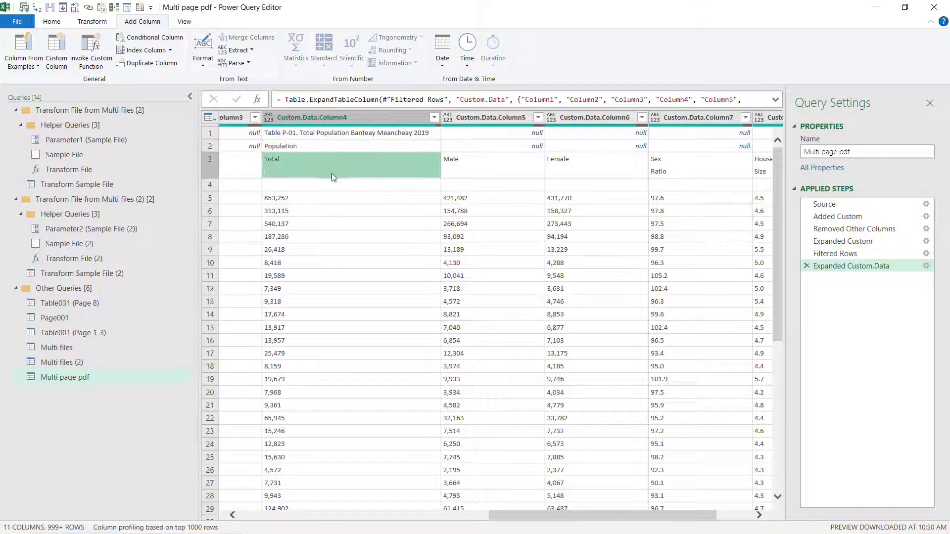
pyautogui.click(500, 170)
pyautogui.click(600, 171)
pyautogui.click(675, 168)
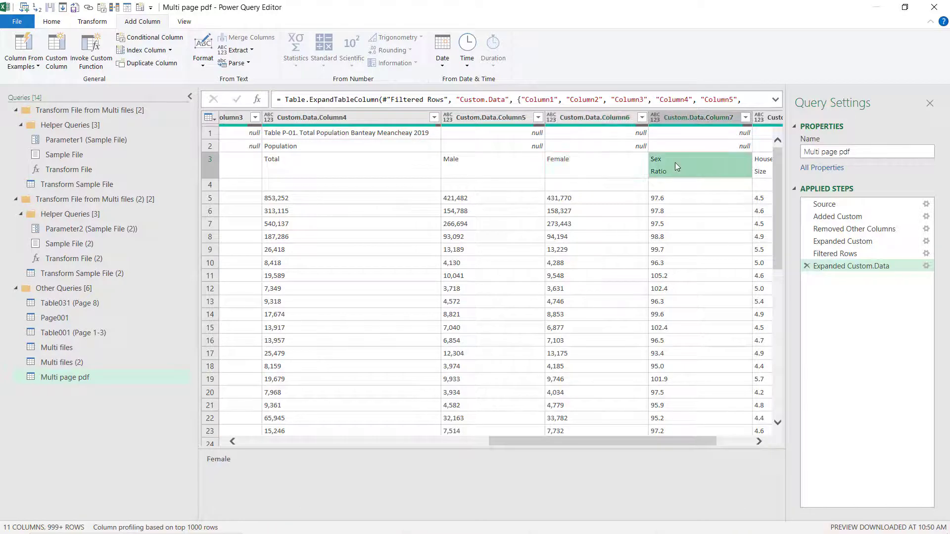
pyautogui.click(760, 171)
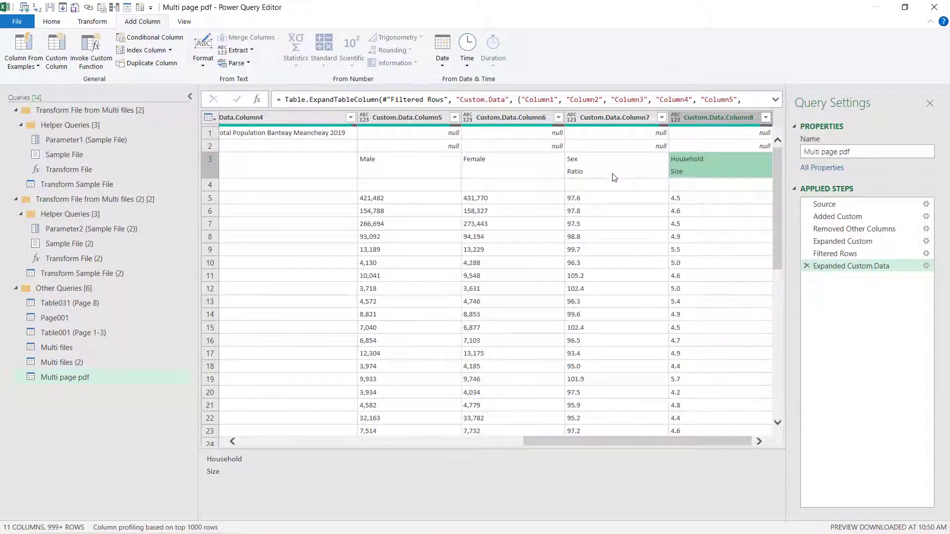
# Switch to Foxit Reader, compare the table headings in the Final General Population Census 2019 PDF, and return to Power Query Editor
pyautogui.hotkey('alt', 'Tab')
pyautogui.press('Tab')
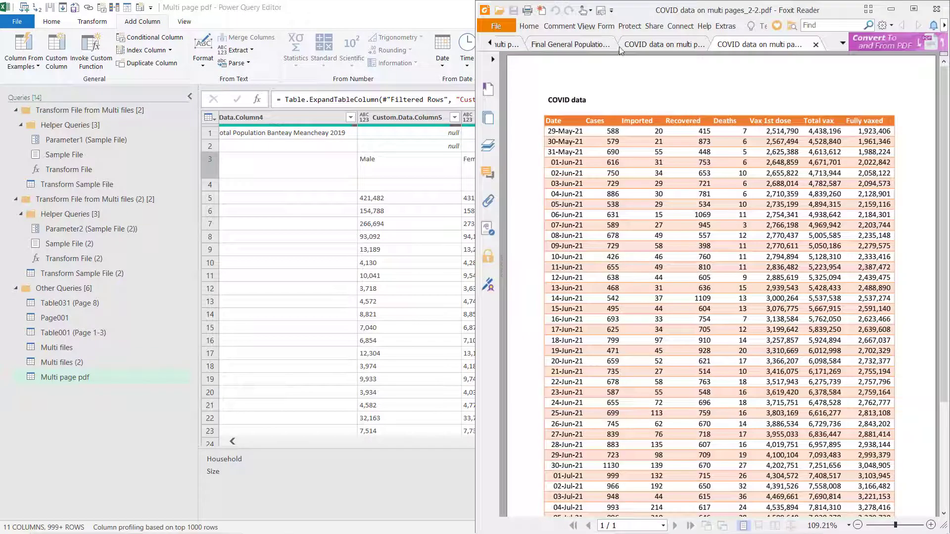
pyautogui.click(573, 46)
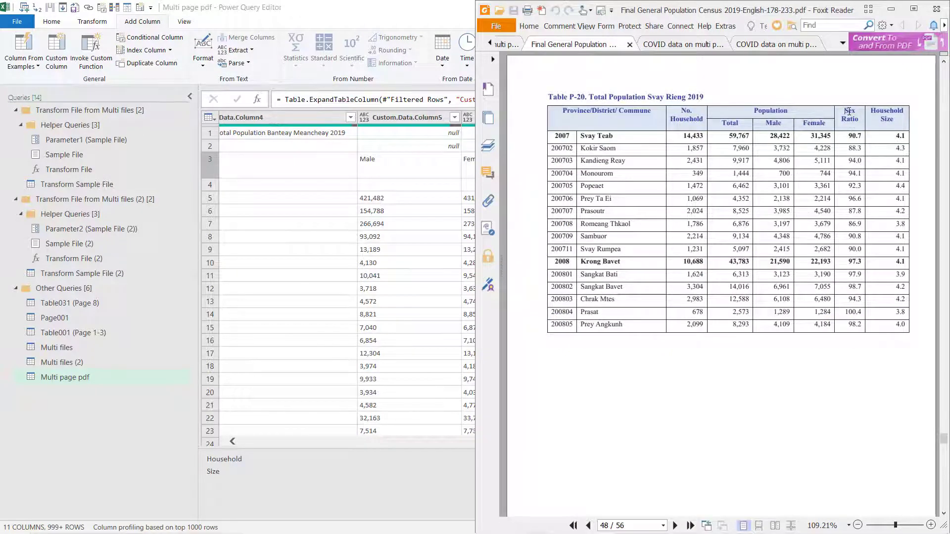
pyautogui.moveTo(848, 112); pyautogui.dragTo(860, 119)
pyautogui.moveTo(755, 112); pyautogui.dragTo(785, 112)
pyautogui.click(723, 128)
pyautogui.click(323, 500)
pyautogui.press('super+Up')
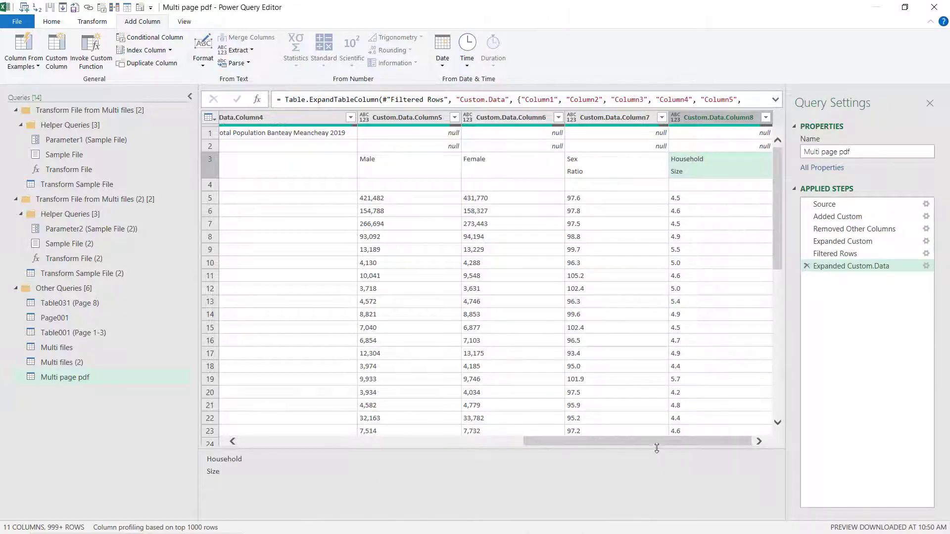
# Keep only Custom.Data.Column1 through Custom.Data.Column8 in the query and remove all other columns
pyautogui.moveTo(654, 441); pyautogui.dragTo(321, 433)
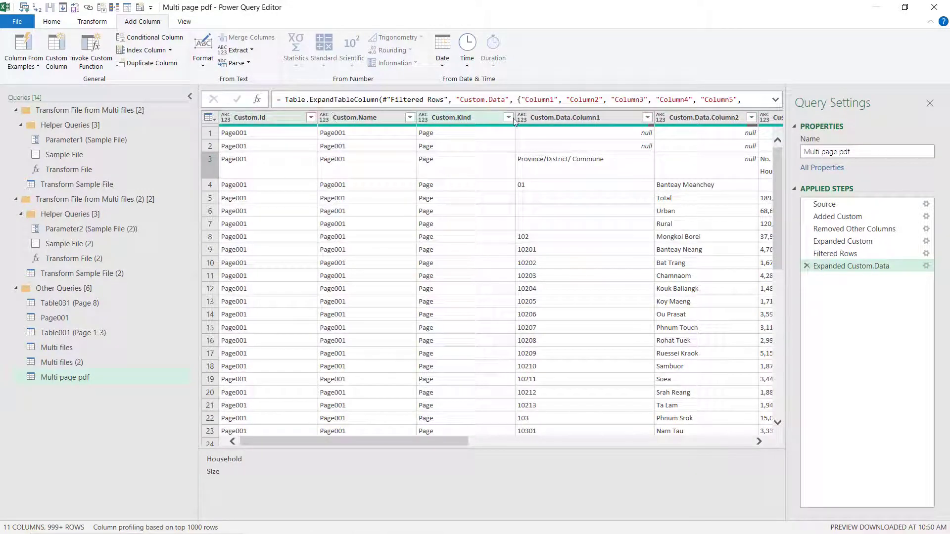
pyautogui.click(569, 118)
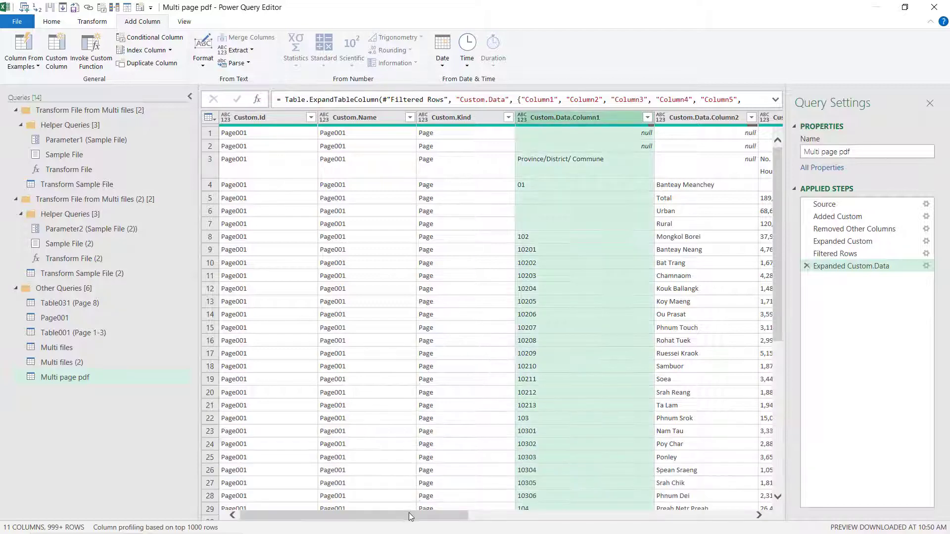
pyautogui.moveTo(415, 519); pyautogui.dragTo(699, 516)
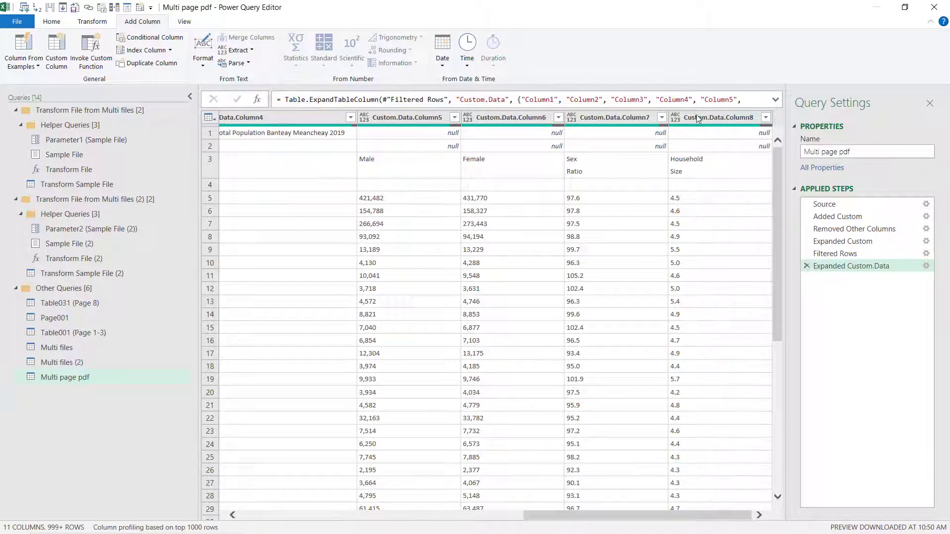
pyautogui.keyDown('shift'); pyautogui.click(703, 117); pyautogui.keyUp('shift')
pyautogui.rightClick(695, 115)
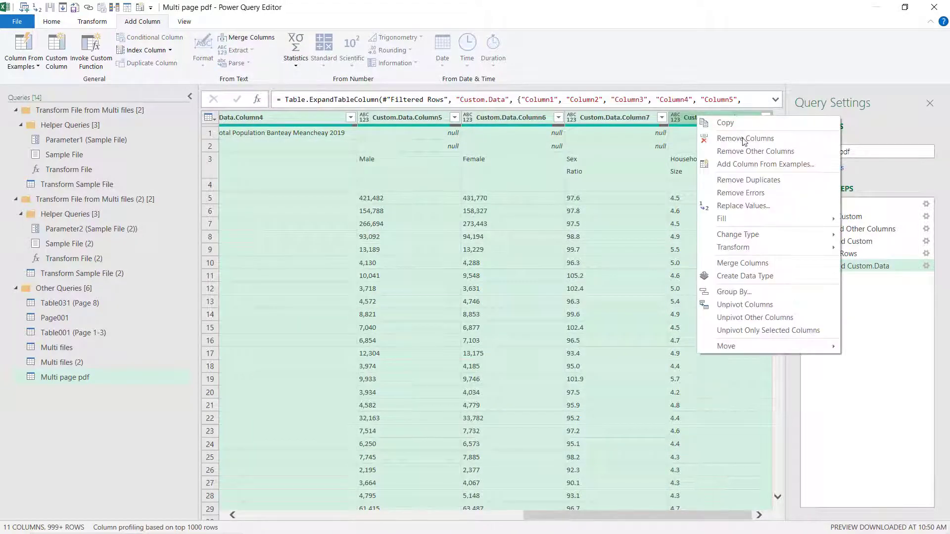
pyautogui.click(781, 156)
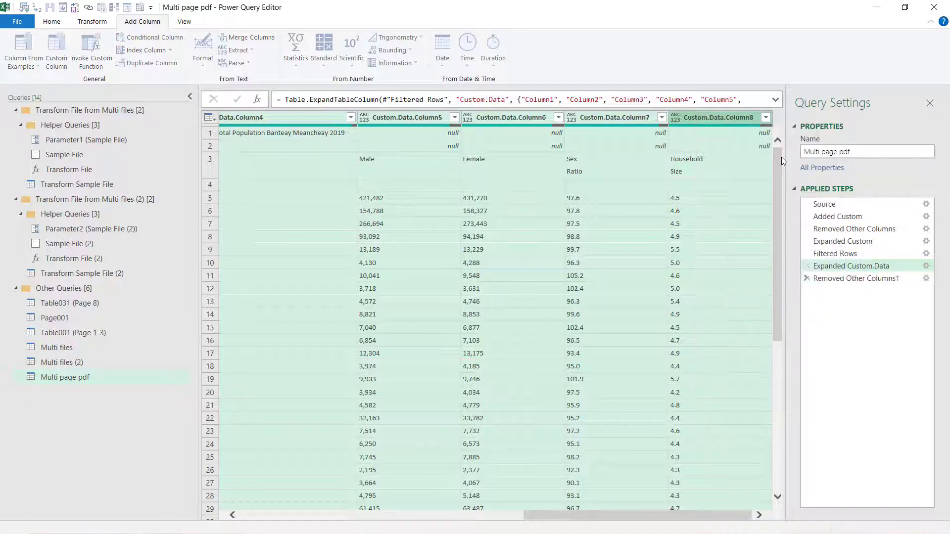
# Look through the remaining columns for title, heading and note rows mixed in with the data
pyautogui.moveTo(586, 518); pyautogui.dragTo(368, 493)
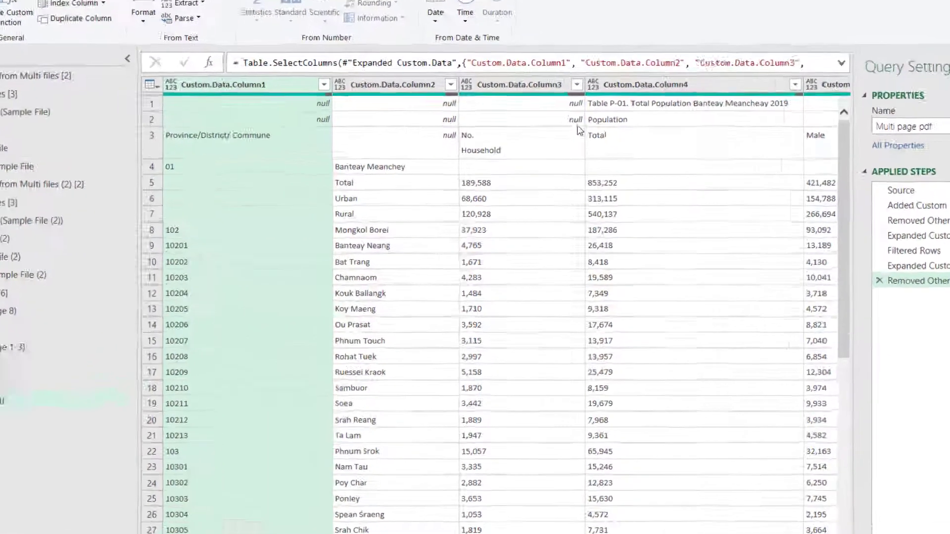
pyautogui.scroll(-7, 577, 277)
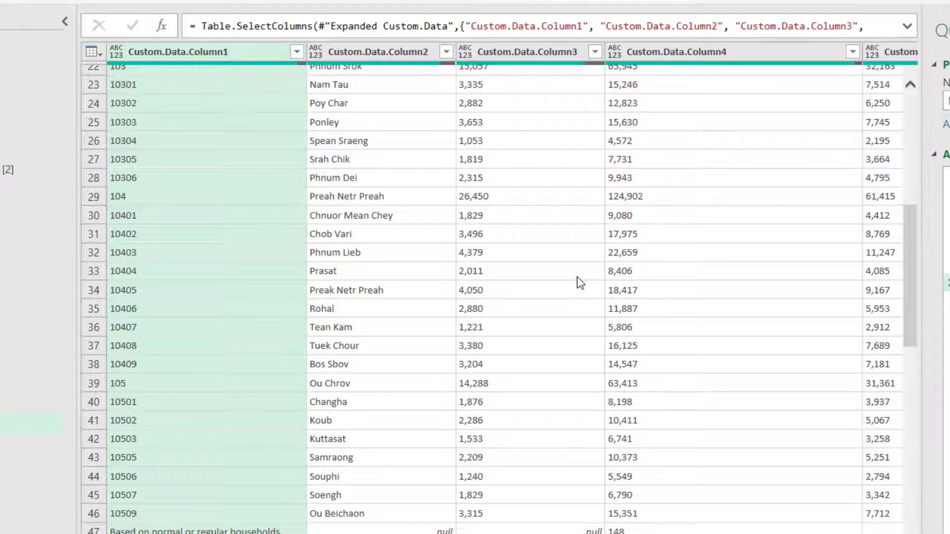
pyautogui.scroll(-8, 577, 277)
pyautogui.scroll(15, 578, 280)
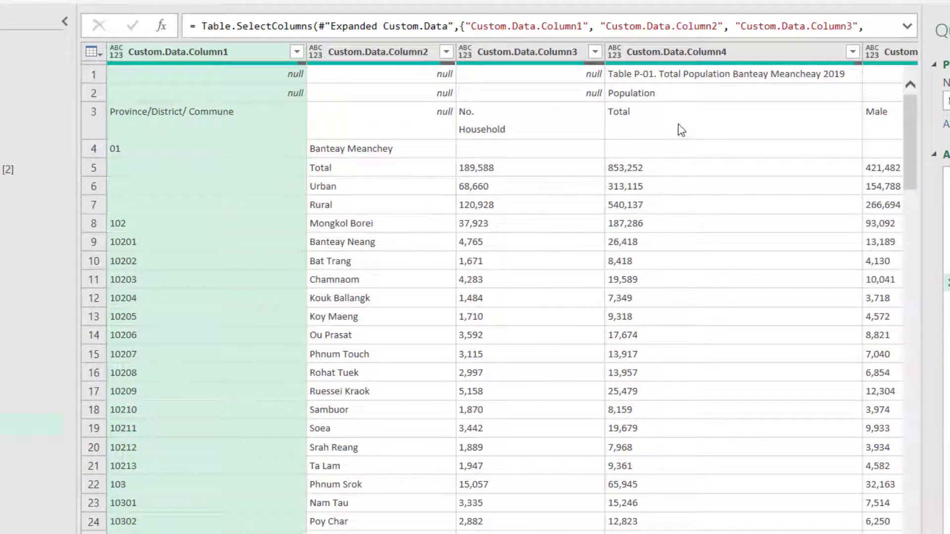
# Remove the top 2 rows, holding the table title and the Population label, from the query
pyautogui.click(99, 75)
pyautogui.rightClick(123, 67)
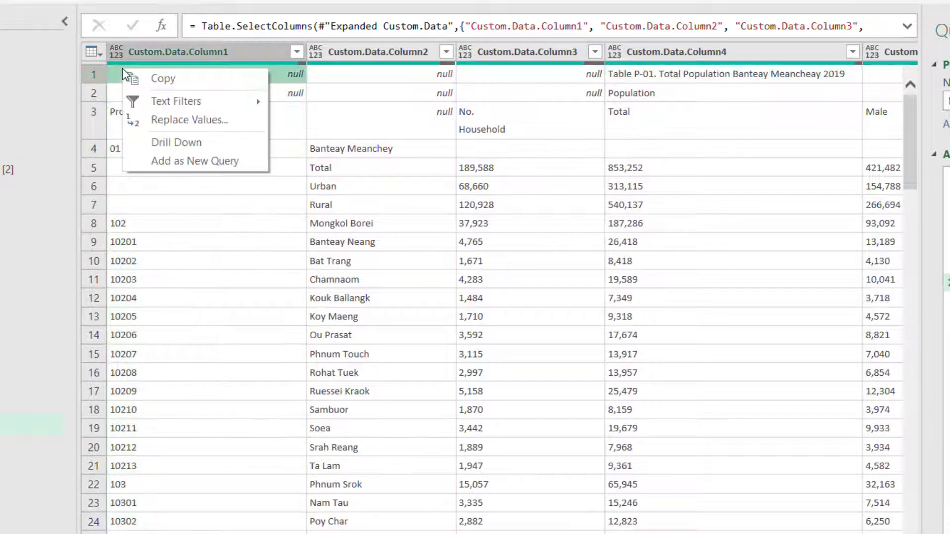
pyautogui.click(94, 76)
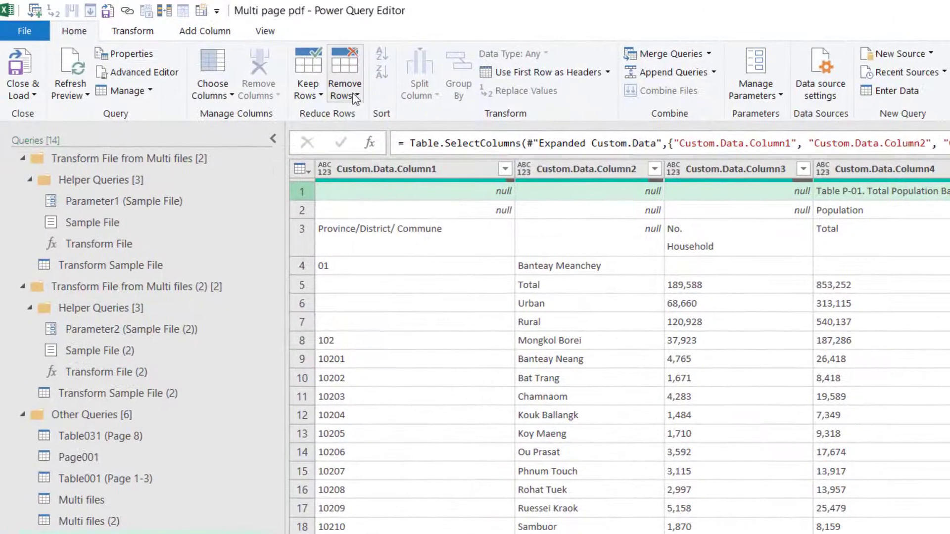
pyautogui.click(355, 97)
pyautogui.click(372, 110)
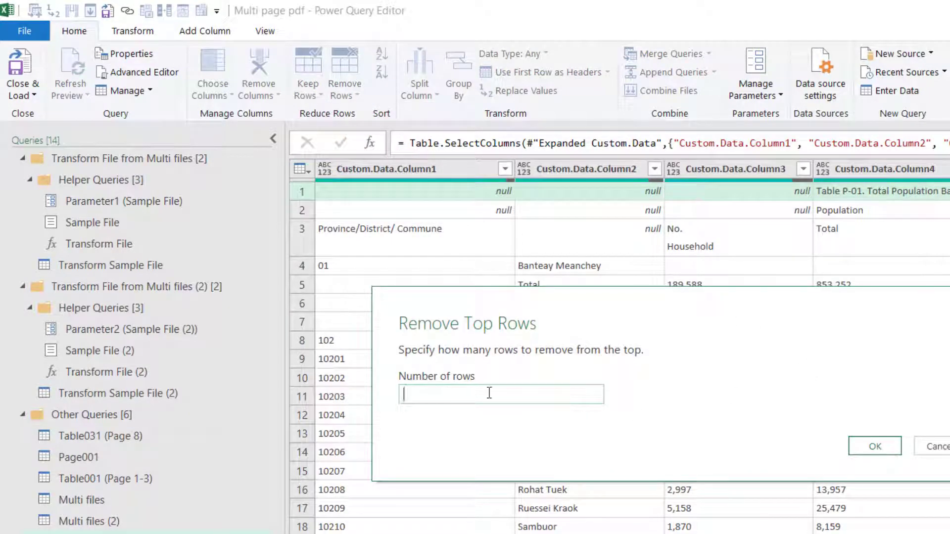
pyautogui.write('2')
pyautogui.click(874, 447)
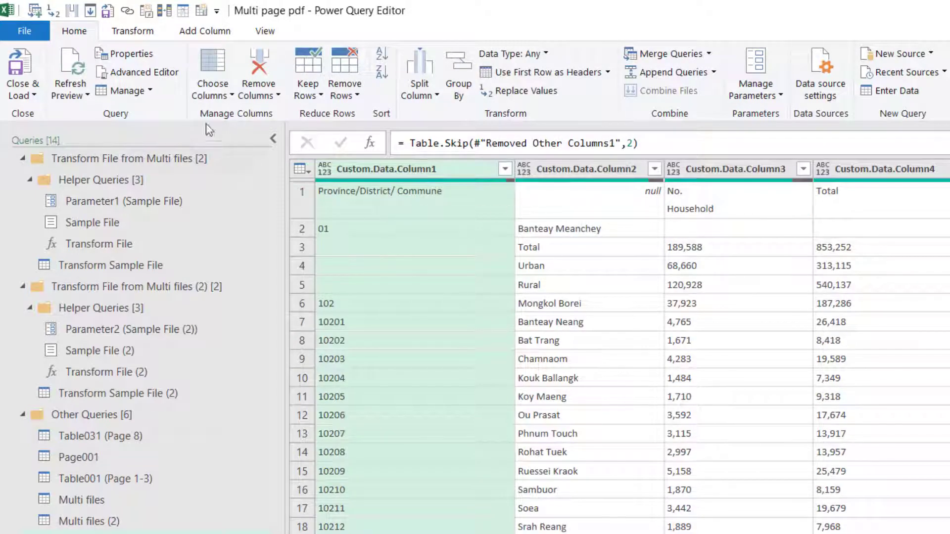
# Promote the first row to column headers and check the resulting headings across the table
pyautogui.click(569, 74)
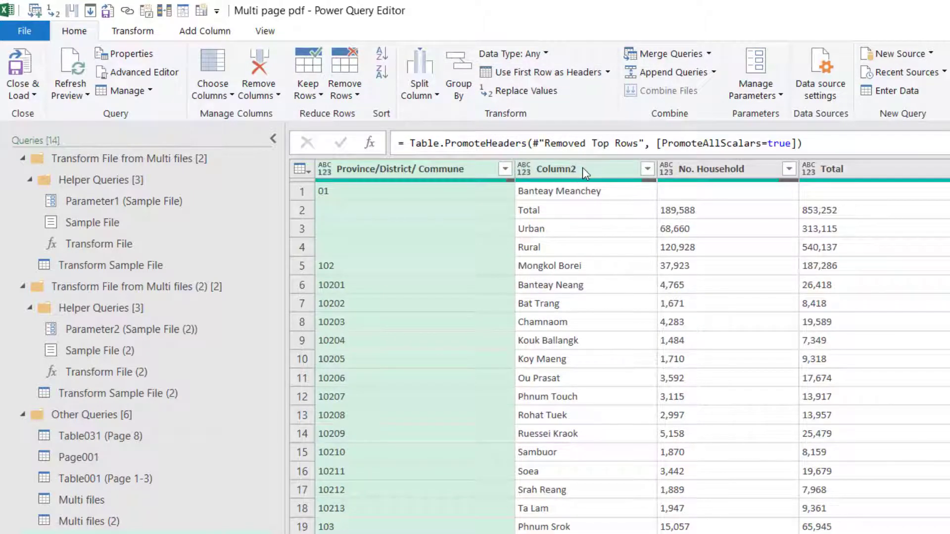
pyautogui.hscroll(10, 618, 346)
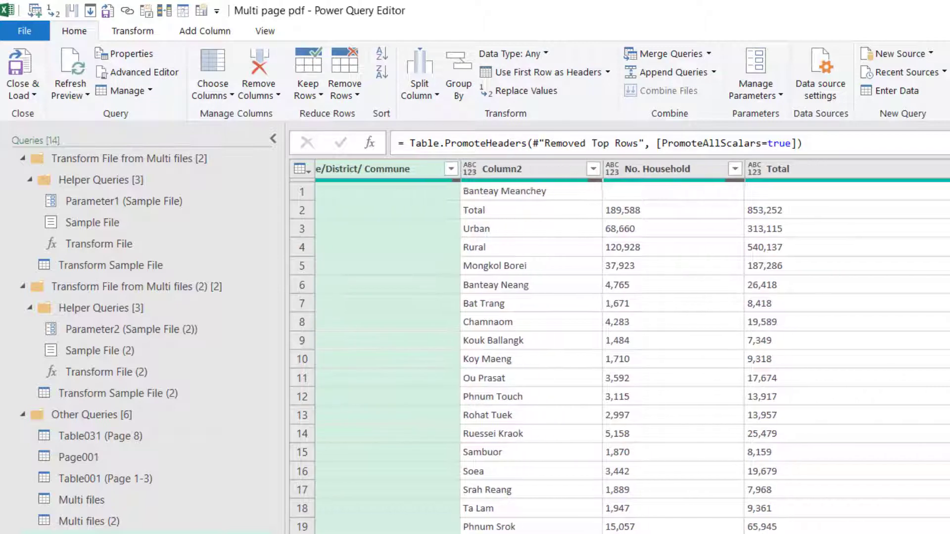
pyautogui.hscroll(2, 618, 346)
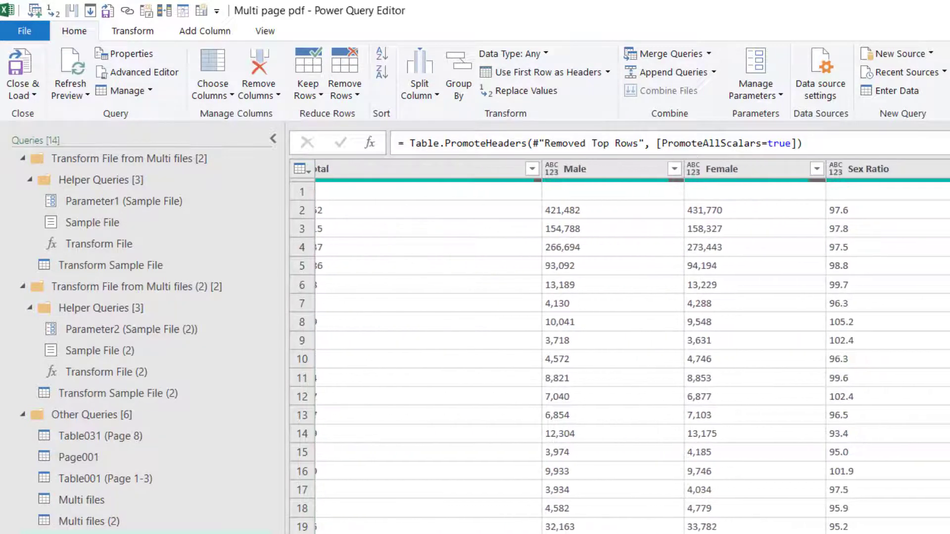
pyautogui.hscroll(-5, 619, 346)
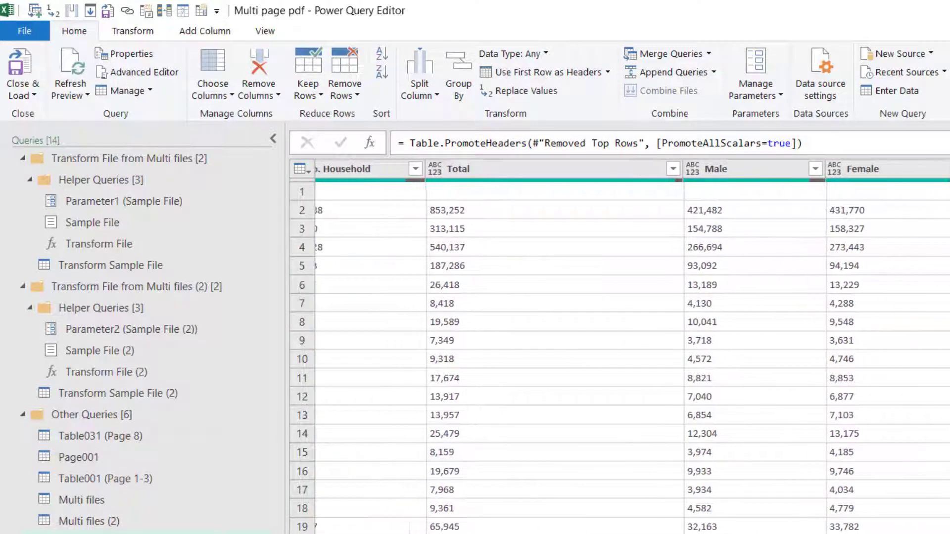
pyautogui.hscroll(-5, 874, 264)
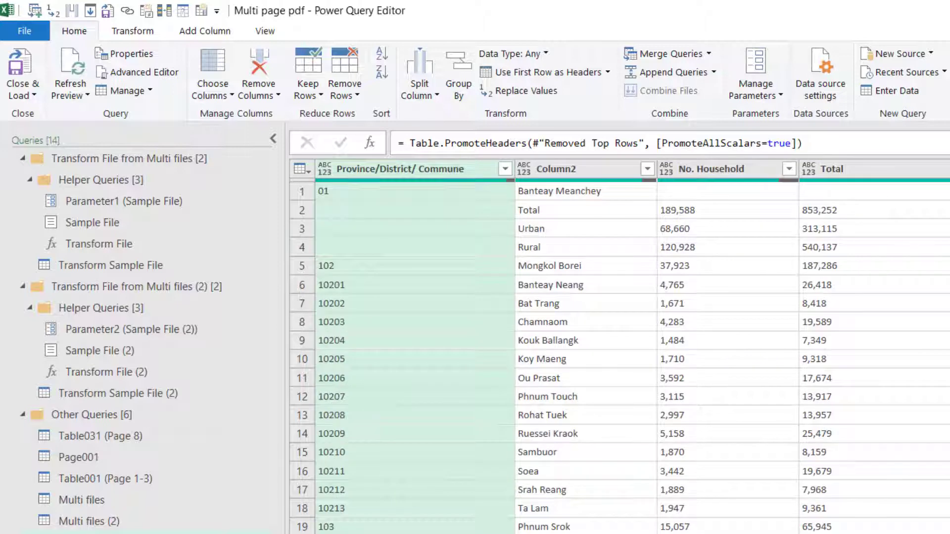
# Rename the Total column as Total population
pyautogui.doubleClick(879, 171)
pyautogui.click(880, 172)
pyautogui.write('population')
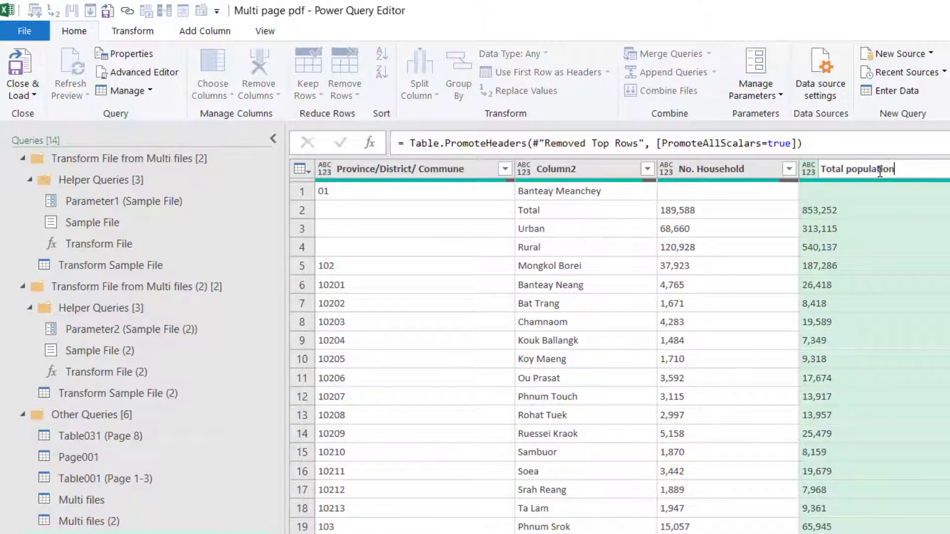
pyautogui.press('Return')
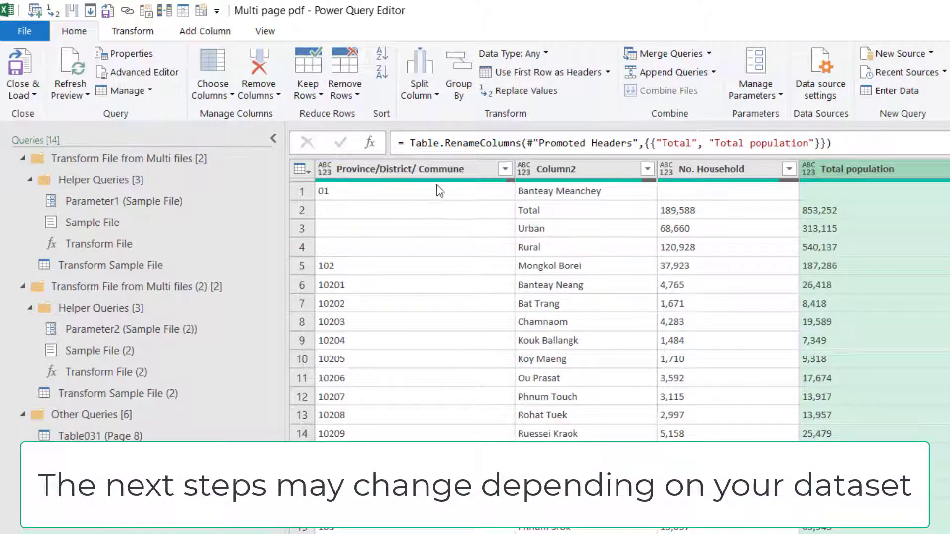
# Examine the province name, Total, Urban and Rural rows at the start of the data across all columns
pyautogui.click(308, 193)
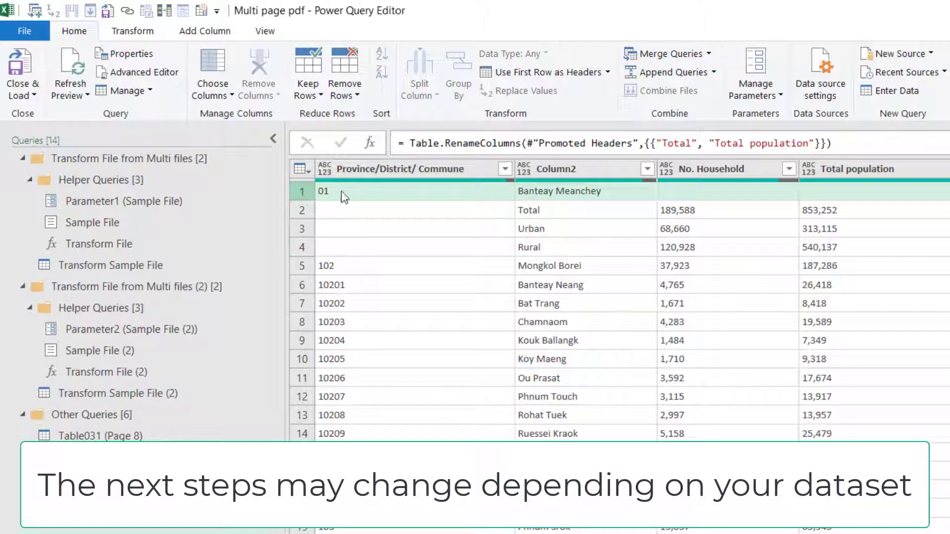
pyautogui.click(306, 213)
pyautogui.click(311, 232)
pyautogui.click(315, 247)
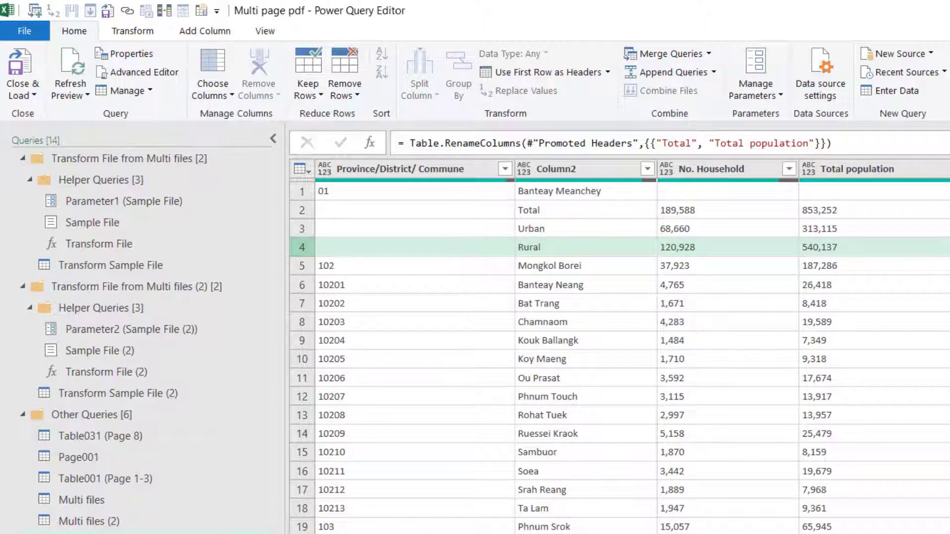
pyautogui.click(593, 171)
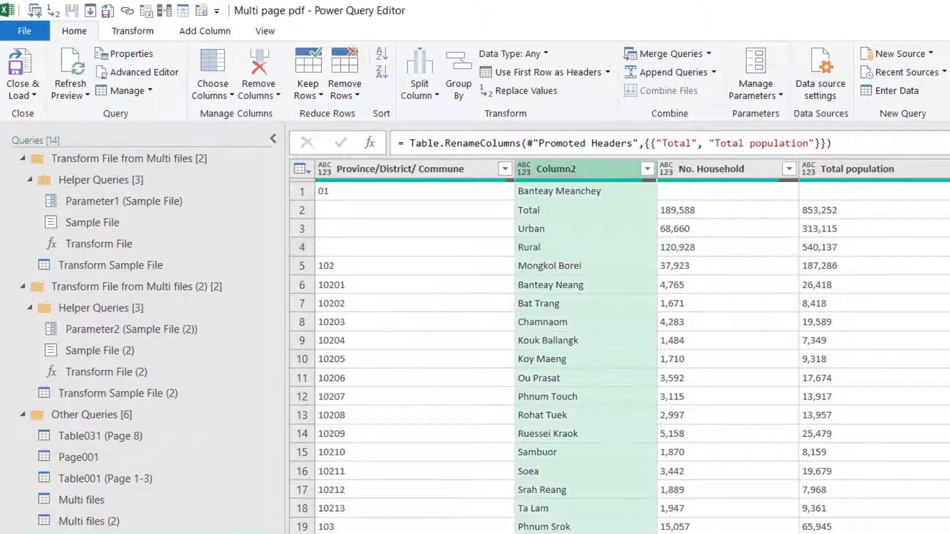
pyautogui.hscroll(10, 618, 346)
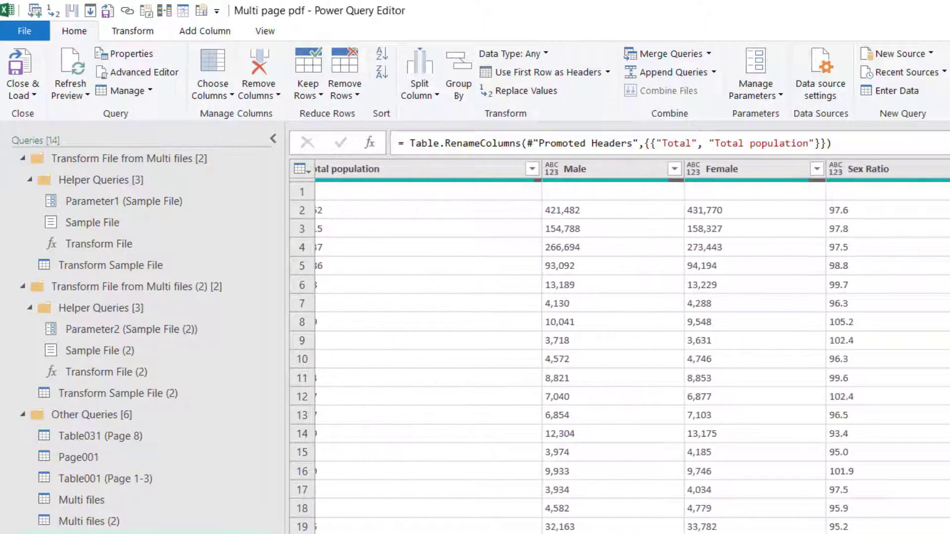
pyautogui.hscroll(-10, 597, 200)
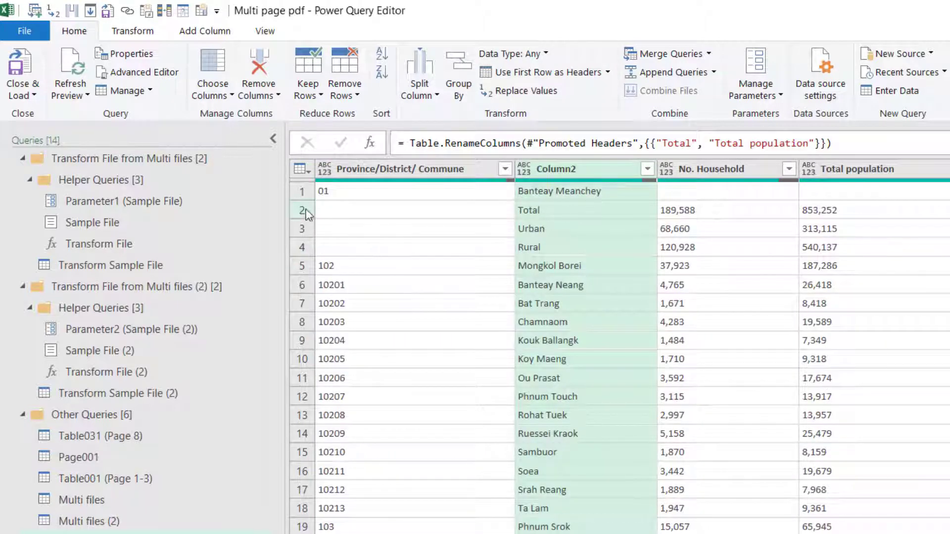
# Switch to Foxit Reader, inspect the province, Total, Urban and Rural rows of Table P-20, and return to Power Query Editor
pyautogui.hotkey('alt', 'Tab')
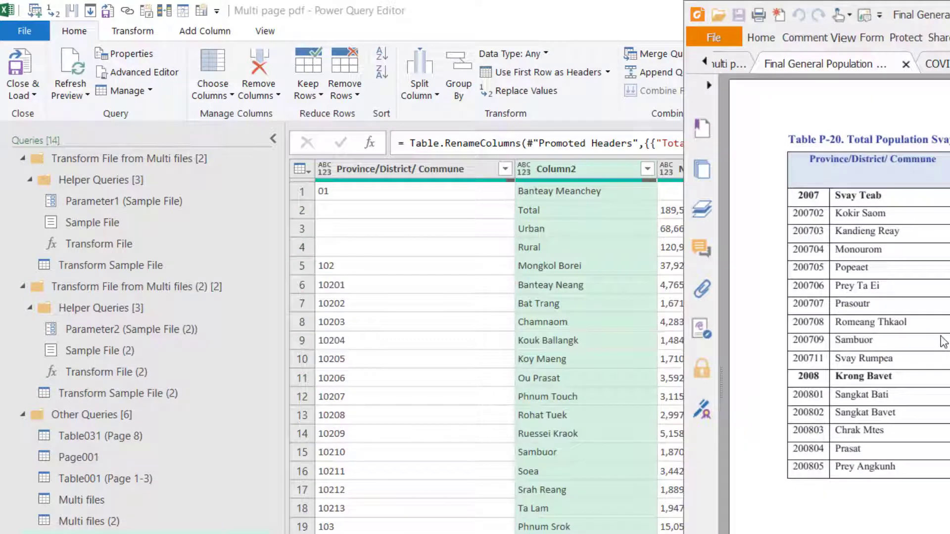
pyautogui.scroll(5, 942, 341)
pyautogui.scroll(10, 941, 341)
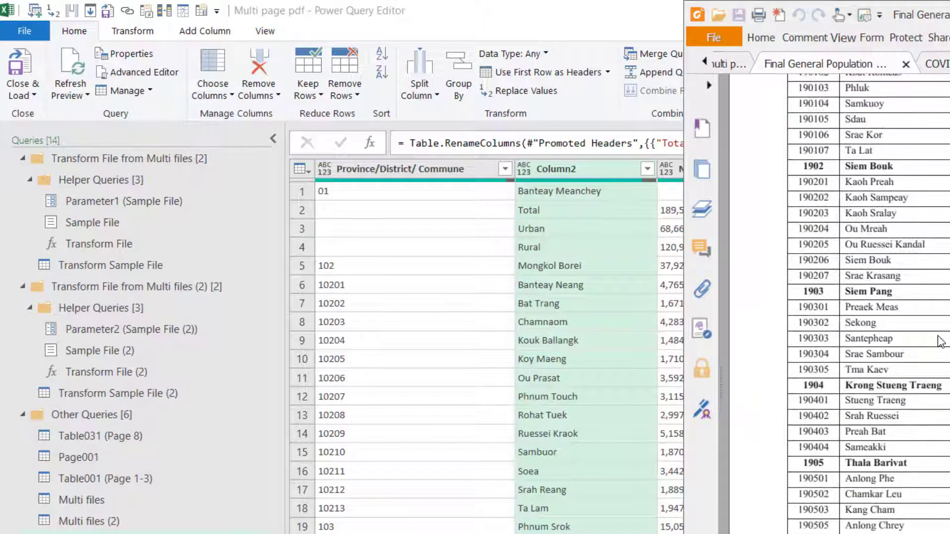
pyautogui.scroll(-5, 896, 283)
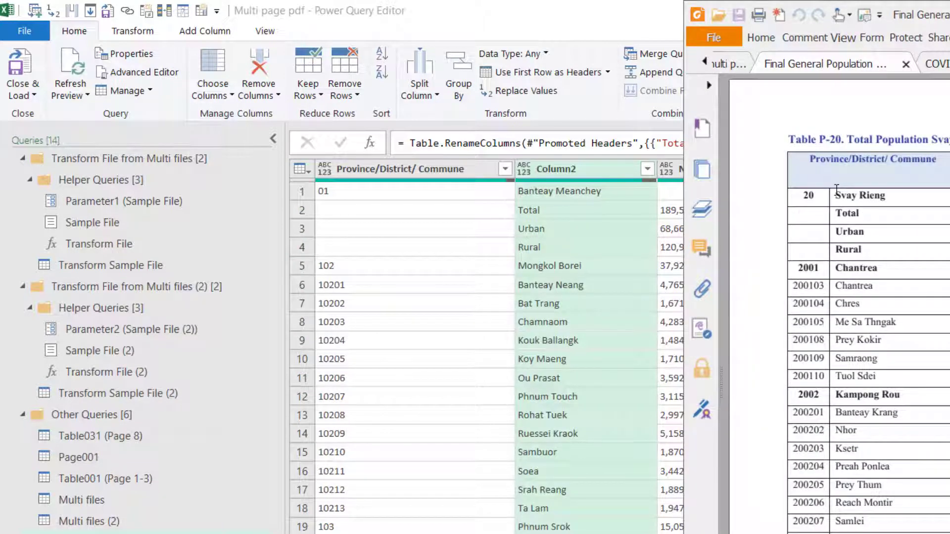
pyautogui.moveTo(836, 190); pyautogui.dragTo(947, 249)
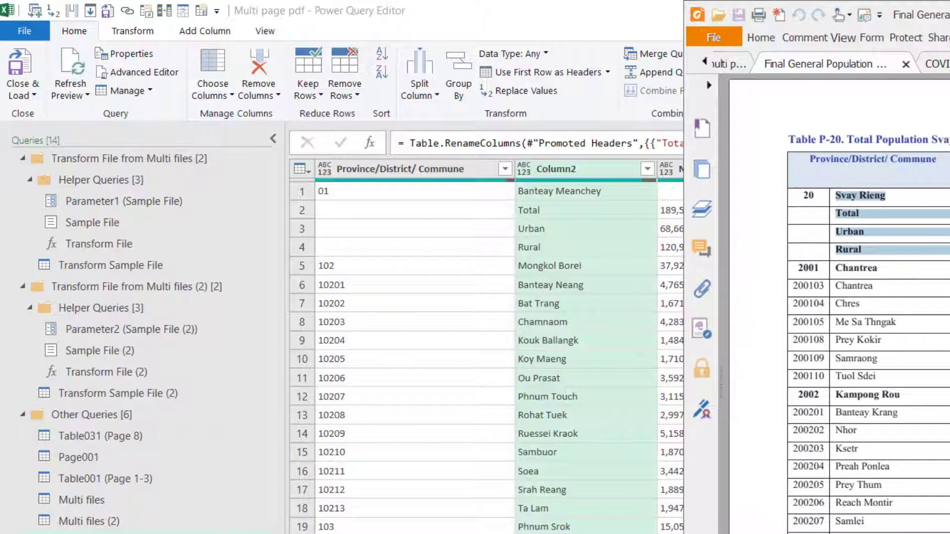
pyautogui.click(580, 170)
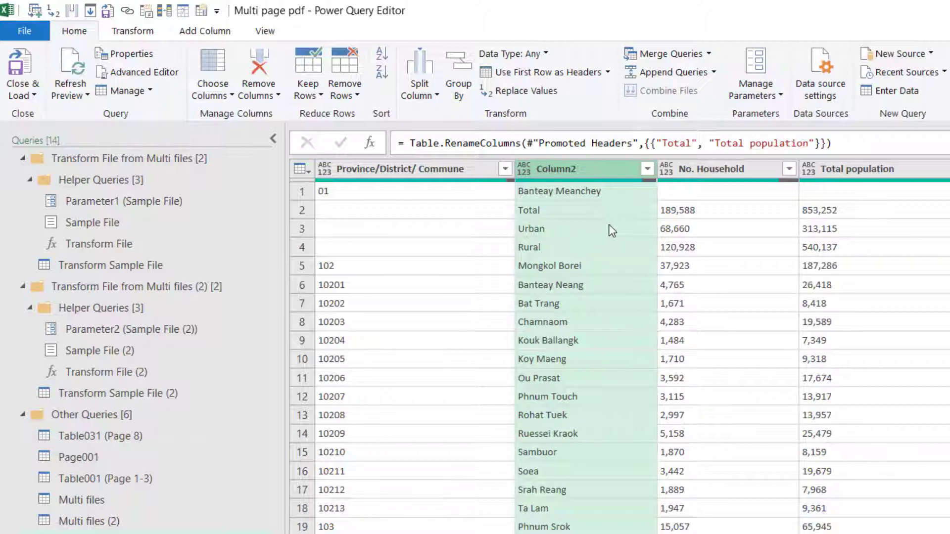
# Filter out the rows with empty values in the No. Household column and in the Province/District/ Commune column
pyautogui.click(789, 170)
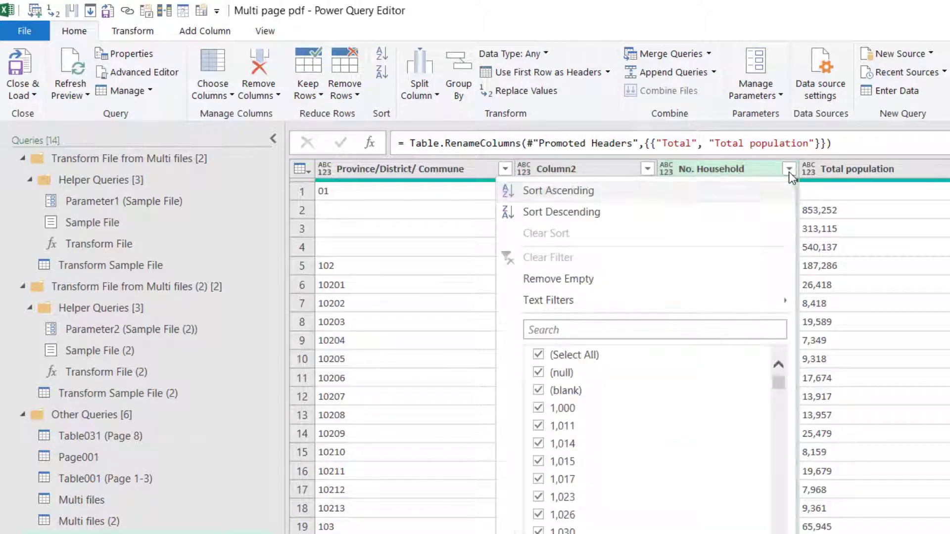
pyautogui.click(626, 292)
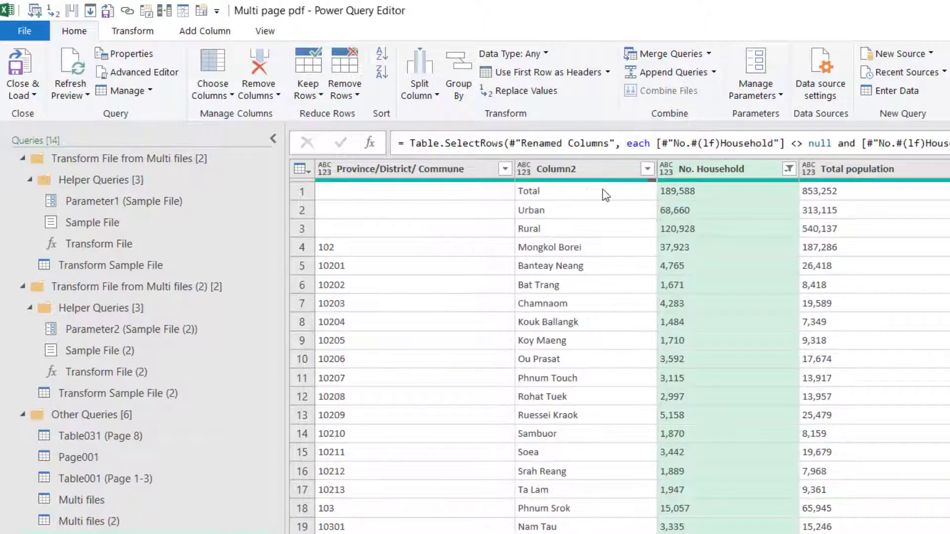
pyautogui.click(433, 173)
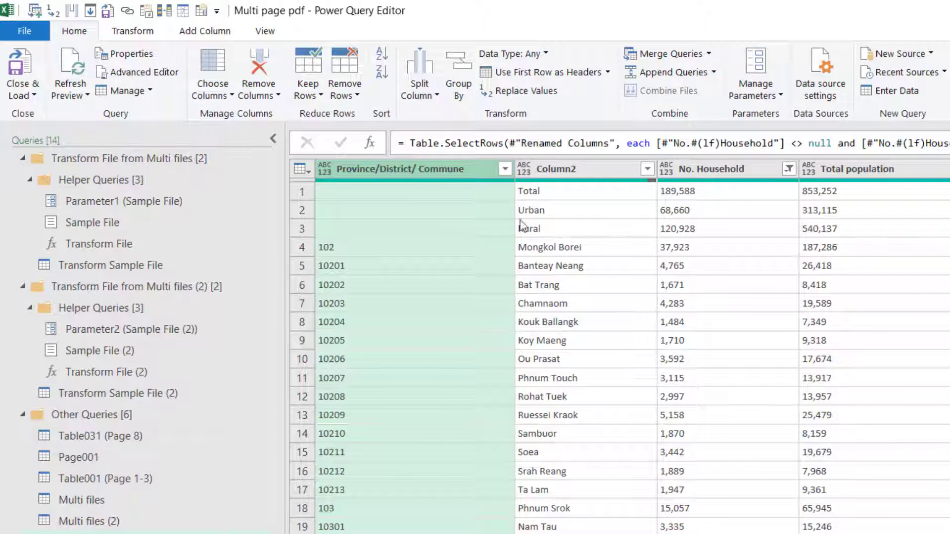
pyautogui.click(505, 169)
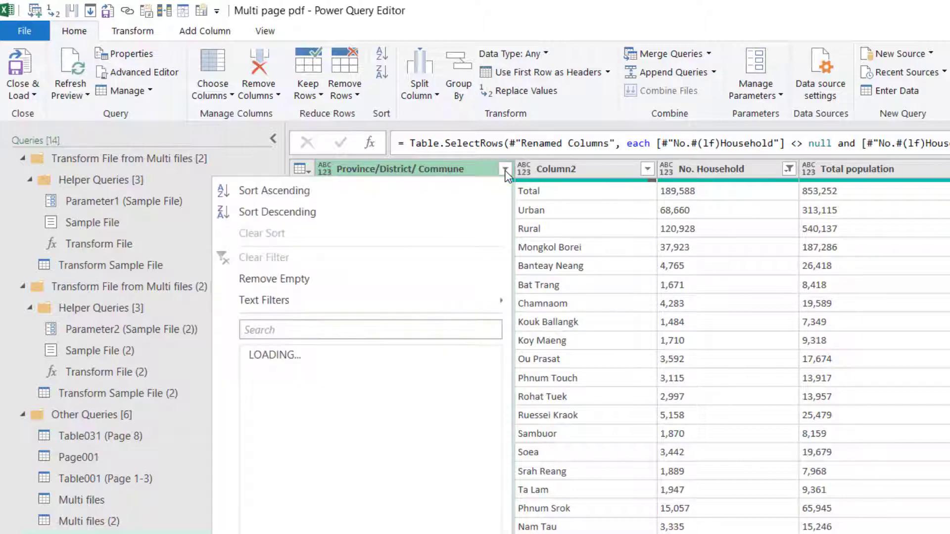
pyautogui.click(425, 278)
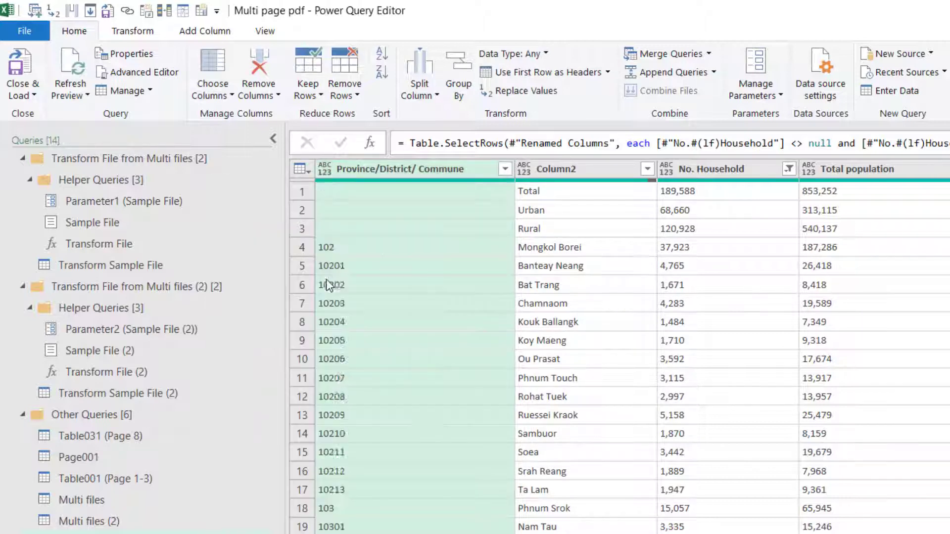
# Rename the Province/District/ Commune column as Code and Column2 as Name
pyautogui.doubleClick(471, 174)
pyautogui.write('Code')
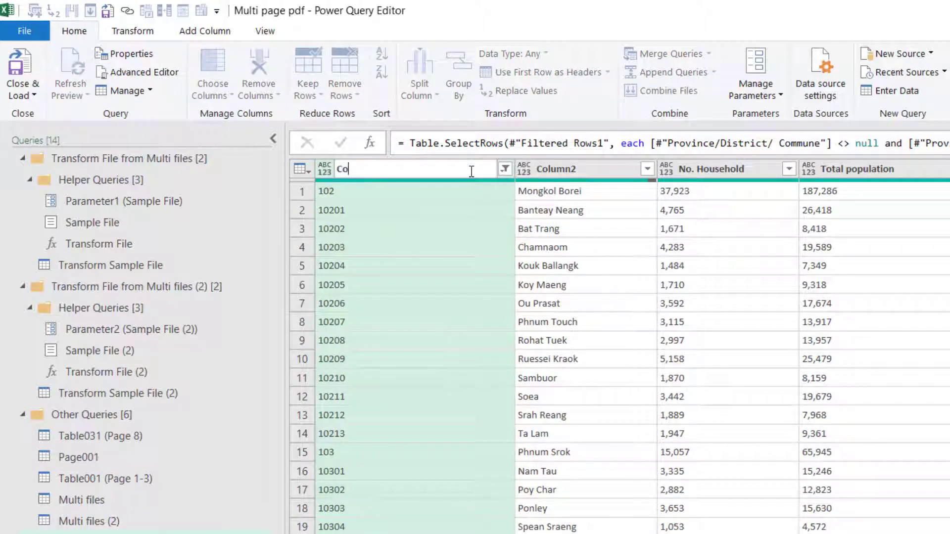
pyautogui.press('Return')
pyautogui.doubleClick(503, 169)
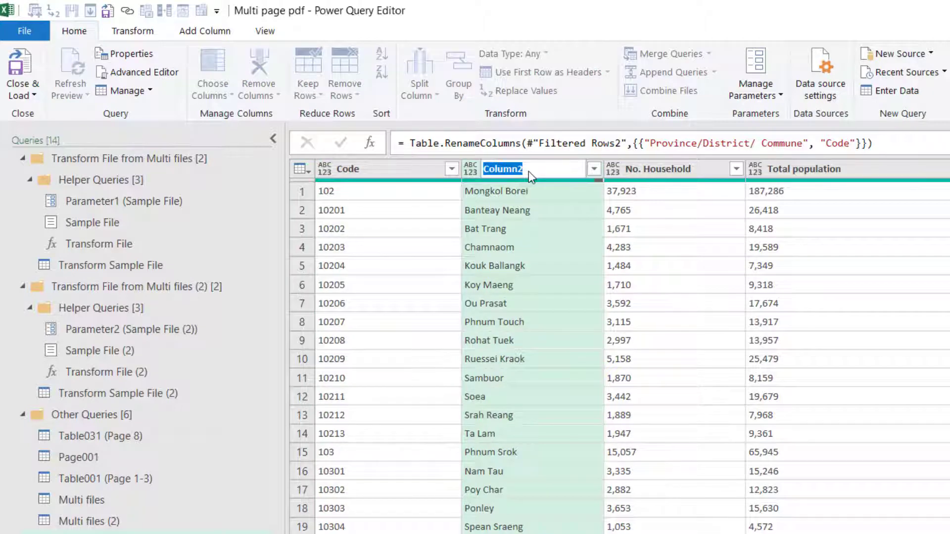
pyautogui.write('Name')
pyautogui.press('Return')
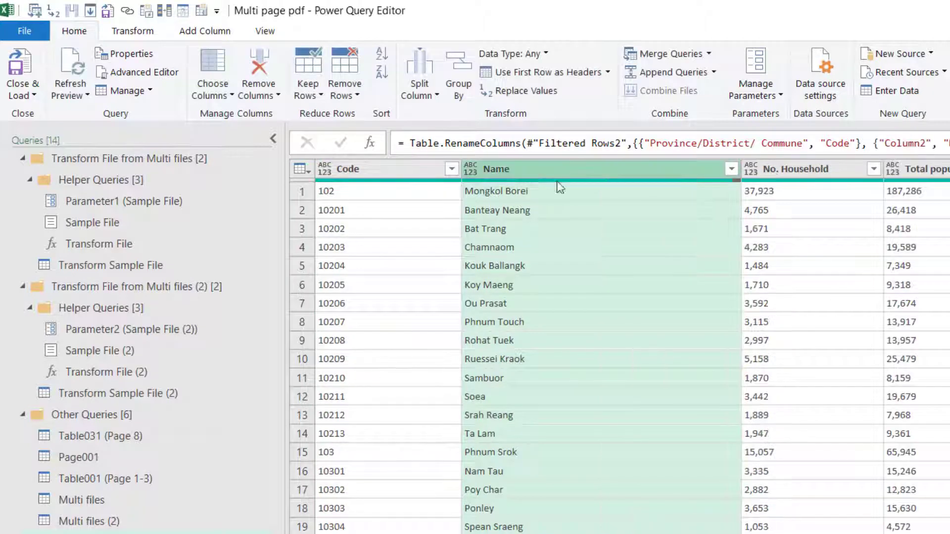
# Look through the filtered rows for page headings repeated within the data, checking the Code and Name columns
pyautogui.hscroll(15, 631, 347)
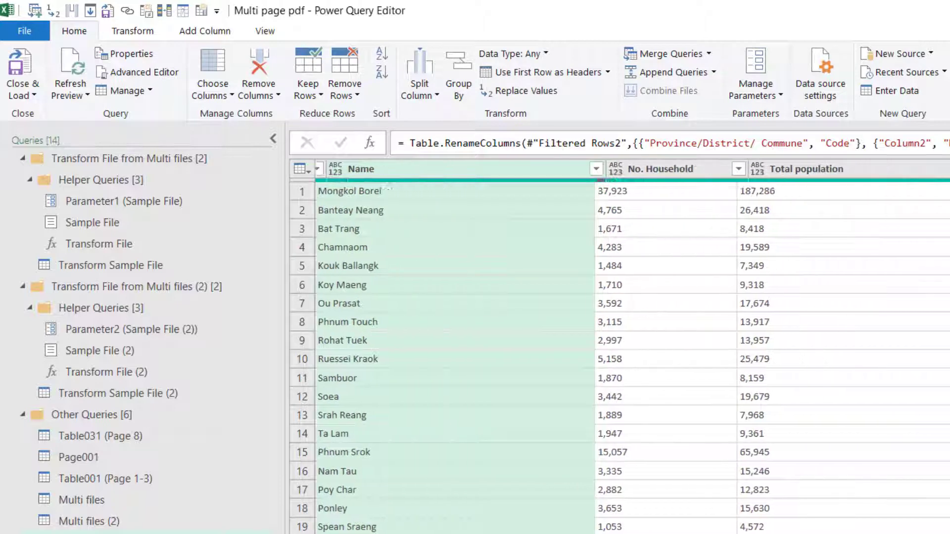
pyautogui.hscroll(-15, 618, 346)
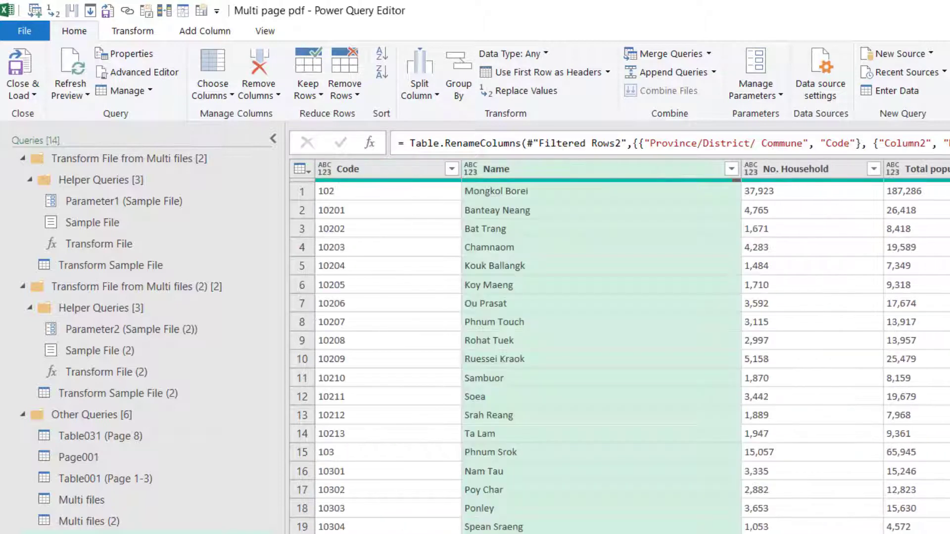
pyautogui.scroll(-7, 619, 347)
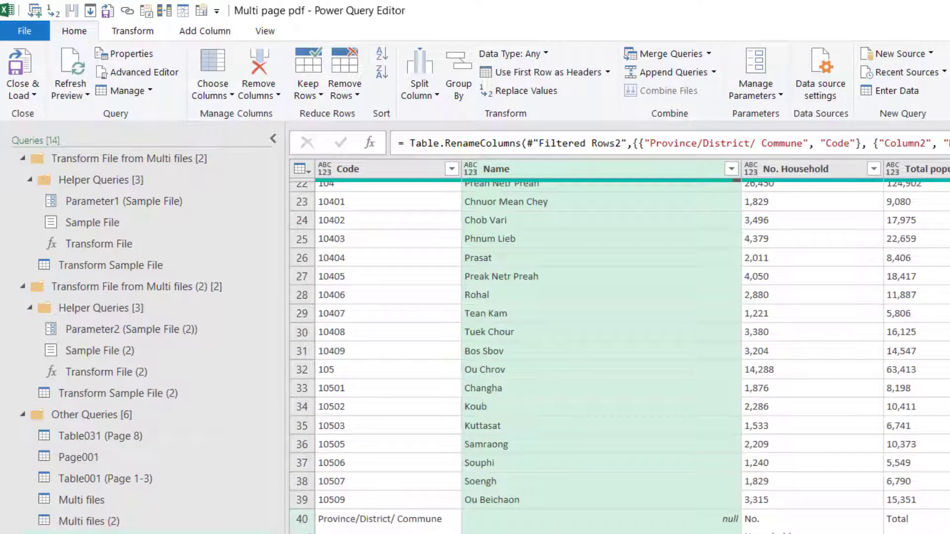
pyautogui.click(301, 527)
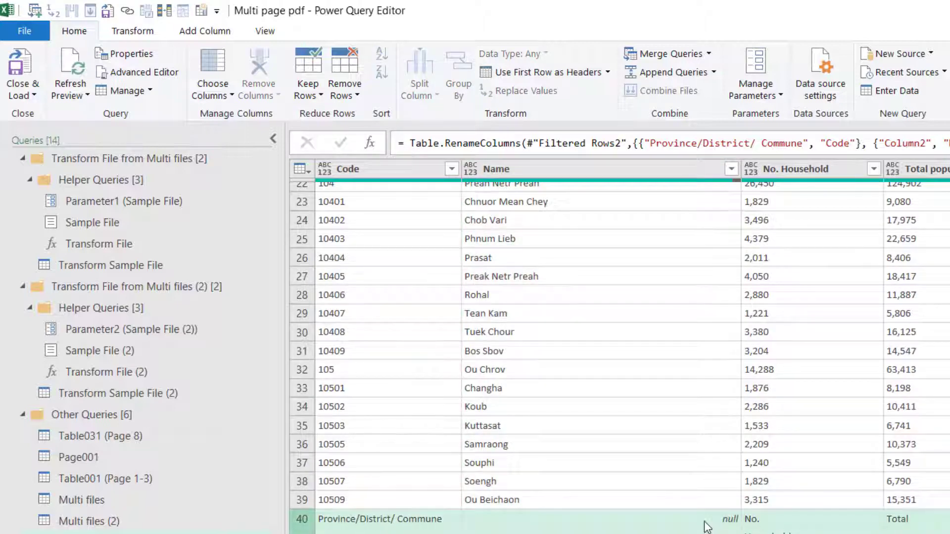
pyautogui.scroll(-7, 706, 526)
pyautogui.scroll(-7, 703, 524)
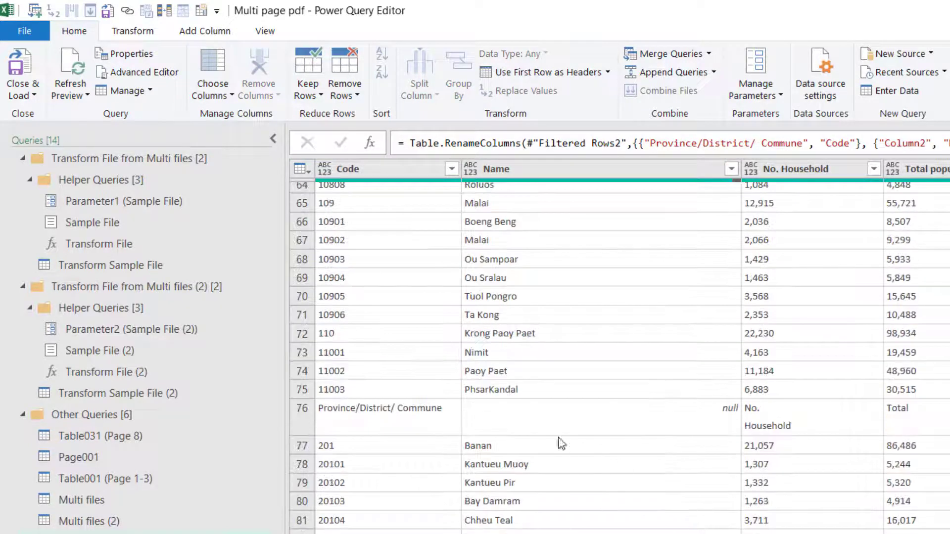
pyautogui.click(307, 415)
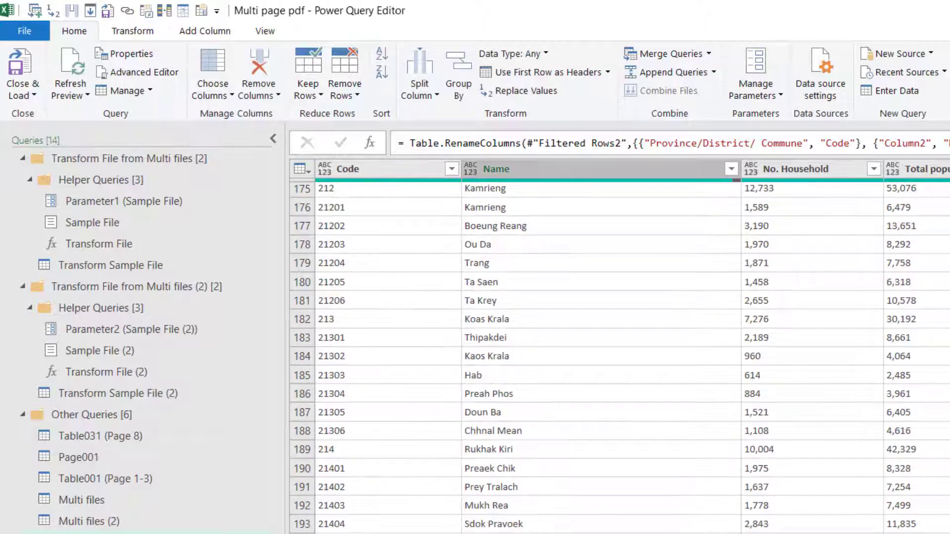
# Filter out the rows with empty values in the Name column
pyautogui.hscroll(1, 618, 346)
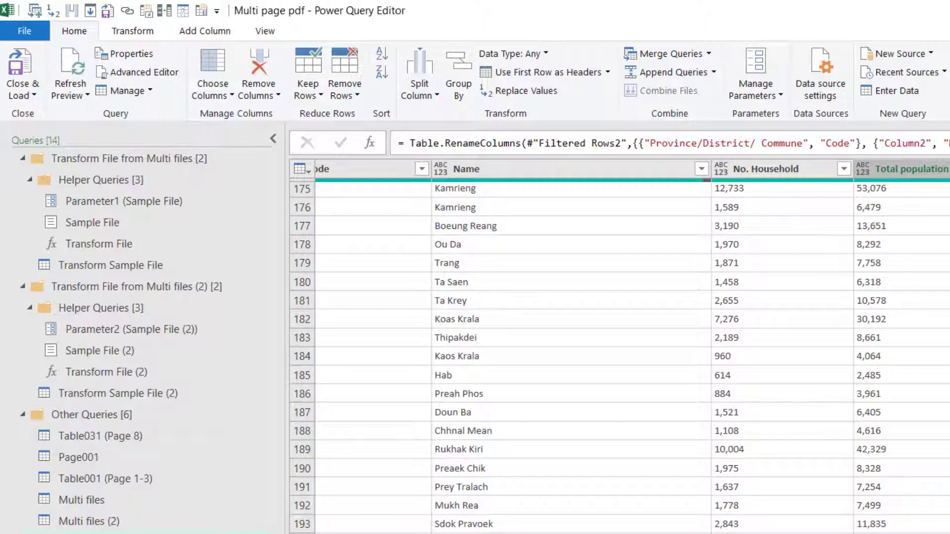
pyautogui.click(701, 169)
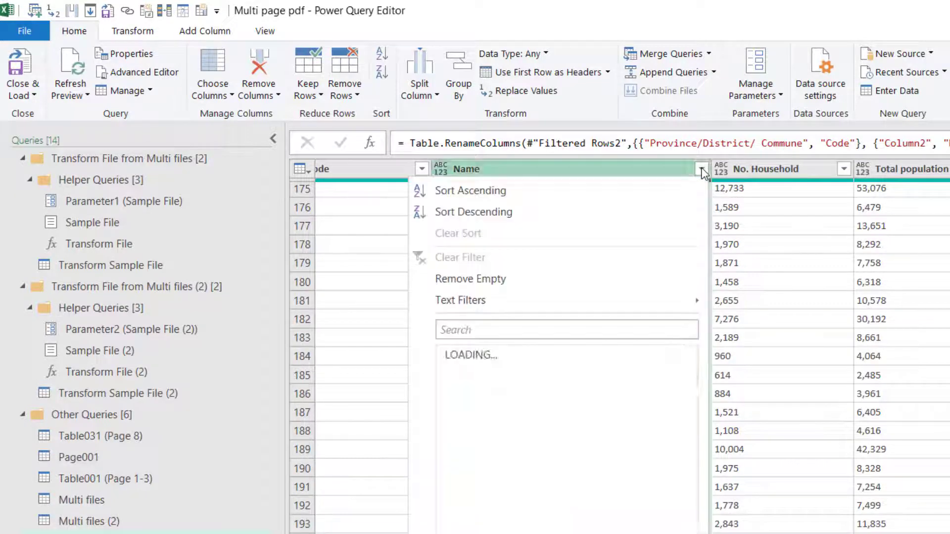
pyautogui.click(544, 280)
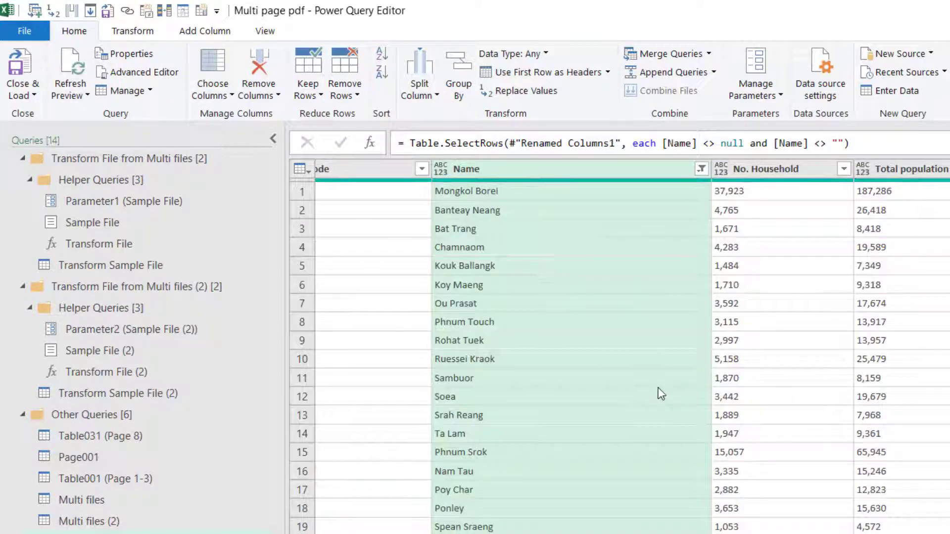
# Examine the Total population, Male, Female and Sex Ratio columns for values misaligned between pages, around the Banan row
pyautogui.scroll(-7, 662, 394)
pyautogui.scroll(-16, 662, 395)
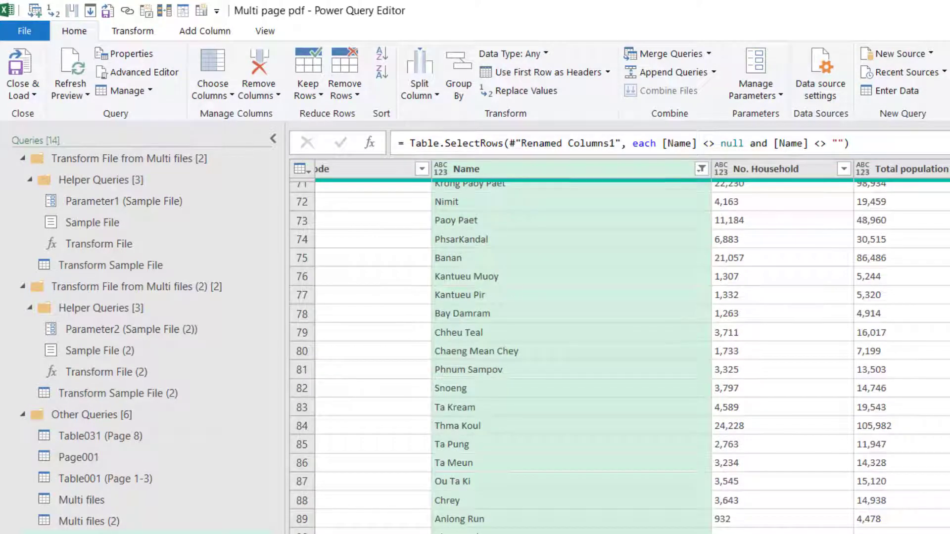
pyautogui.hscroll(8, 661, 394)
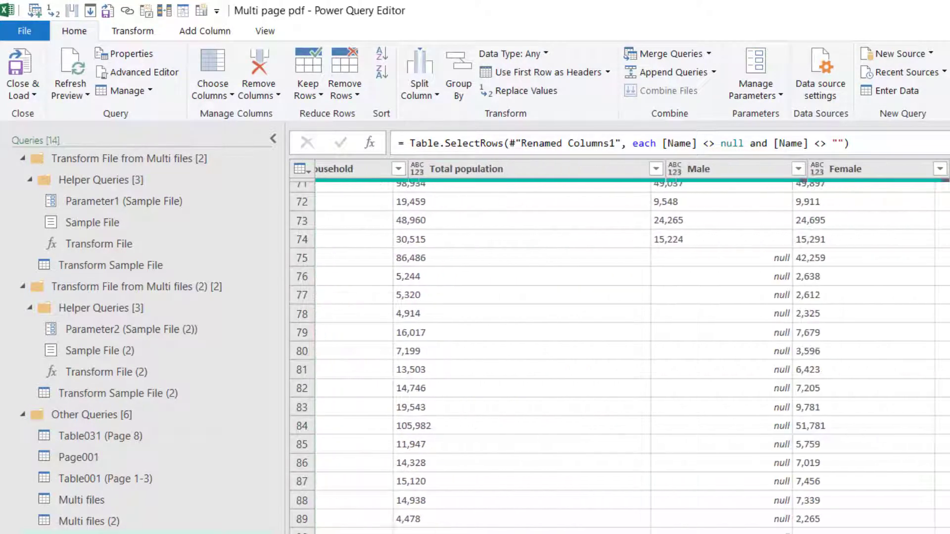
pyautogui.hscroll(2, 858, 441)
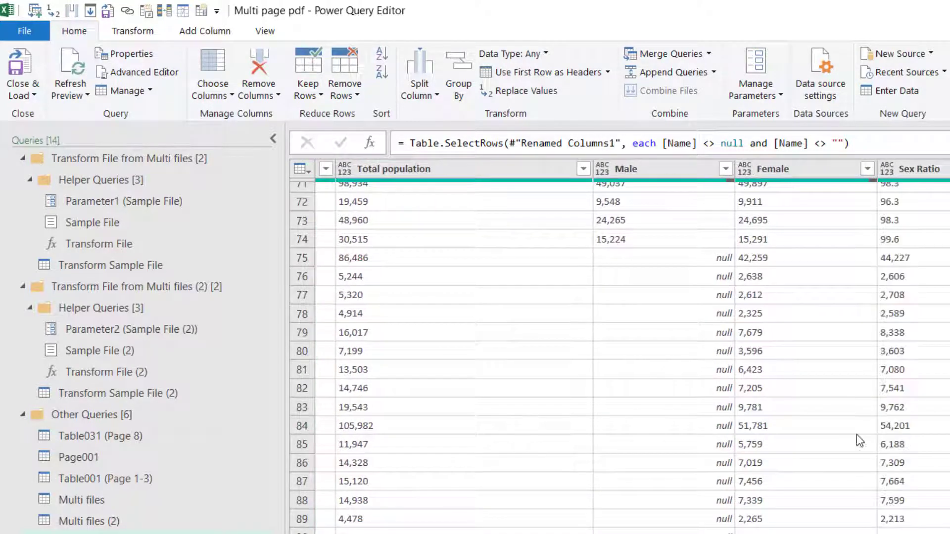
pyautogui.click(801, 263)
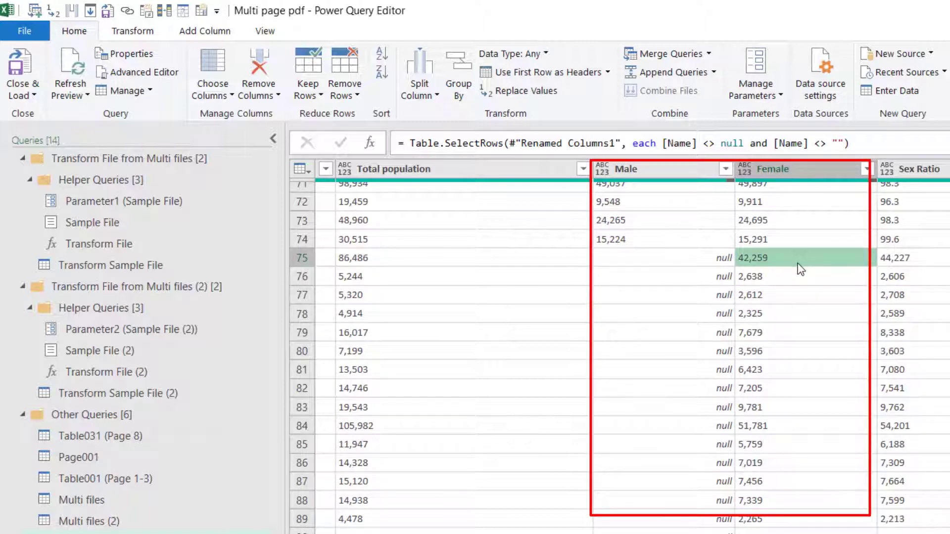
pyautogui.hscroll(1, 800, 268)
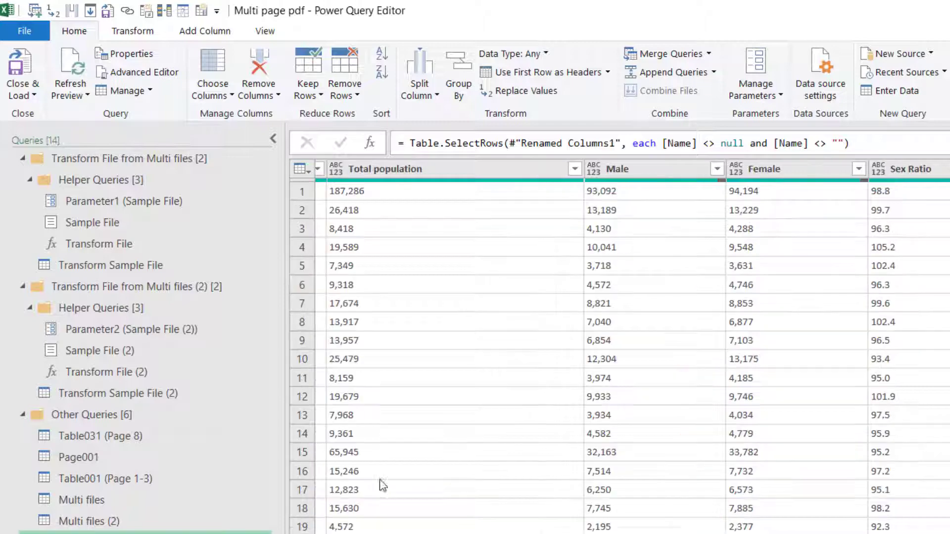
# Load the Multi page pdf query into the workbook and check its Female, Sex Ratio and Household Size columns from the Banan row down
pyautogui.click(27, 67)
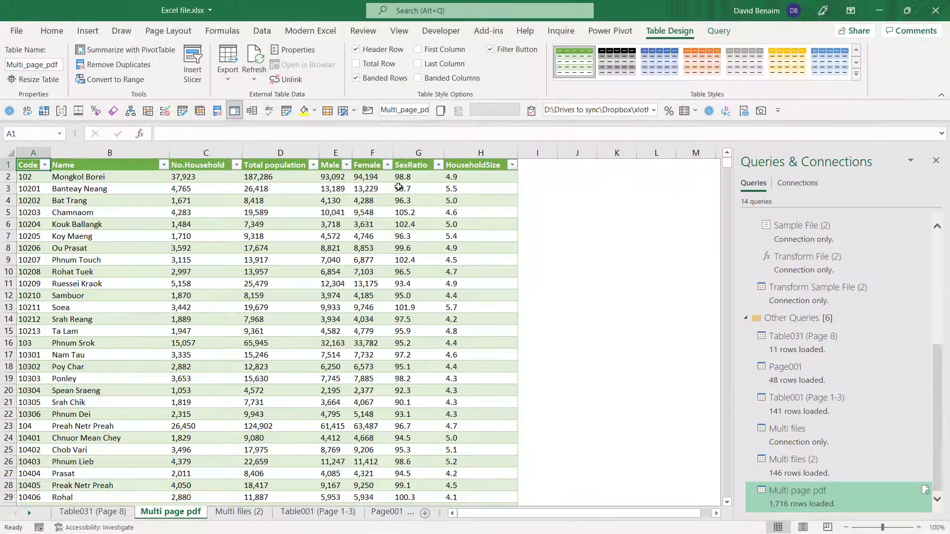
pyautogui.scroll(-20, 384, 209)
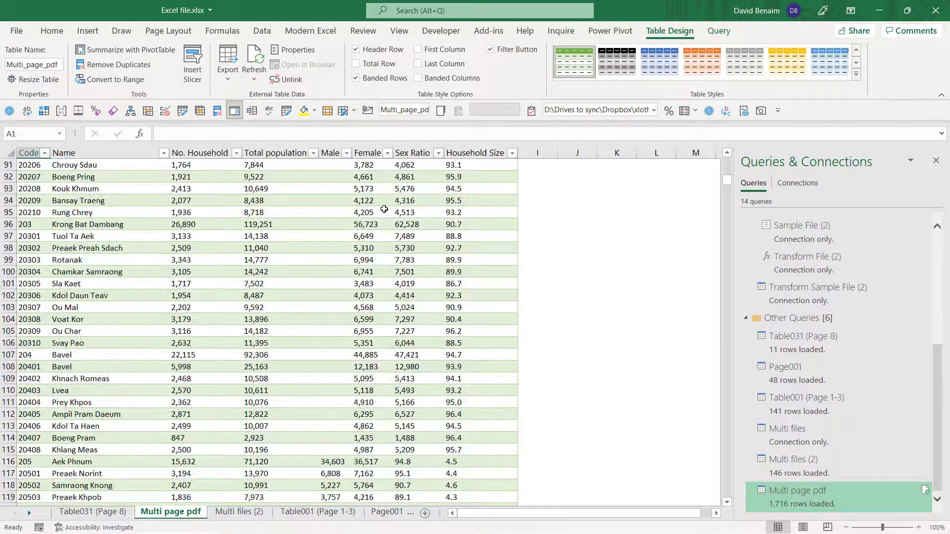
pyautogui.scroll(6, 384, 208)
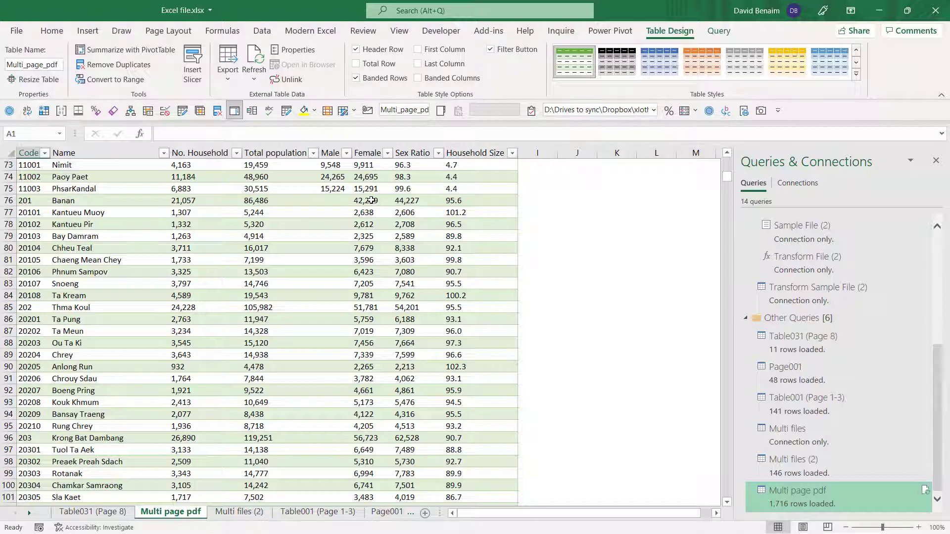
pyautogui.moveTo(371, 200); pyautogui.dragTo(489, 473)
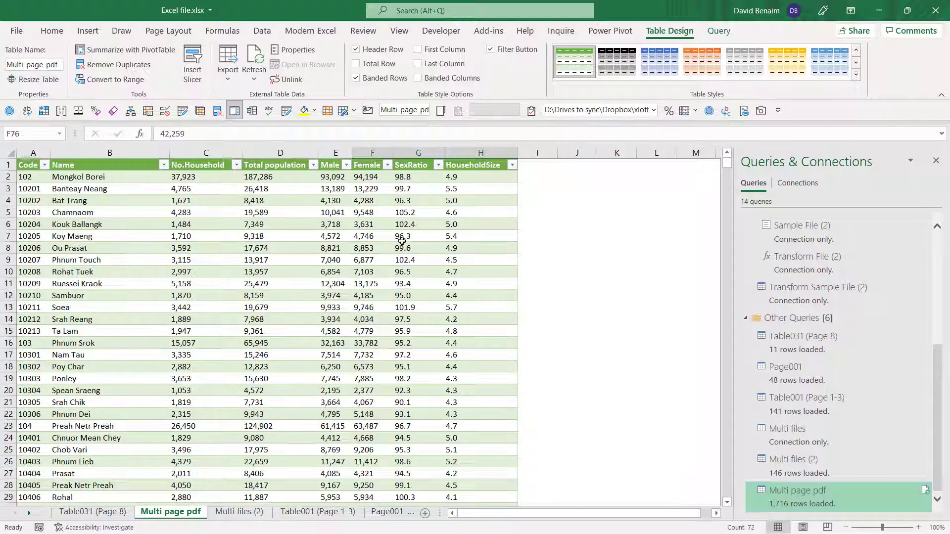
pyautogui.click(403, 238)
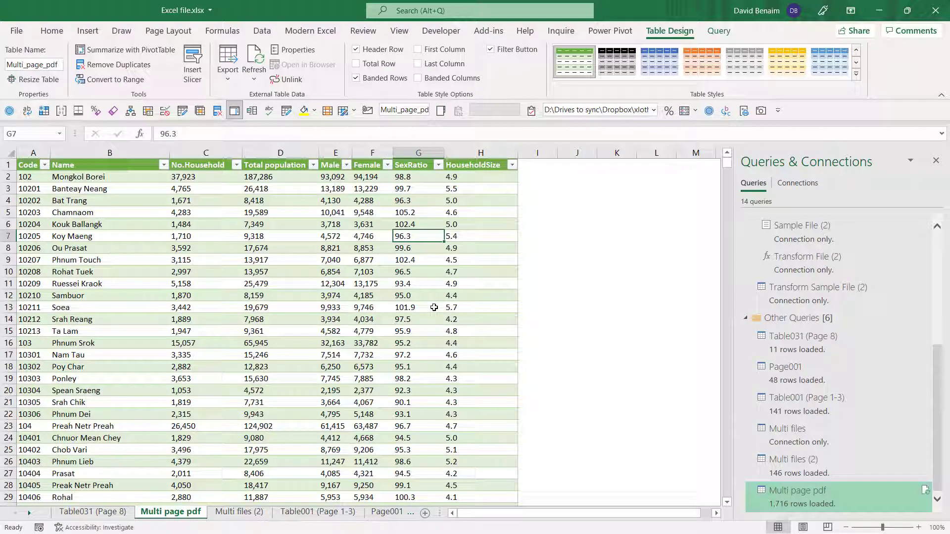